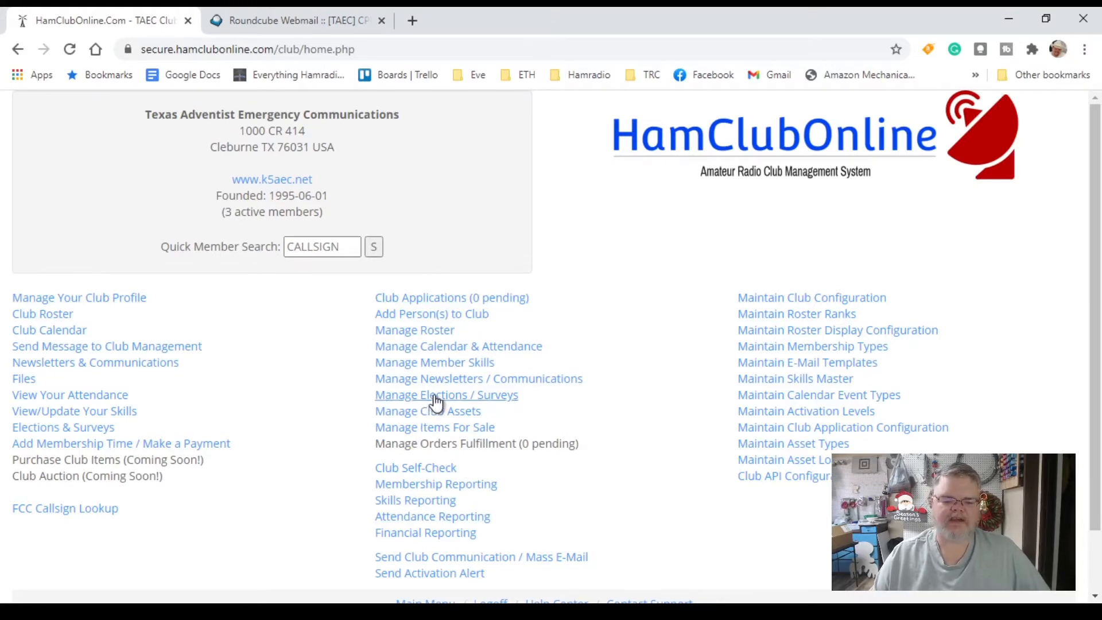
From Manage Elections / Surveys, start a new TAEC election
click(435, 397)
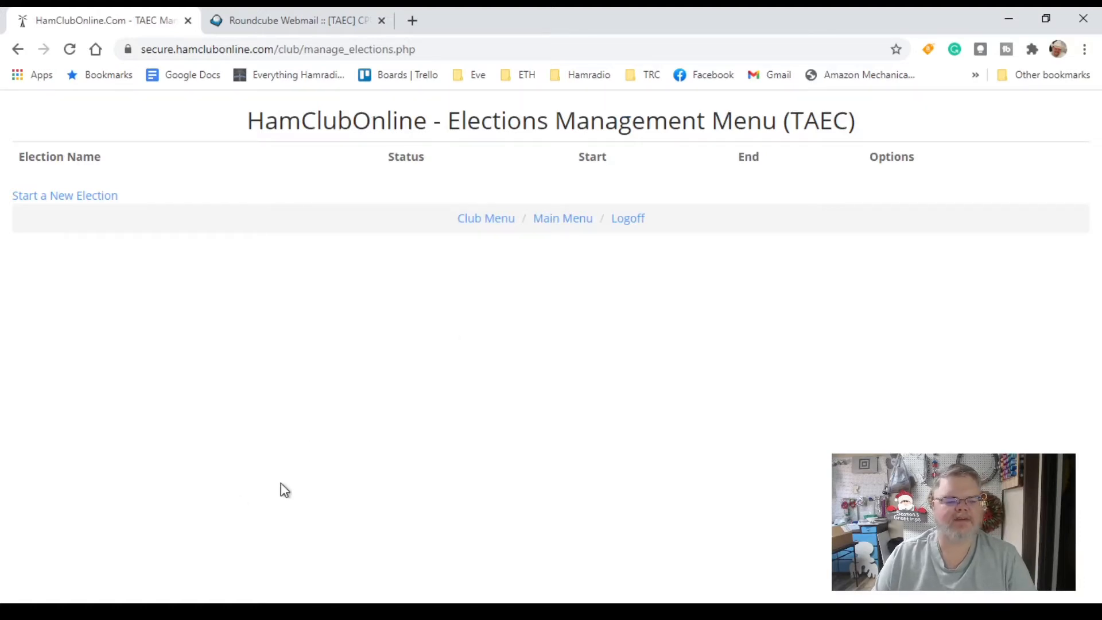
click(51, 204)
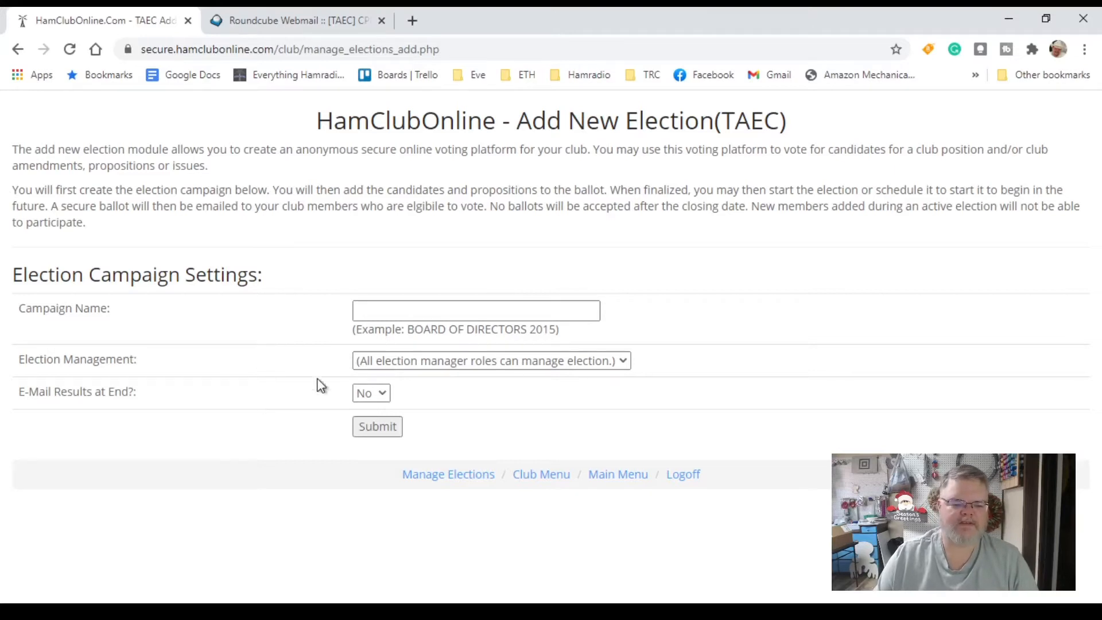
Name the campaign 'Club Officers for 2021', set E-Mail Results at End to Yes, and submit
click(399, 309)
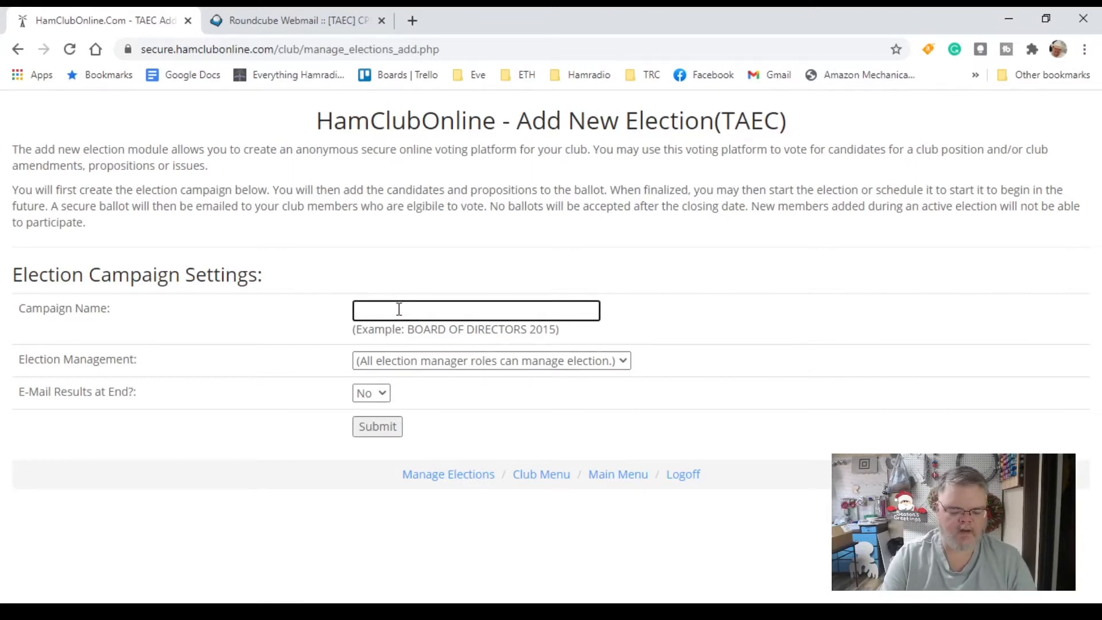
text(Club Off)
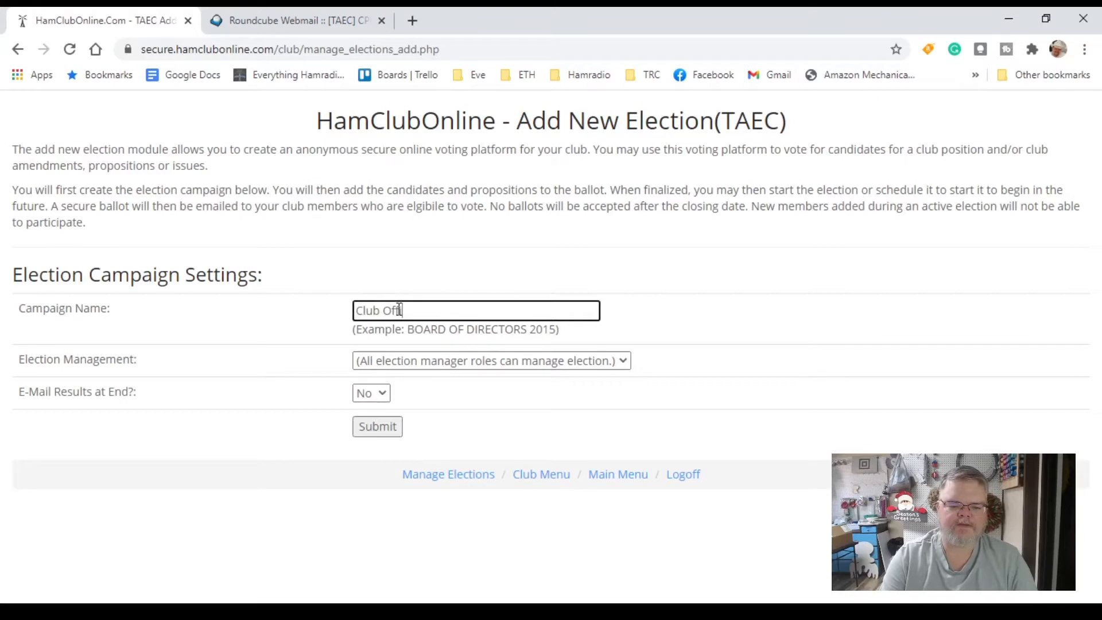
text(icers )
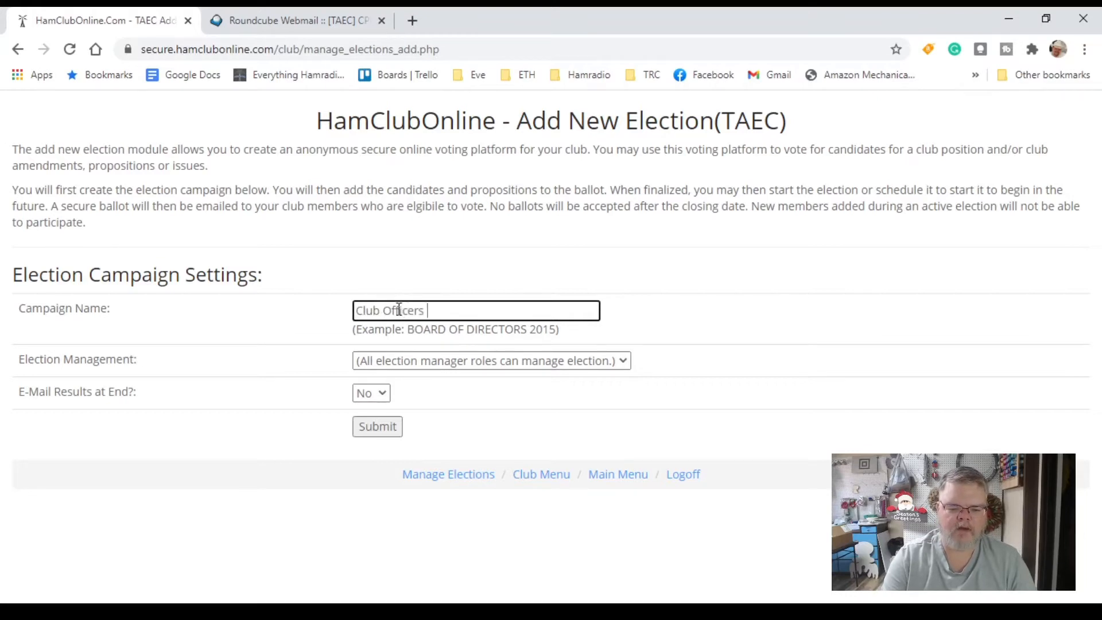
text(for 2021)
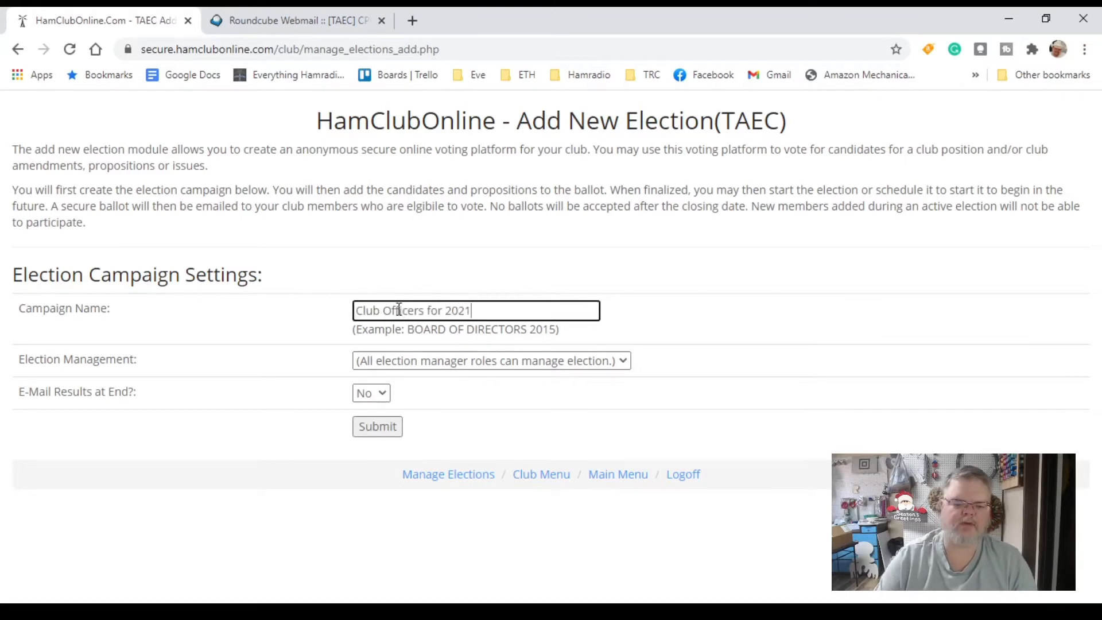
click(625, 362)
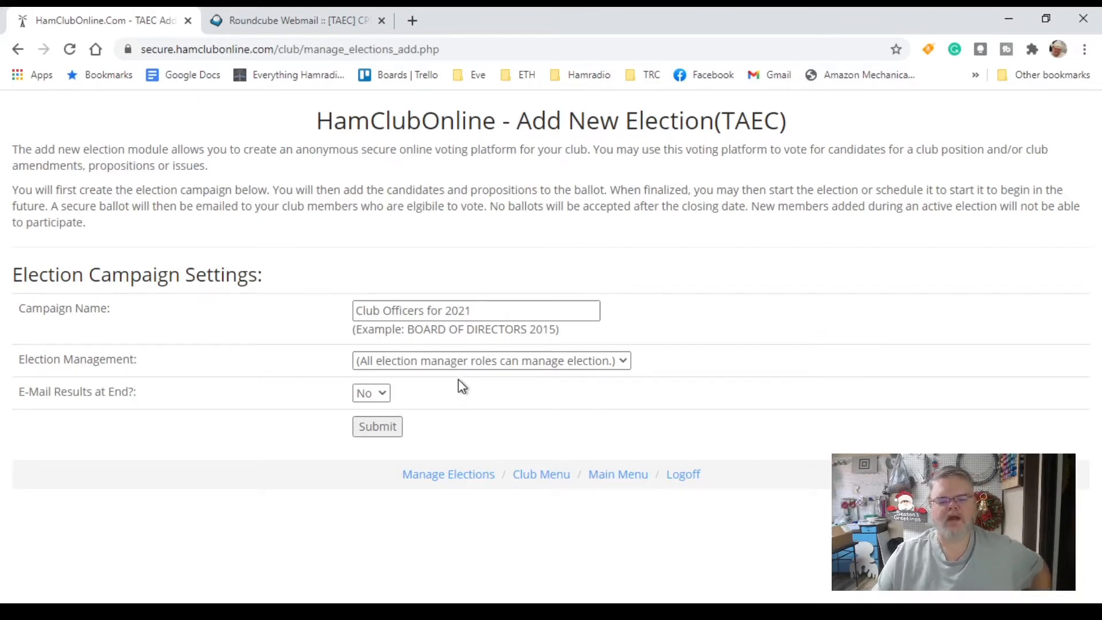
click(458, 379)
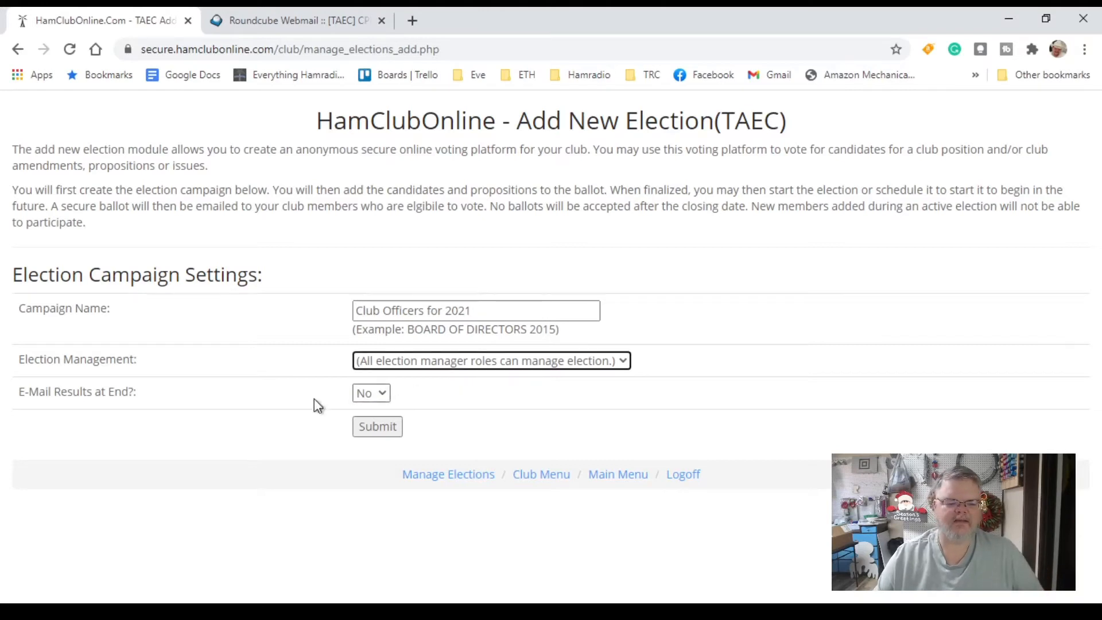
click(379, 393)
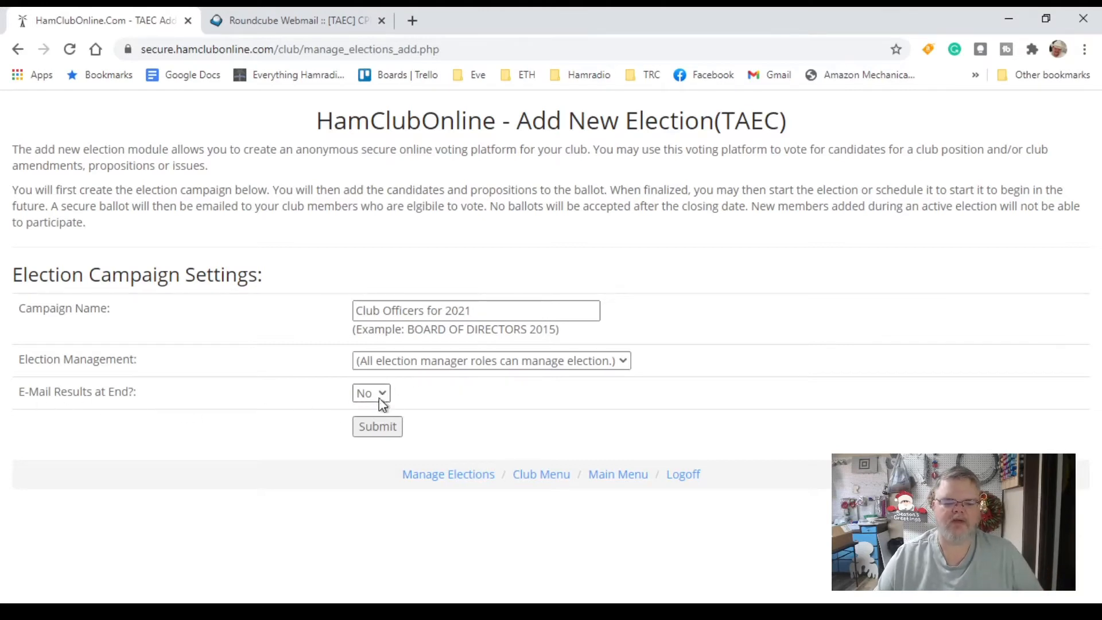
click(377, 436)
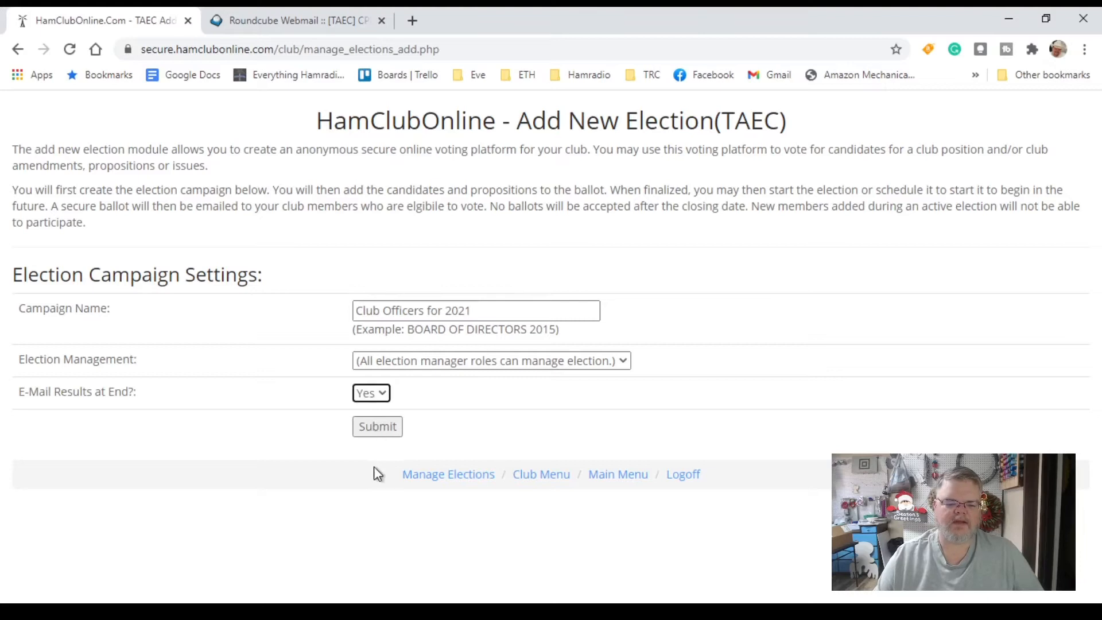
click(379, 435)
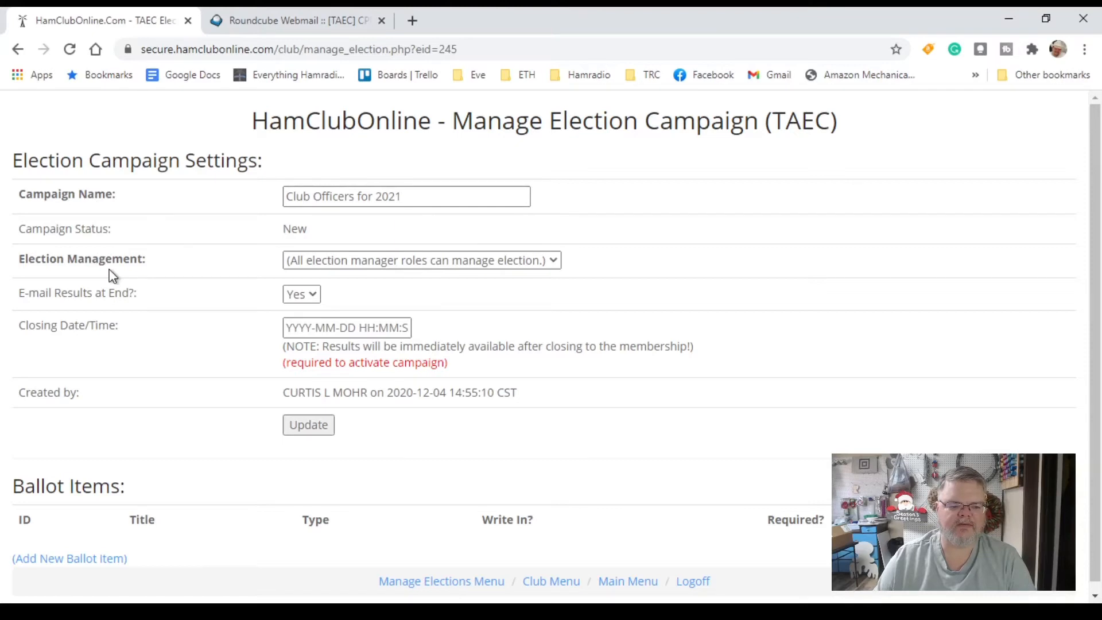
click(375, 266)
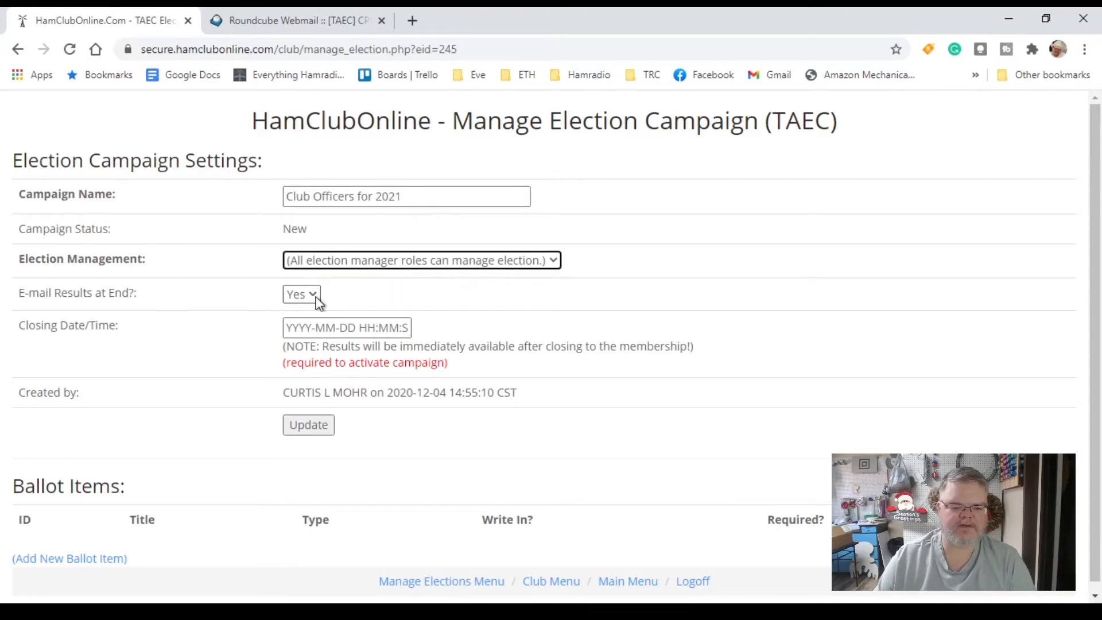
click(319, 328)
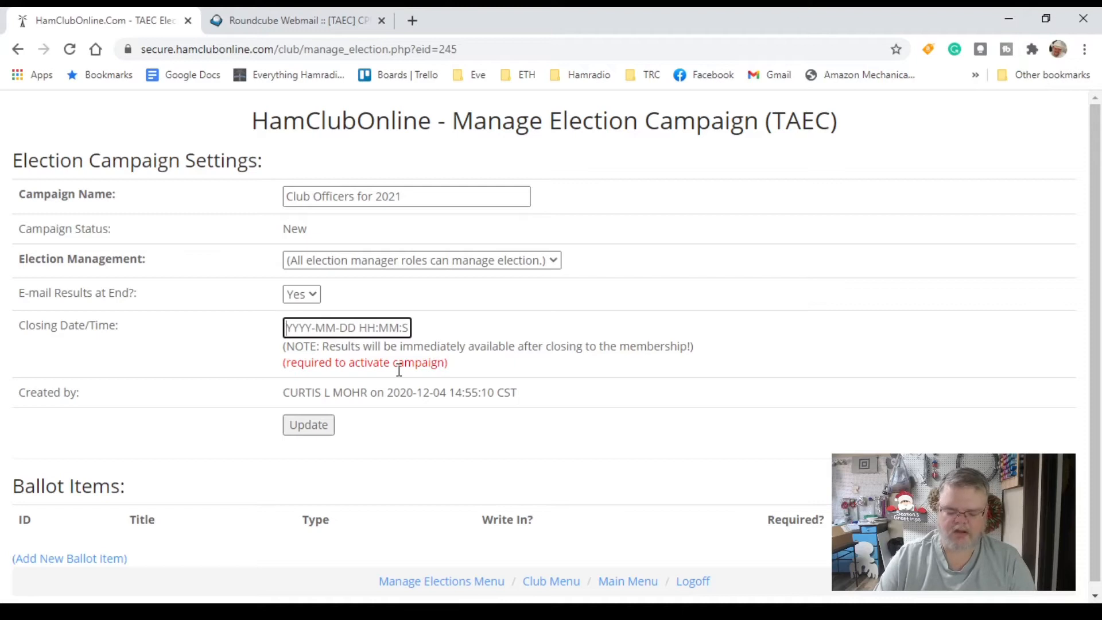
text(2020)
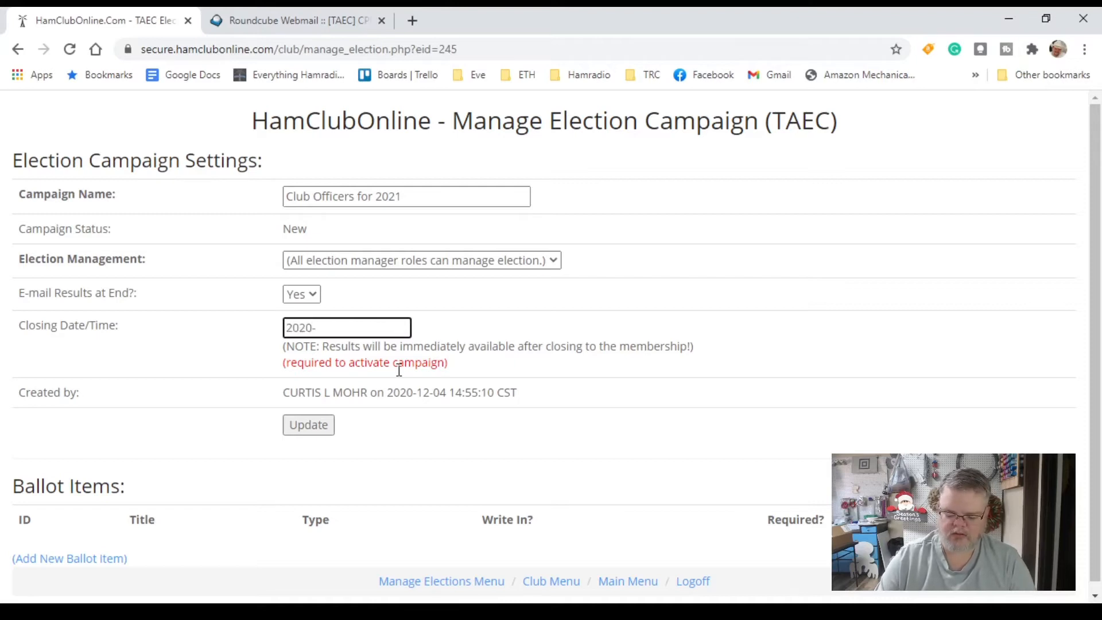
text(-12-)
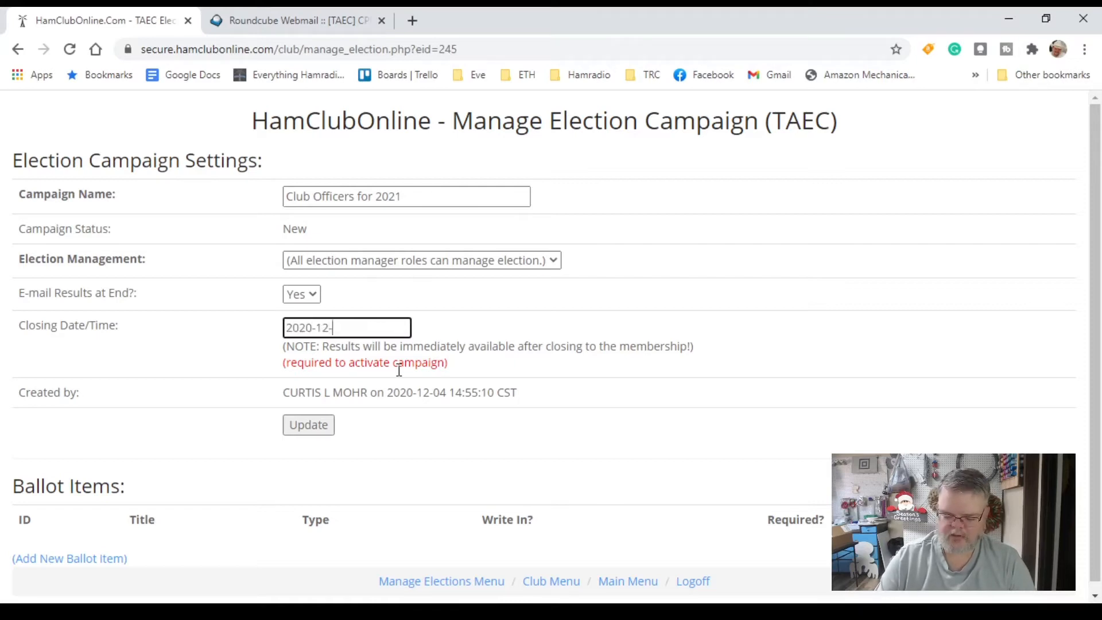
text(31)
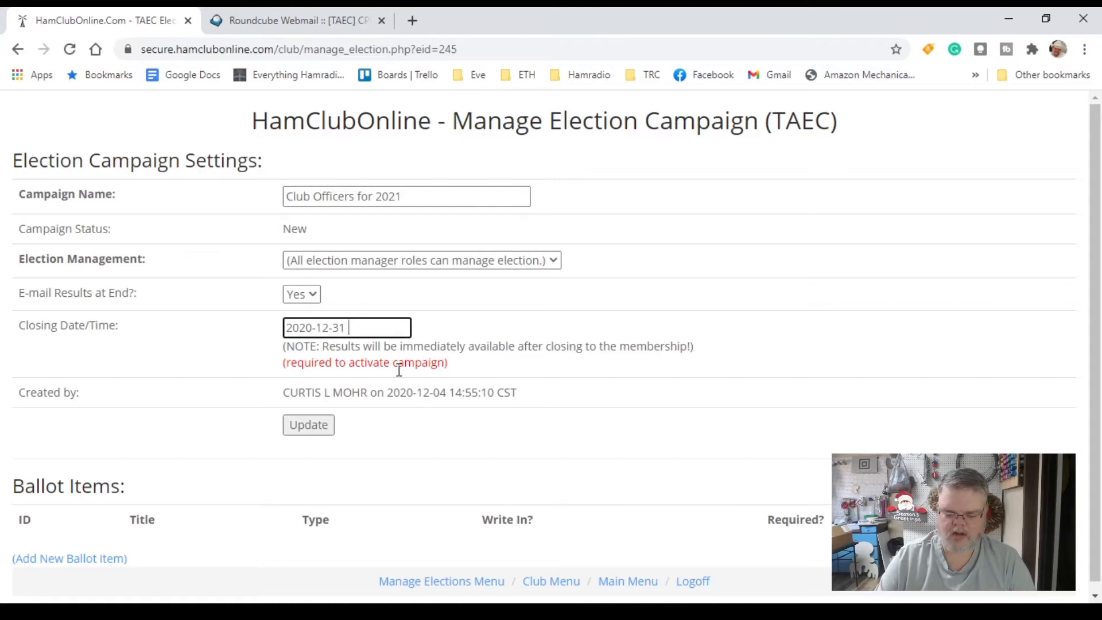
text( 23)
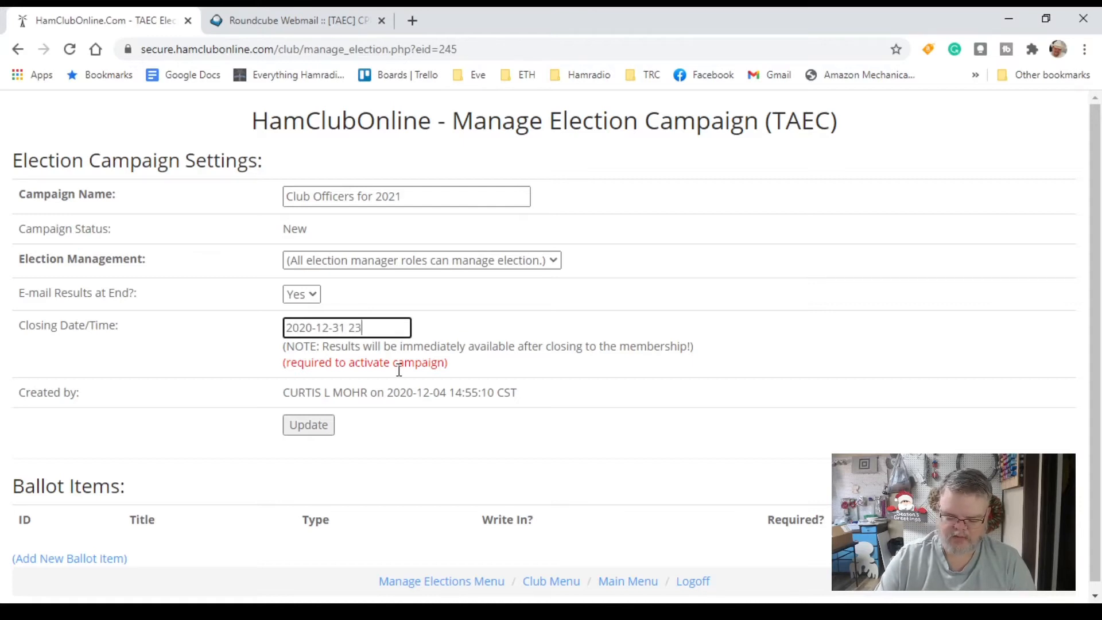
text(:59)
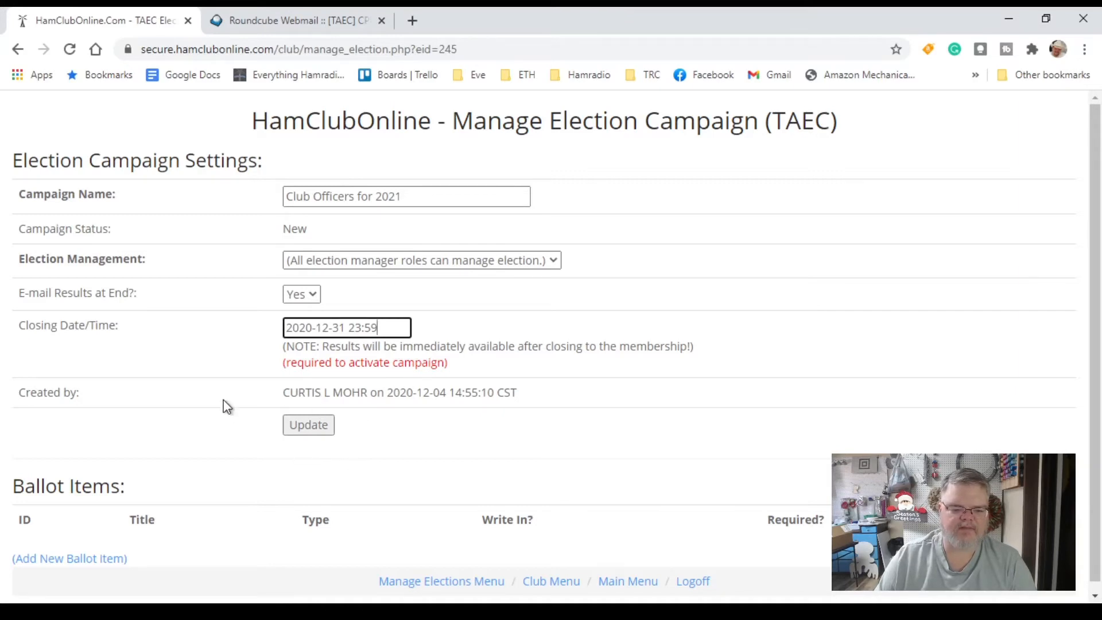
click(319, 430)
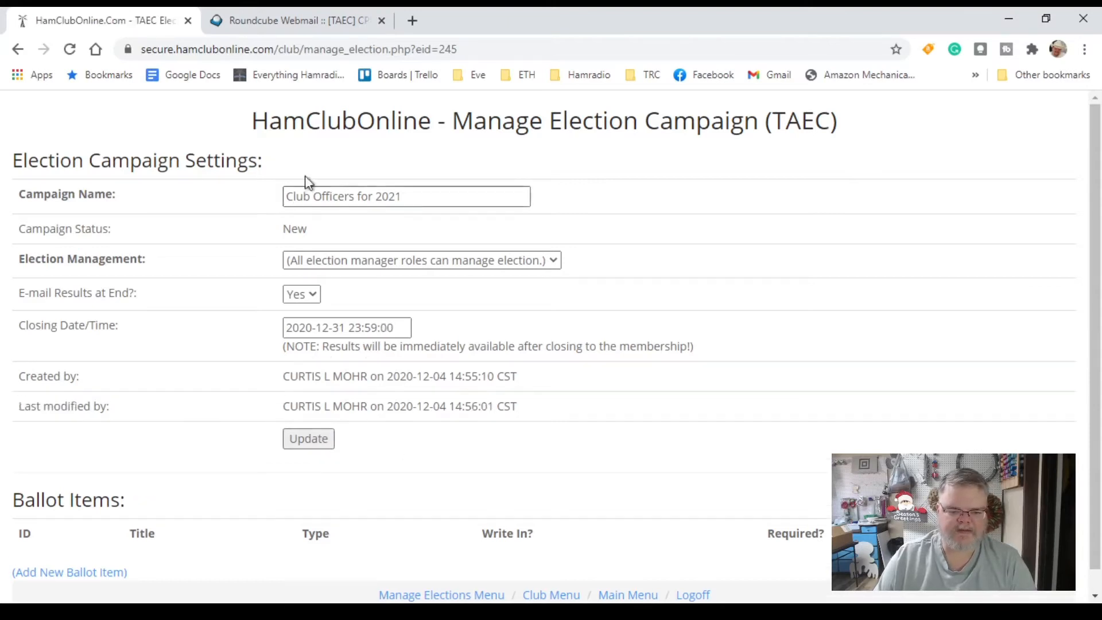
Start a new ballot item for the election
scroll(386, 385, down, 1)
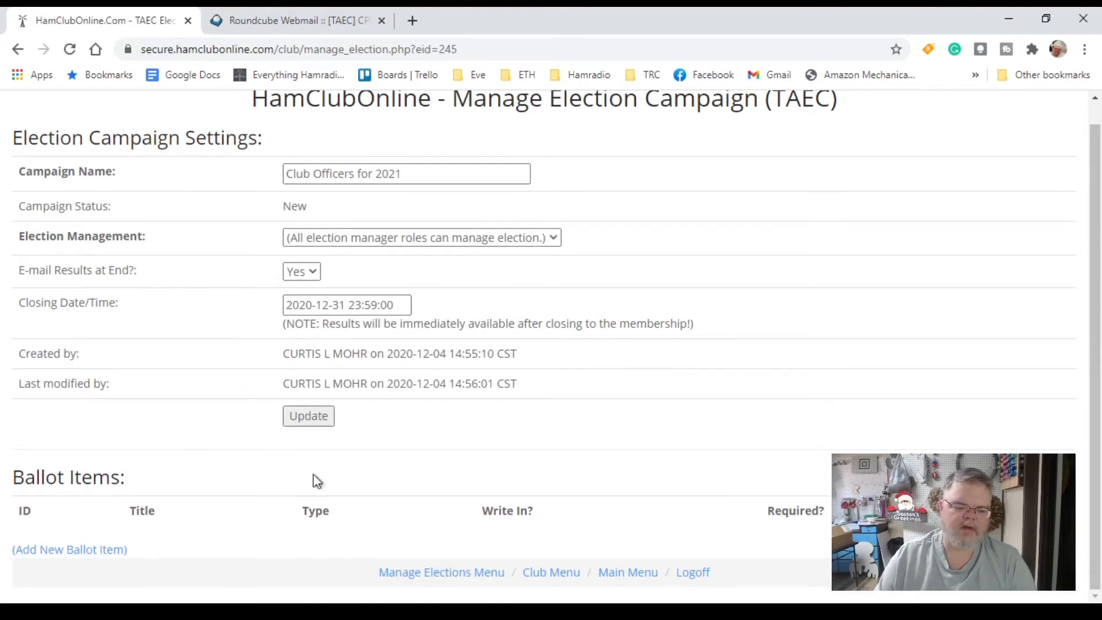
click(67, 553)
click(371, 165)
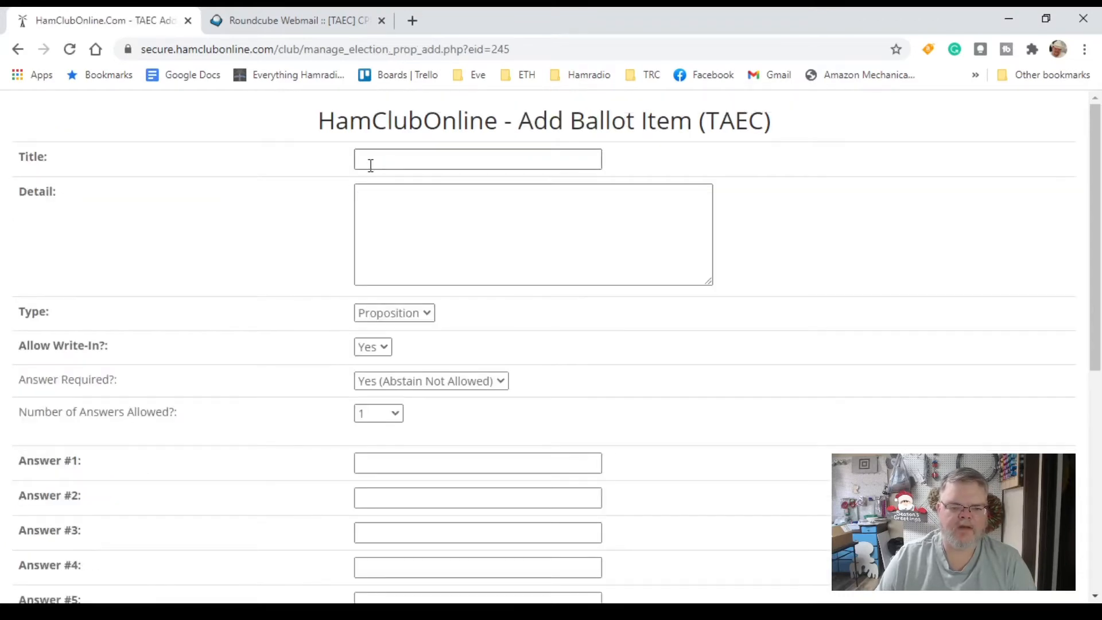
Title the item 'President' with detail 'Voting on nominations for Club President for the term of years 2021-2023'
click(373, 165)
text(P)
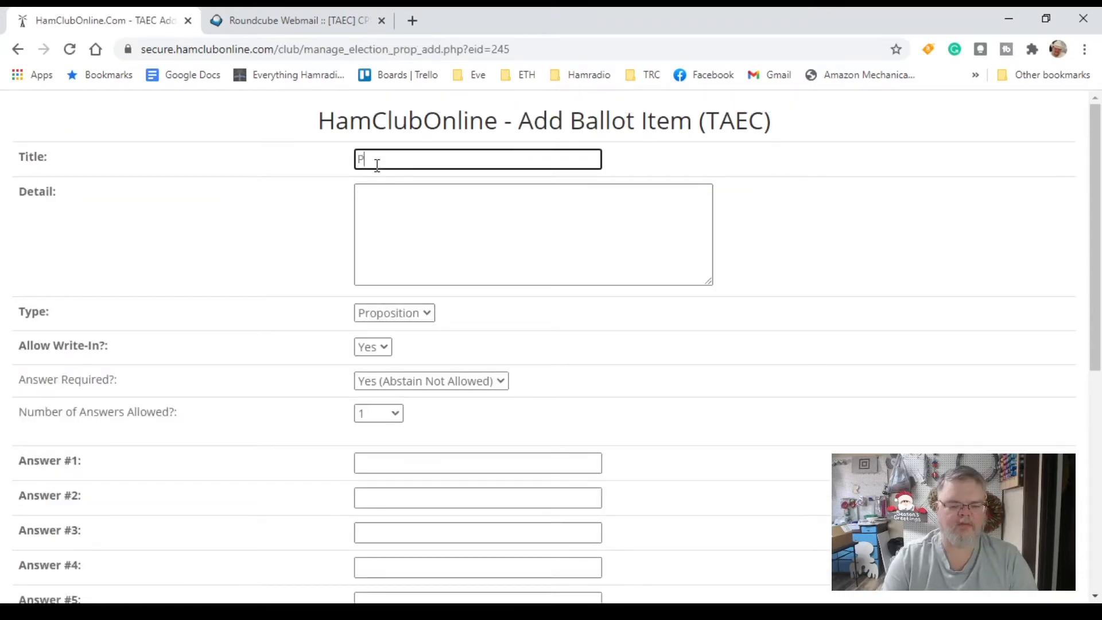
text(resident)
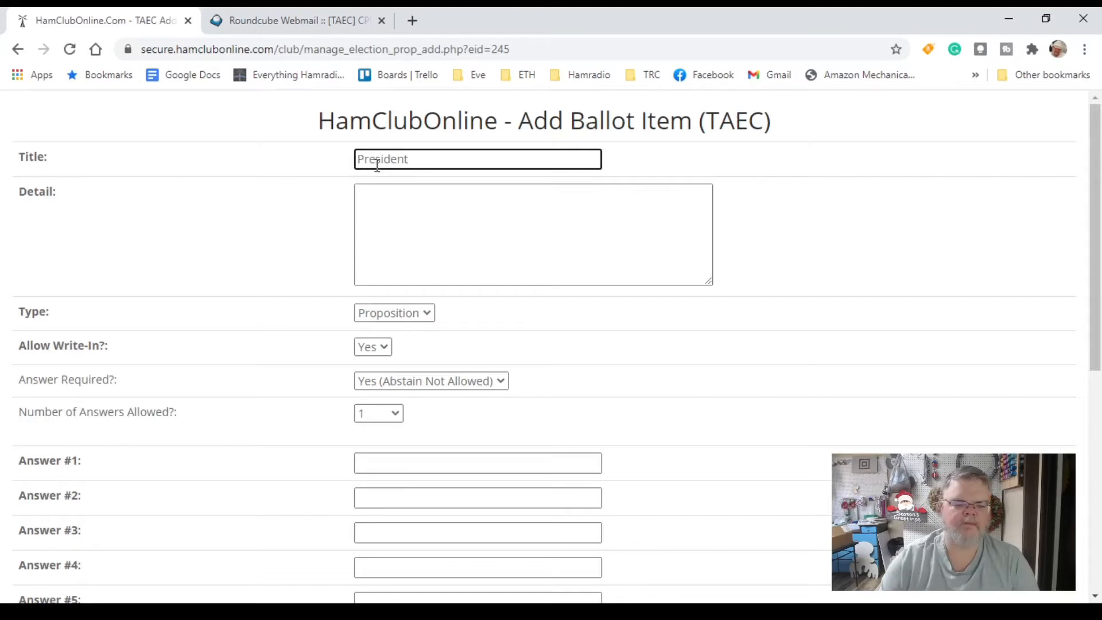
click(444, 257)
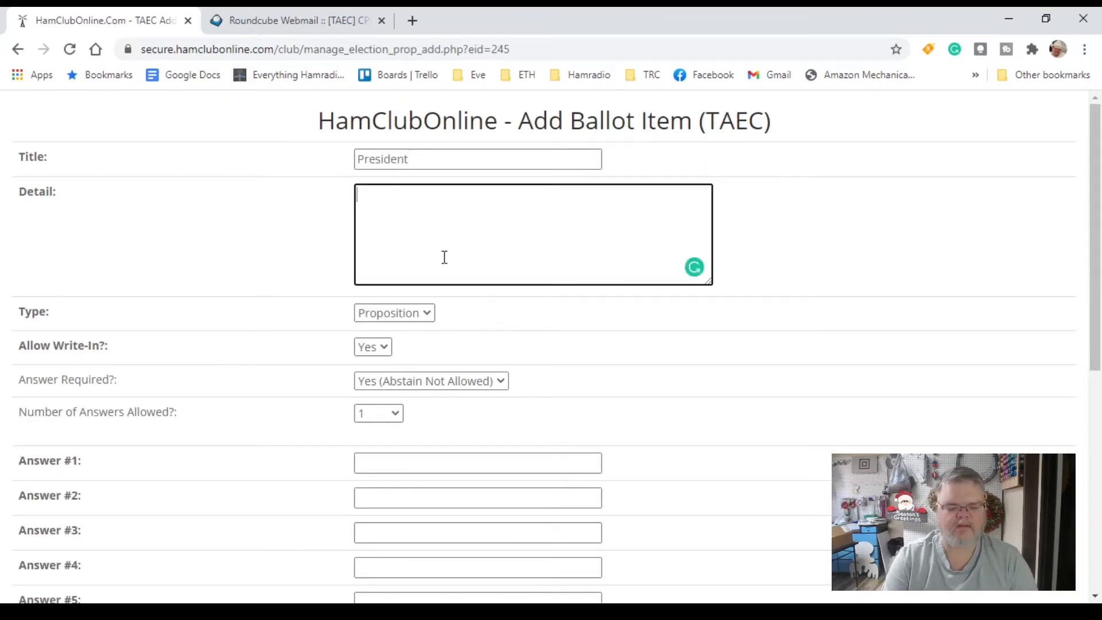
text(Voting on )
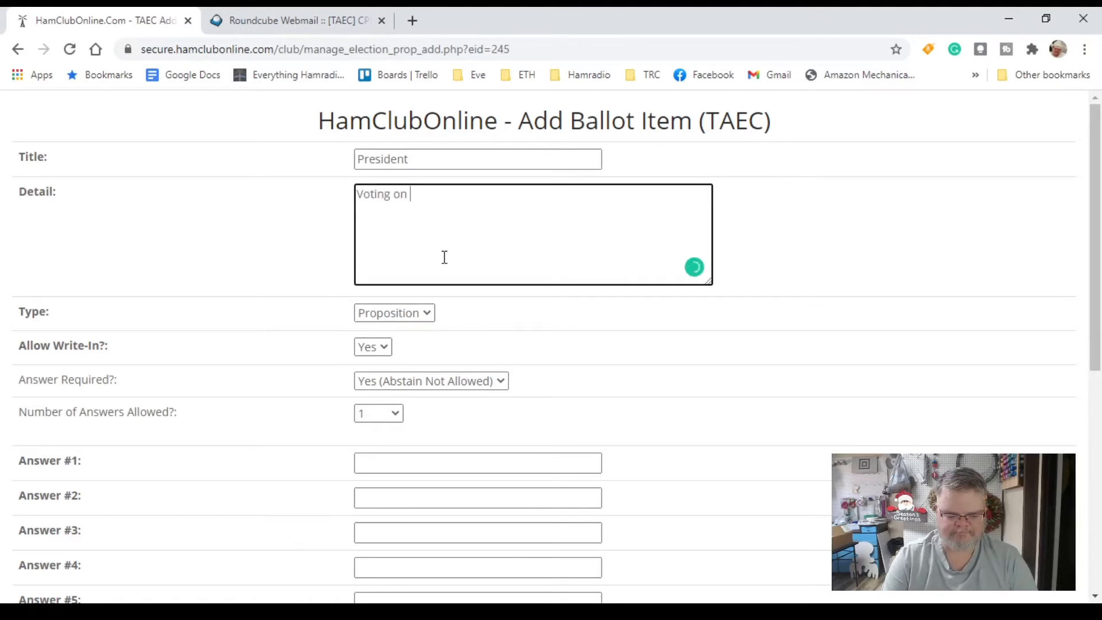
text(nomi)
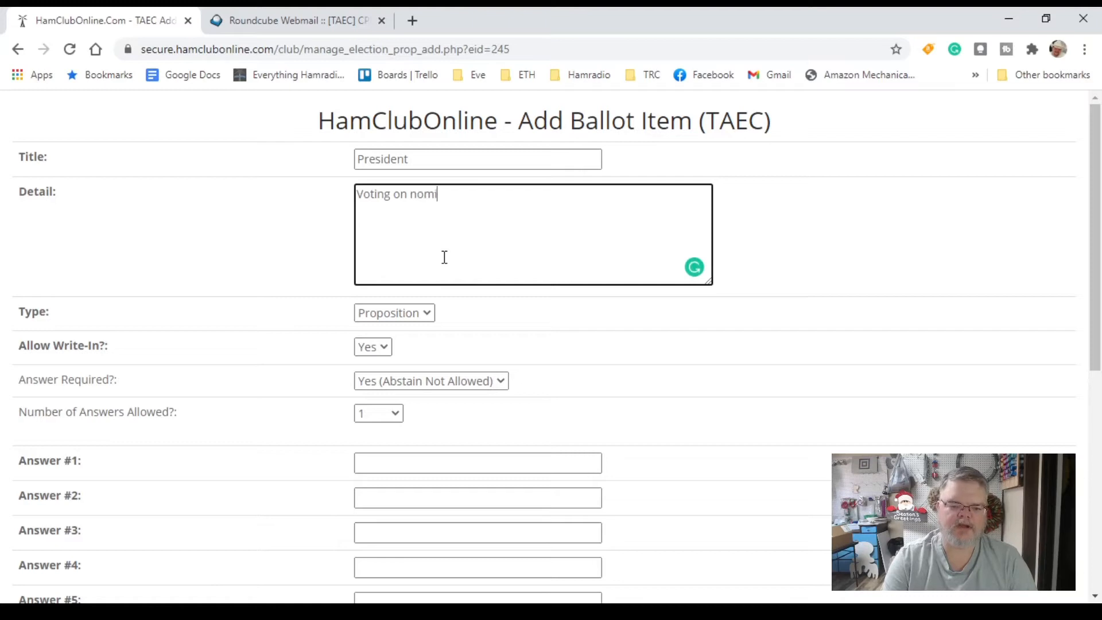
text(nations )
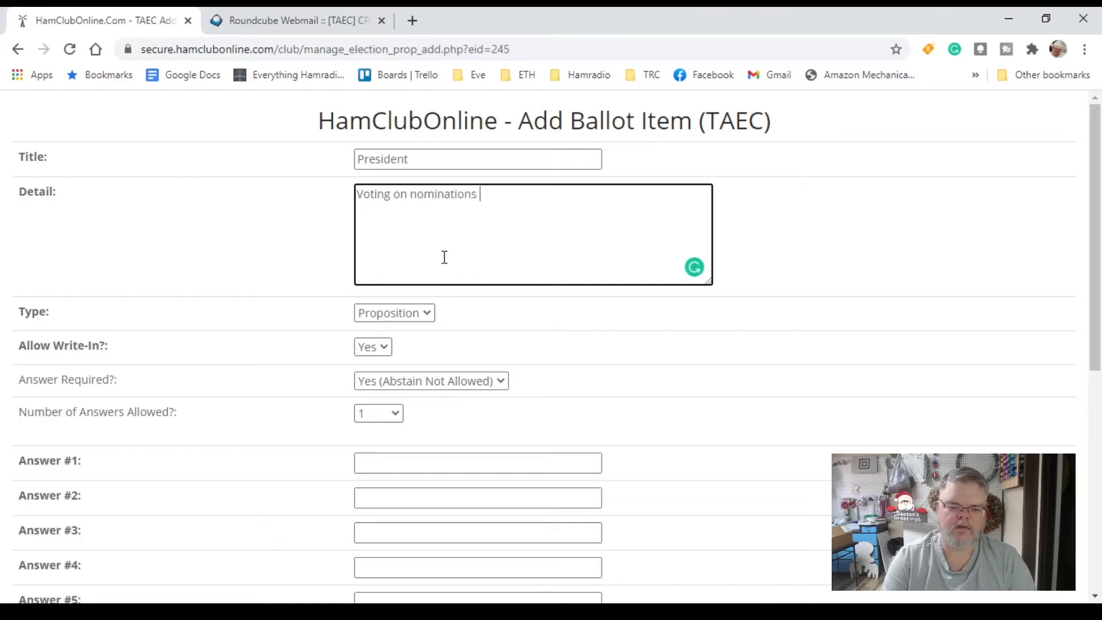
text(for Club pres)
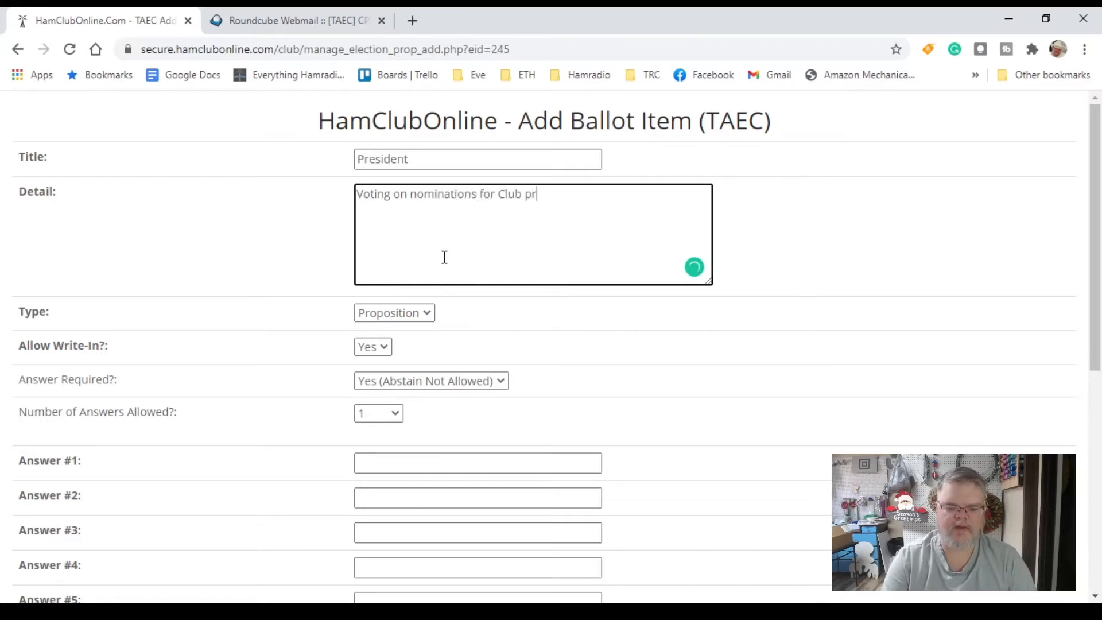
key(BackSpace)
key(BackSpace)
key(BackSpace)
key(BackSpace)
text(Pre)
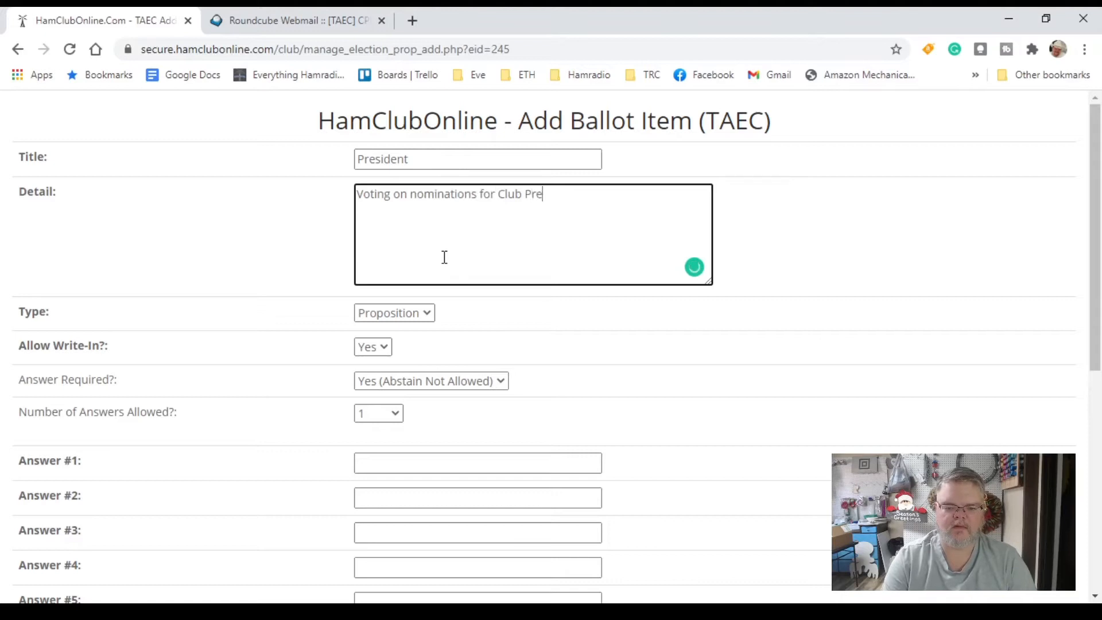
text(sident for the )
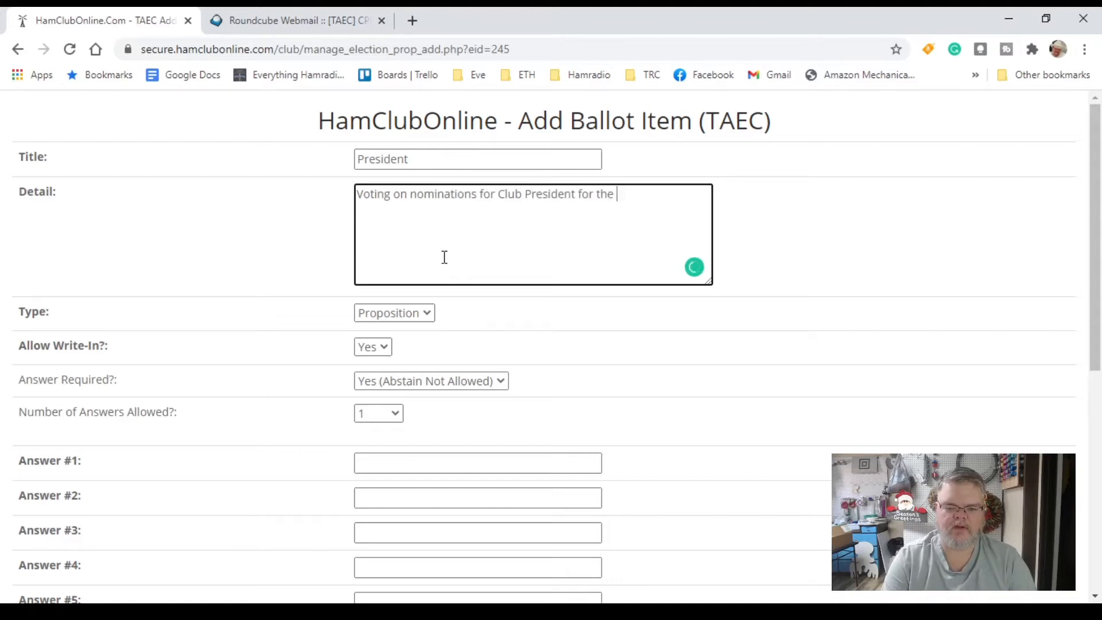
text(term of )
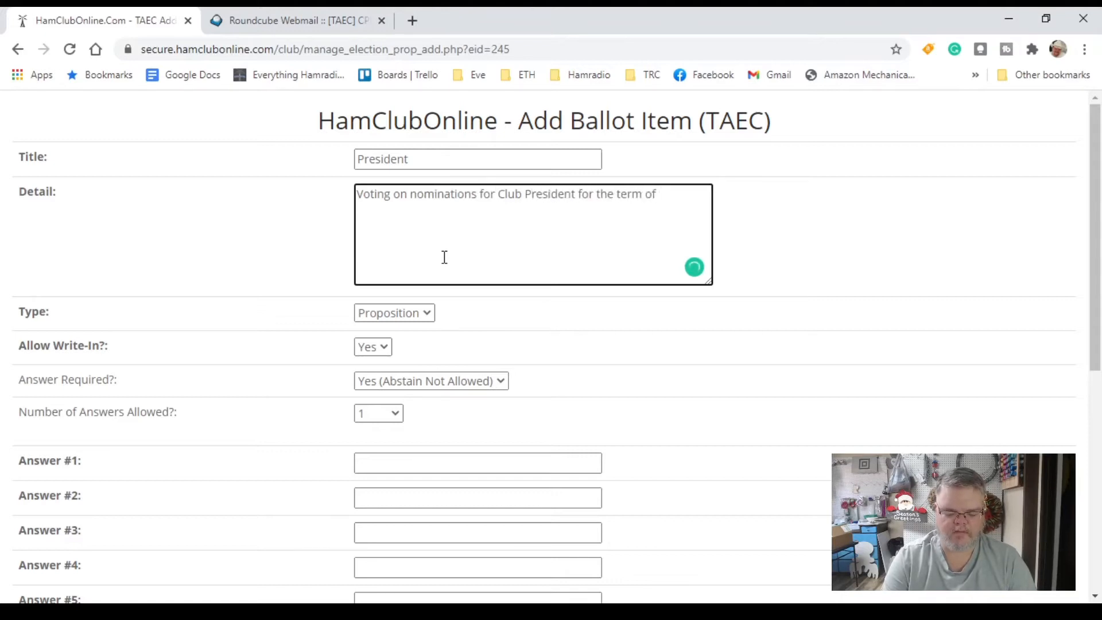
text(ele)
key(BackSpace)
key(BackSpace)
text(yea)
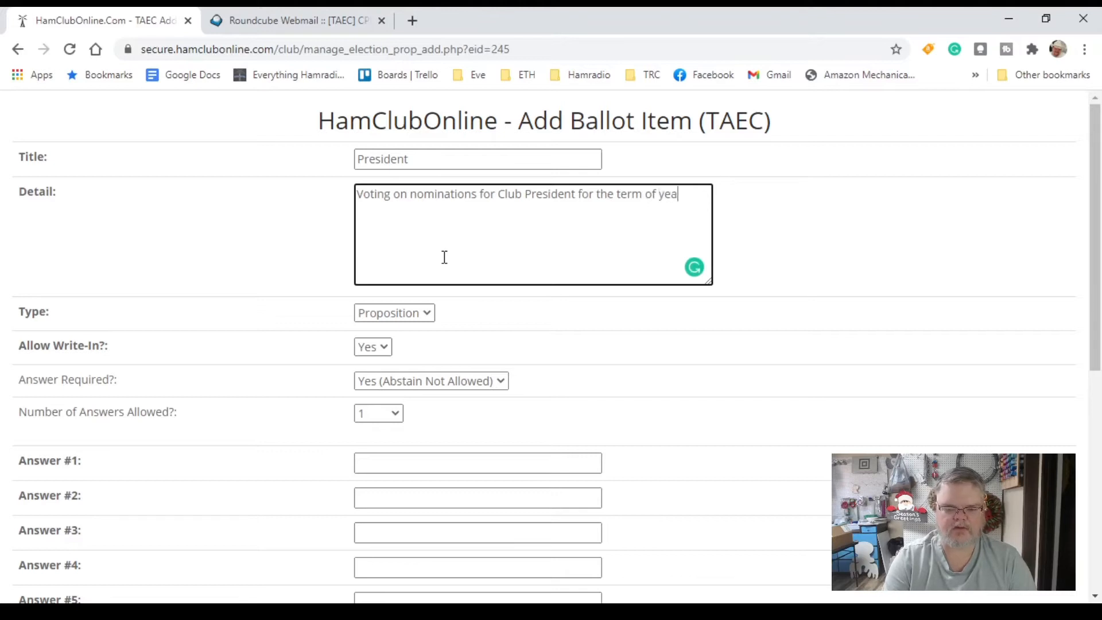
text(rs 2021)
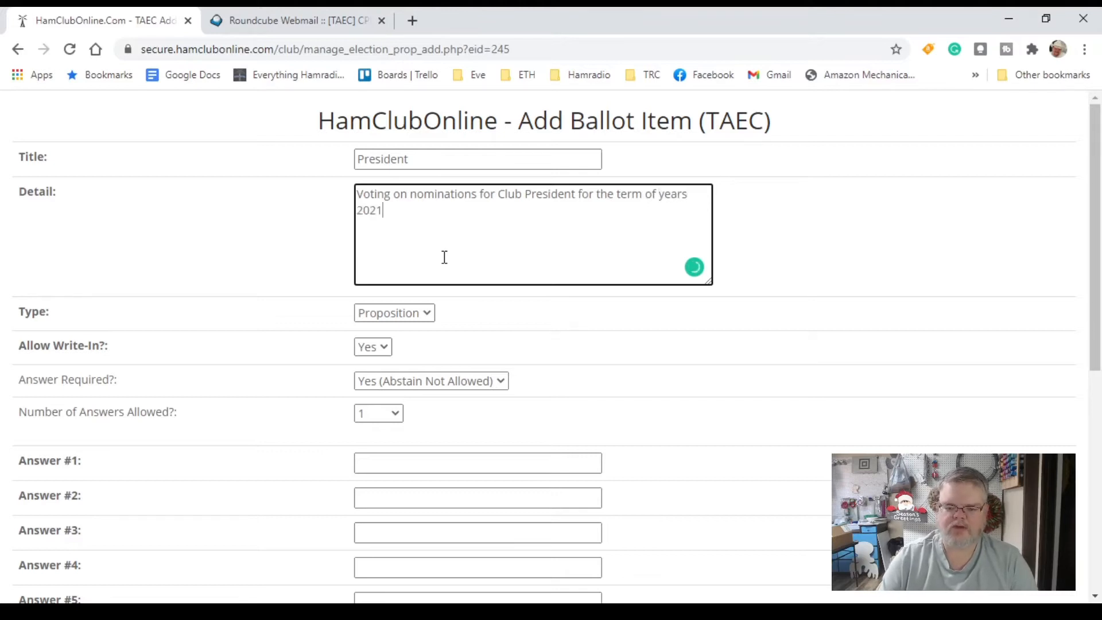
text(-2023)
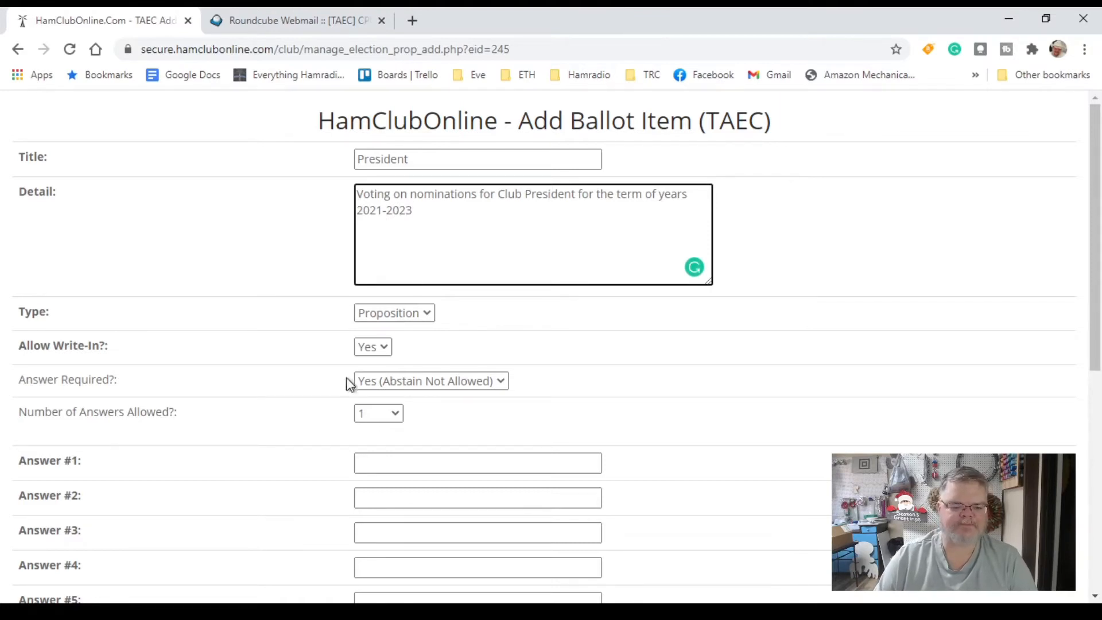
Make the President item a Candidate vote with Answer Required set to No (Abstain Allowed)
click(423, 315)
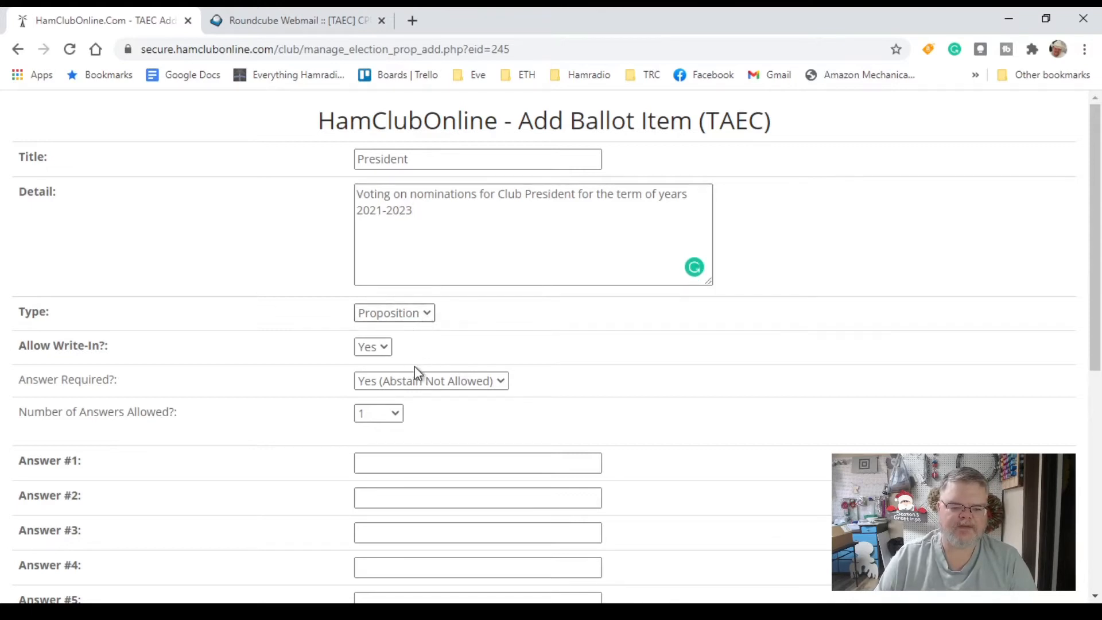
click(408, 333)
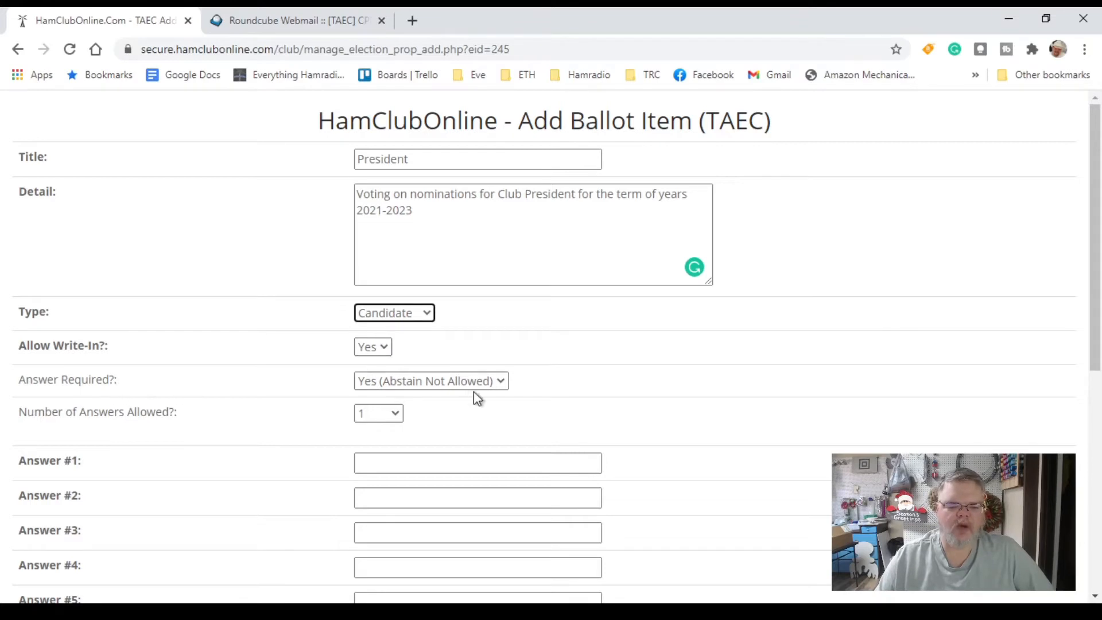
click(499, 383)
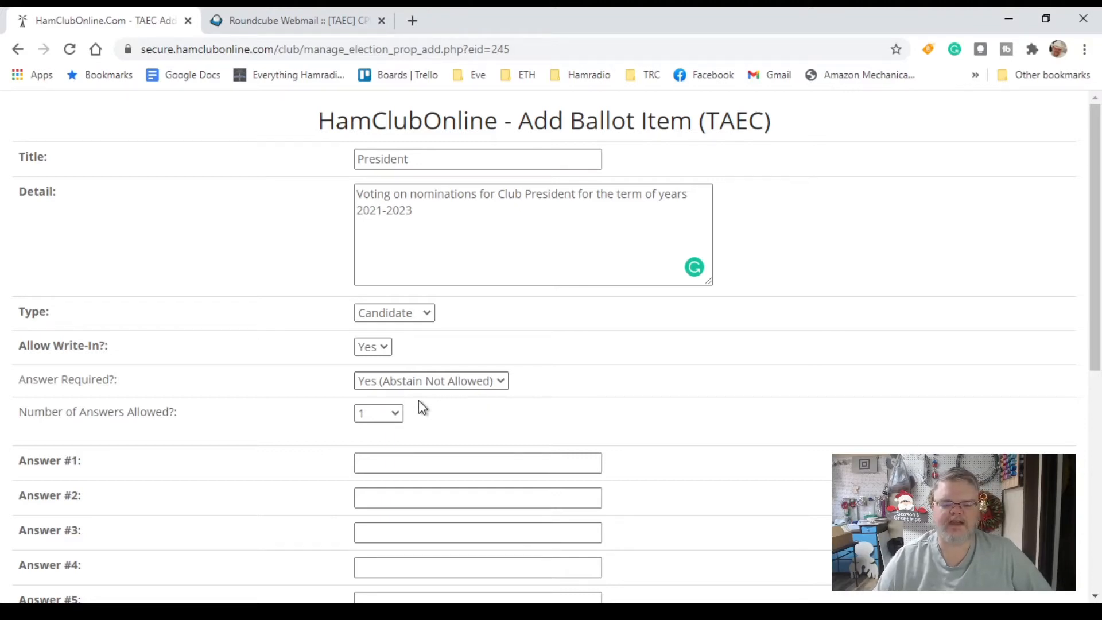
click(418, 401)
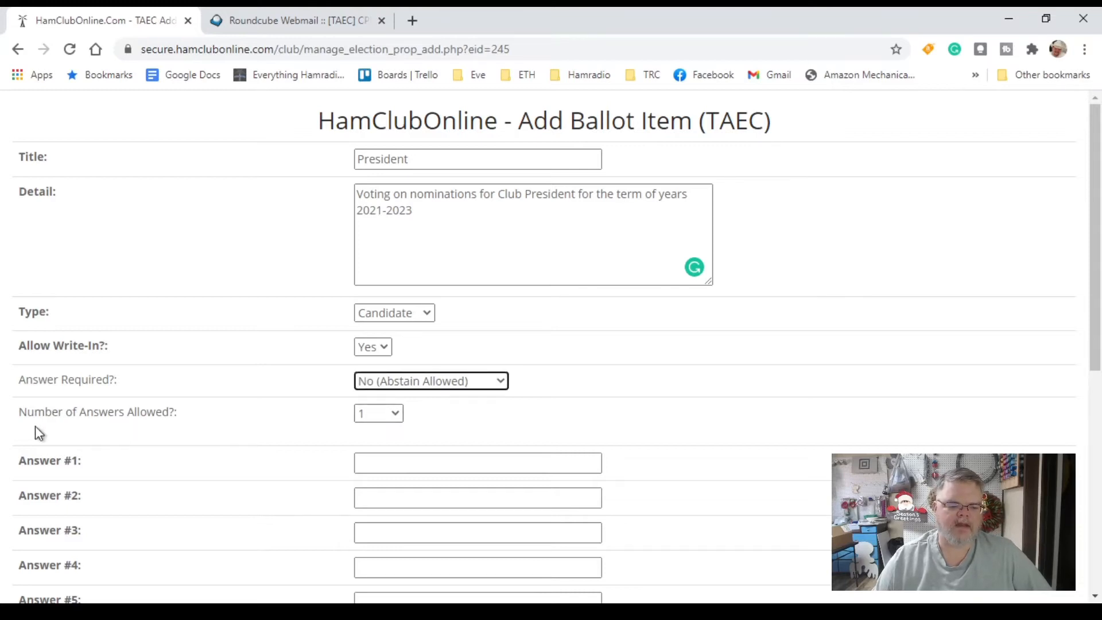
click(389, 421)
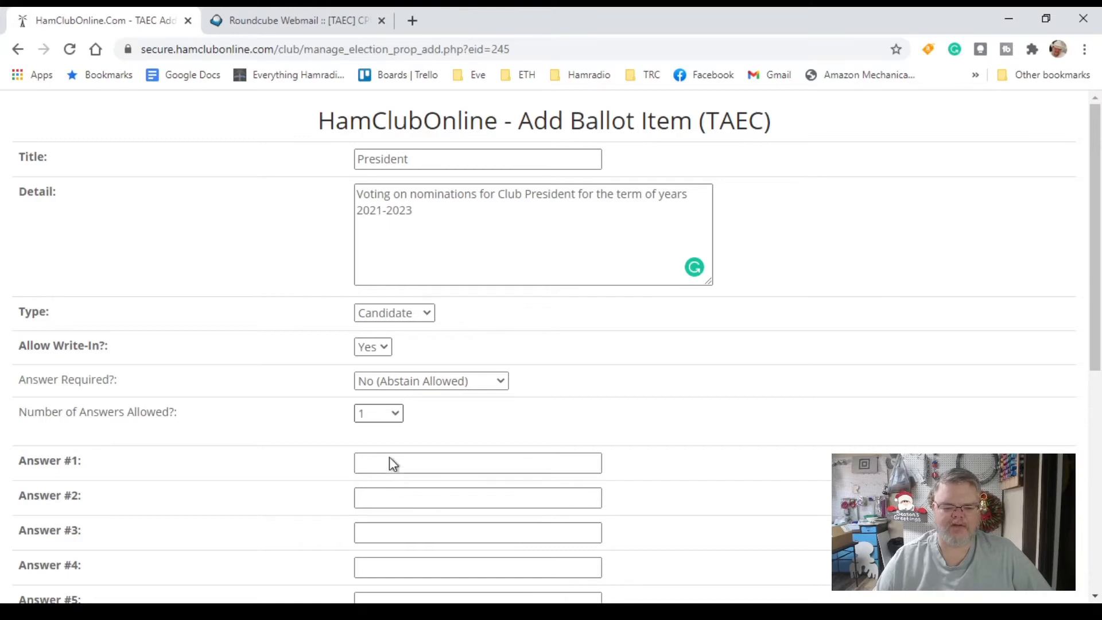
scroll(746, 446, down, 5)
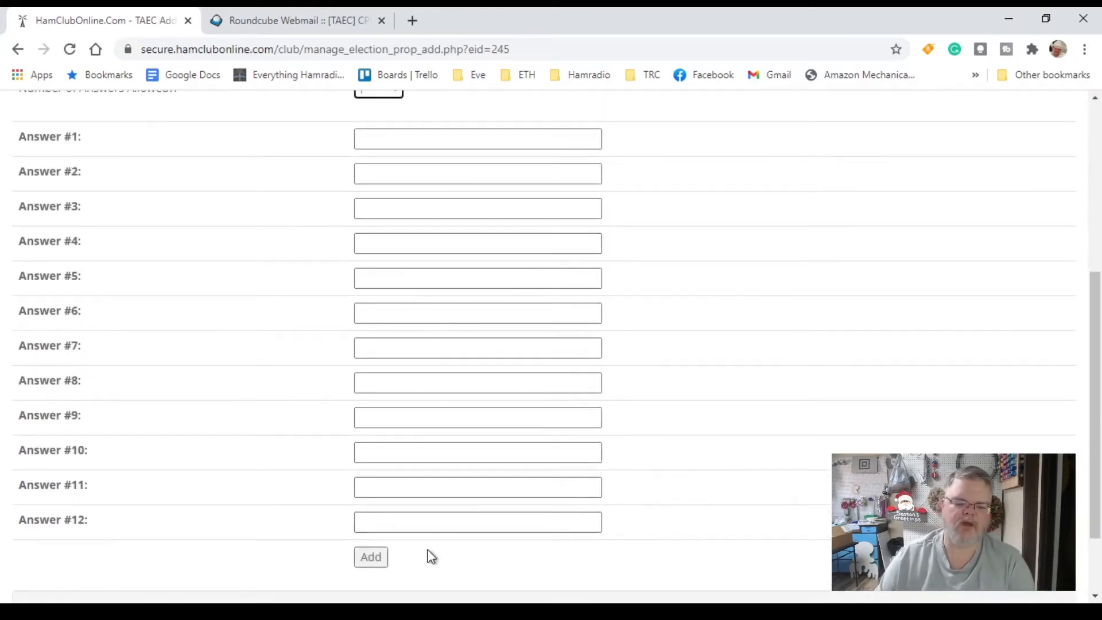
Enter six candidate names in Answers #1–#6 and add the President item
click(431, 134)
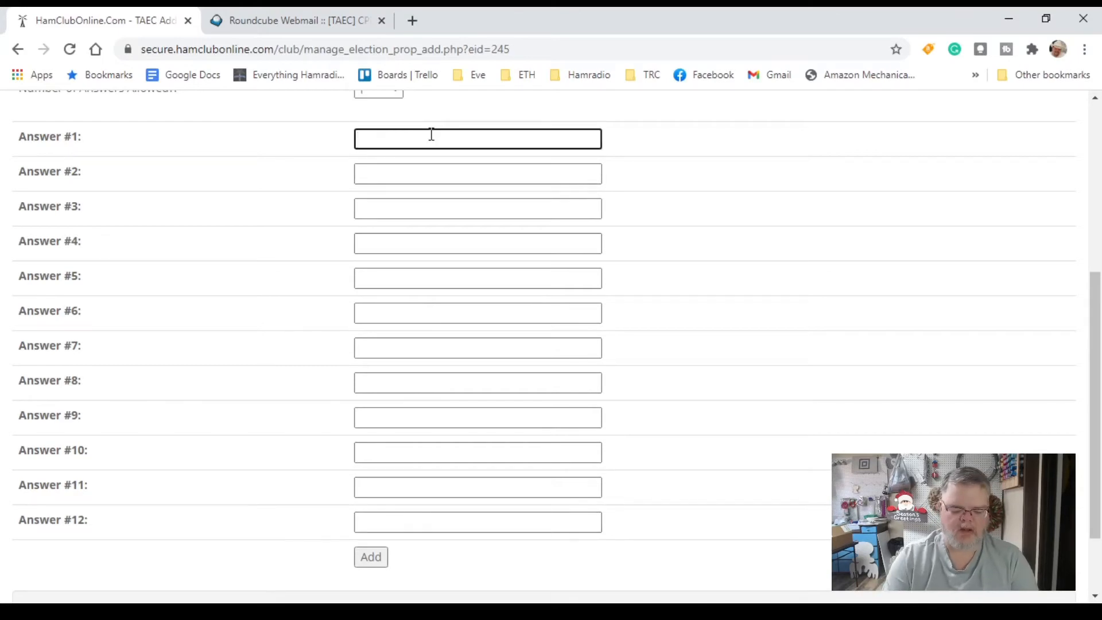
text(Gerald)
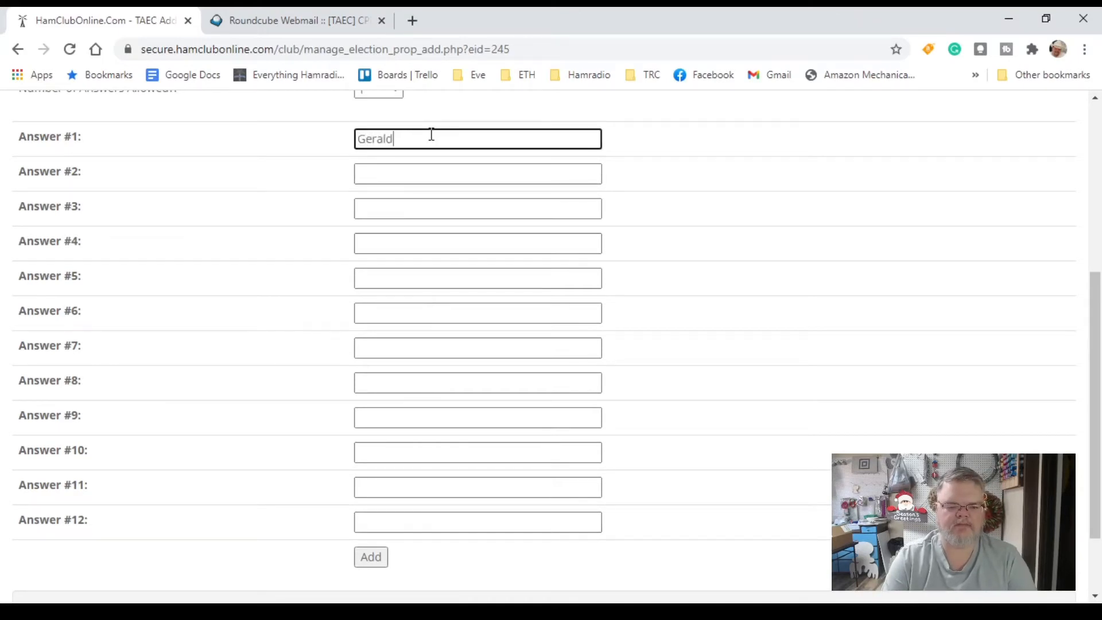
key(Tab)
text(Curtis)
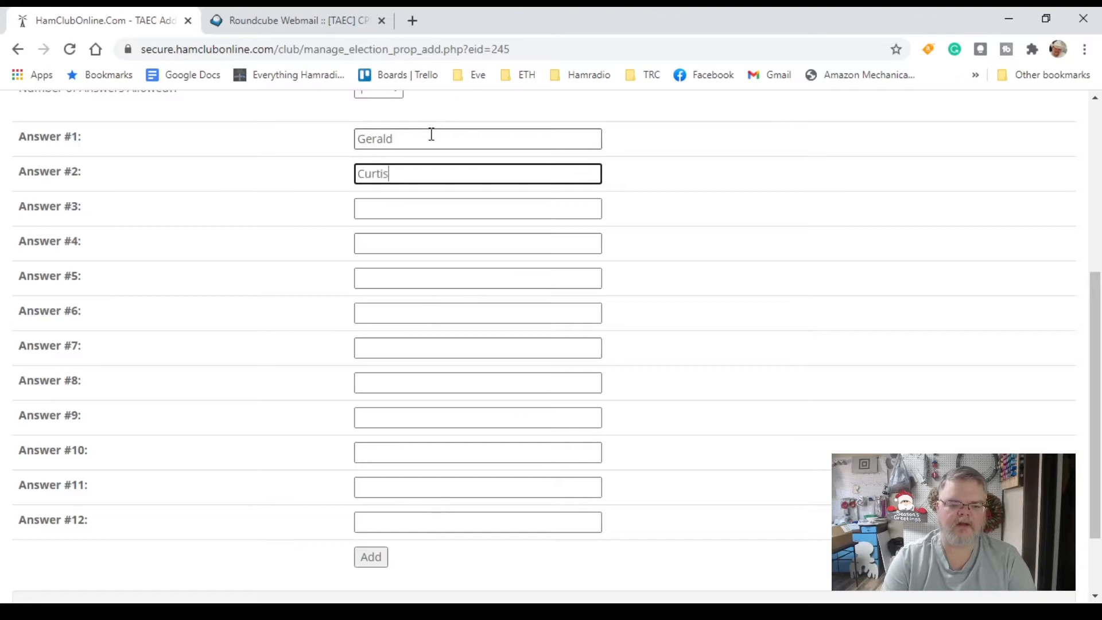
key(Tab)
text(John )
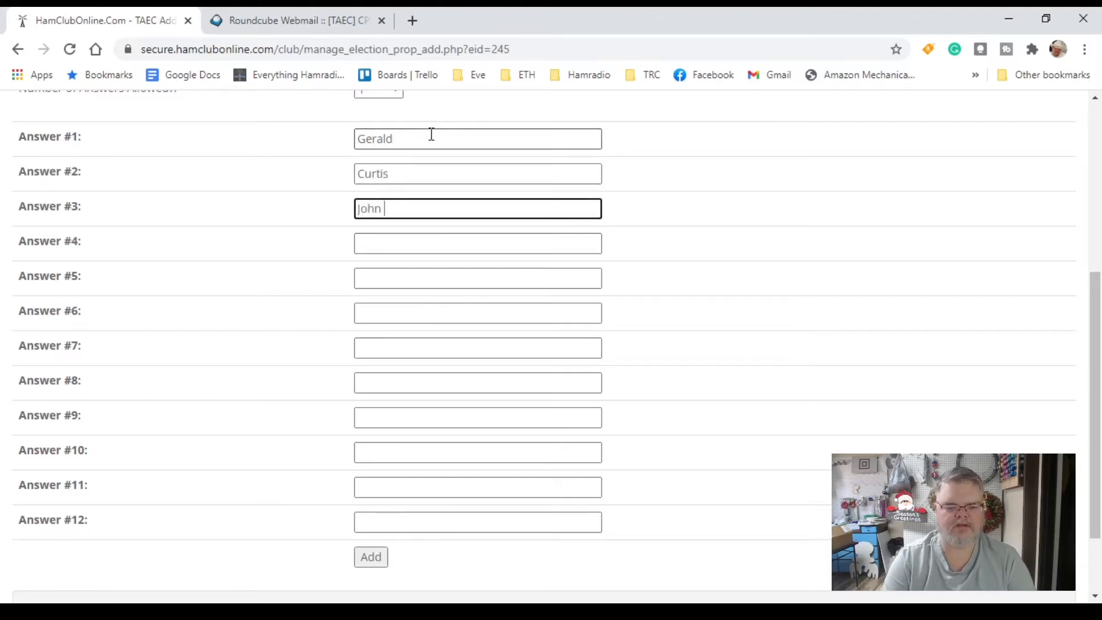
text(Smith)
key(Tab)
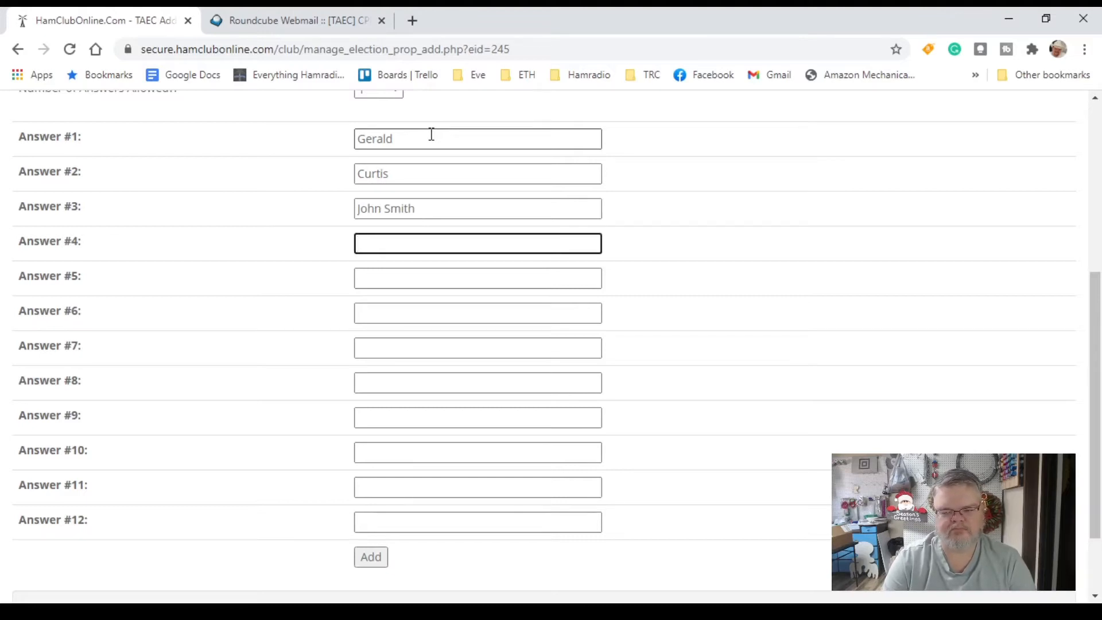
text(Jane Smith)
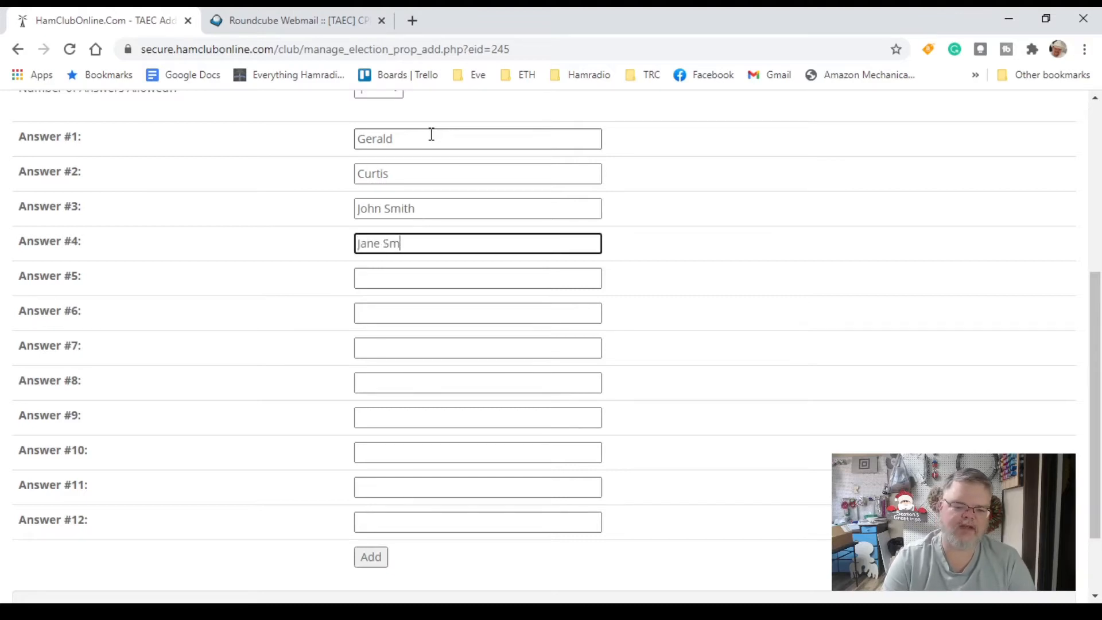
key(Tab)
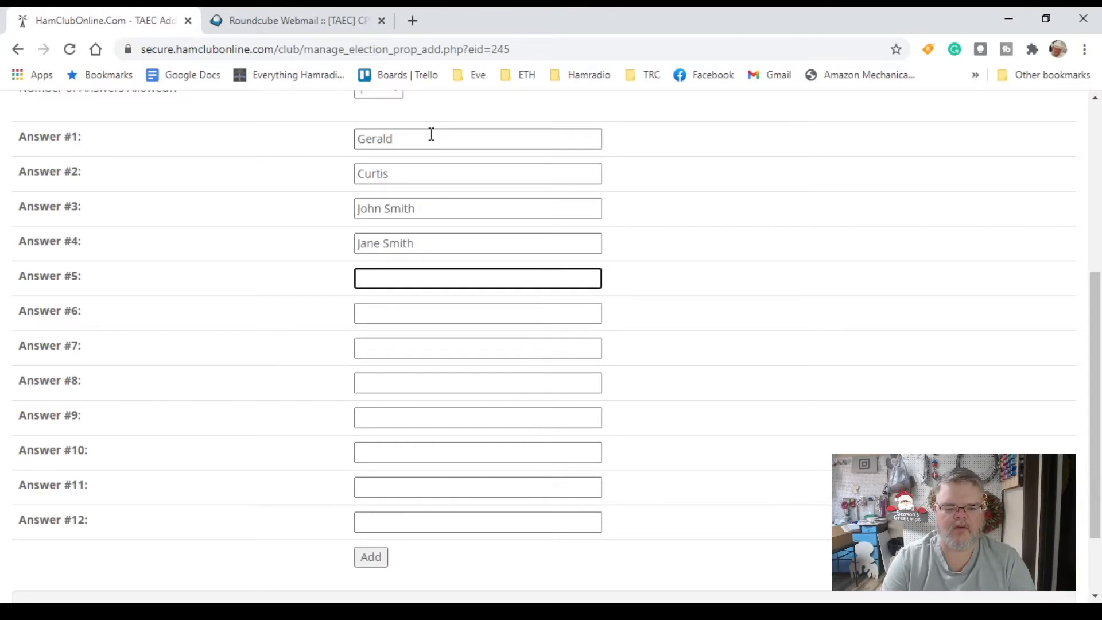
text(Tom)
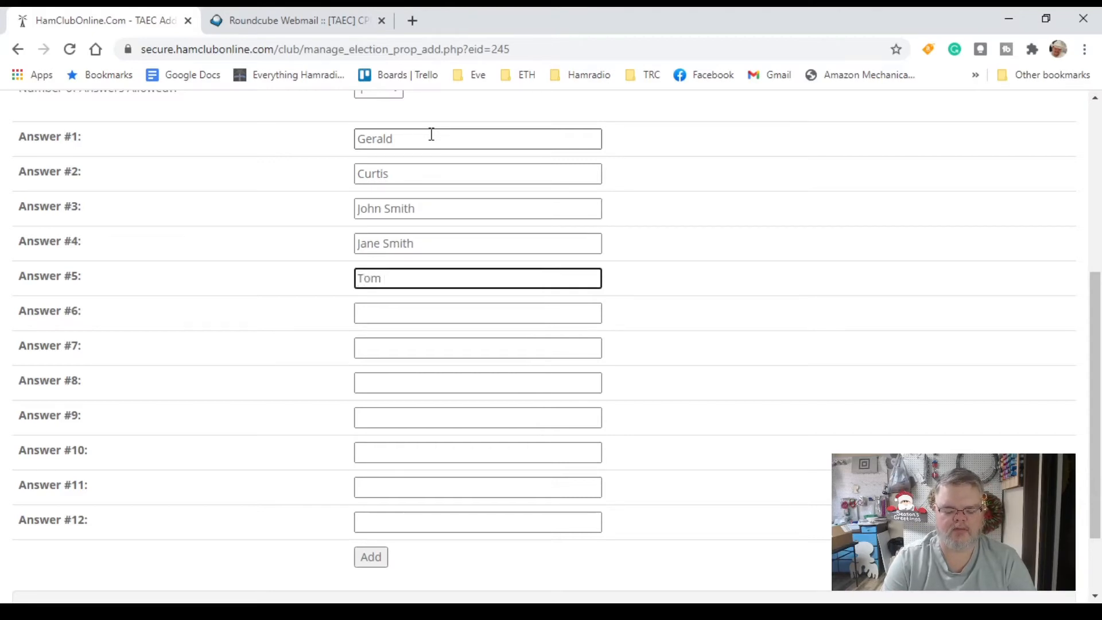
key(Tab)
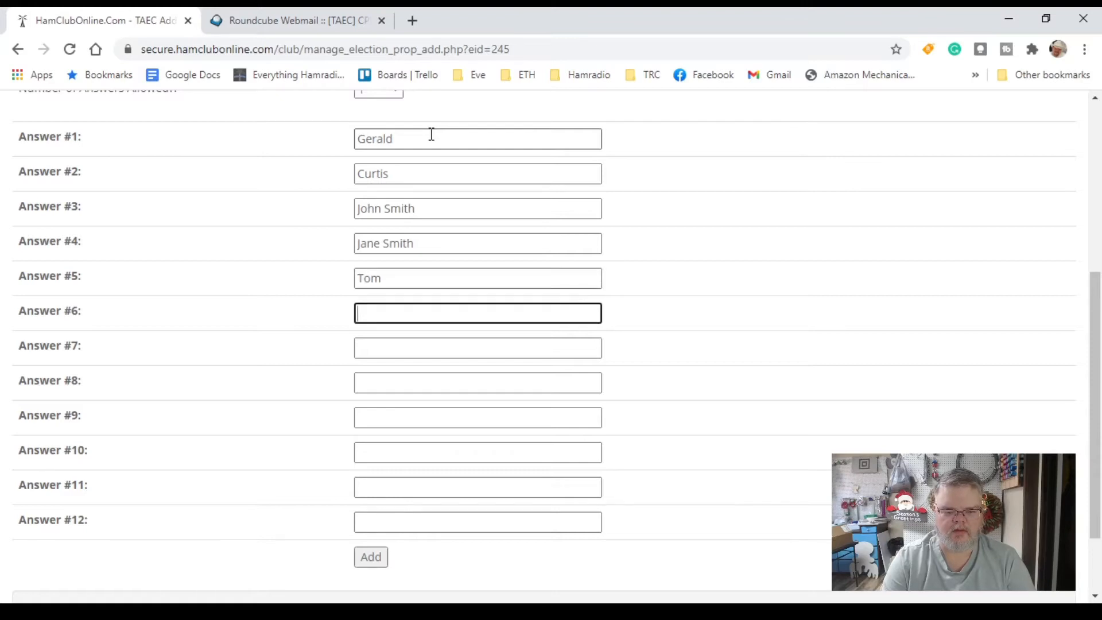
text(Jerry)
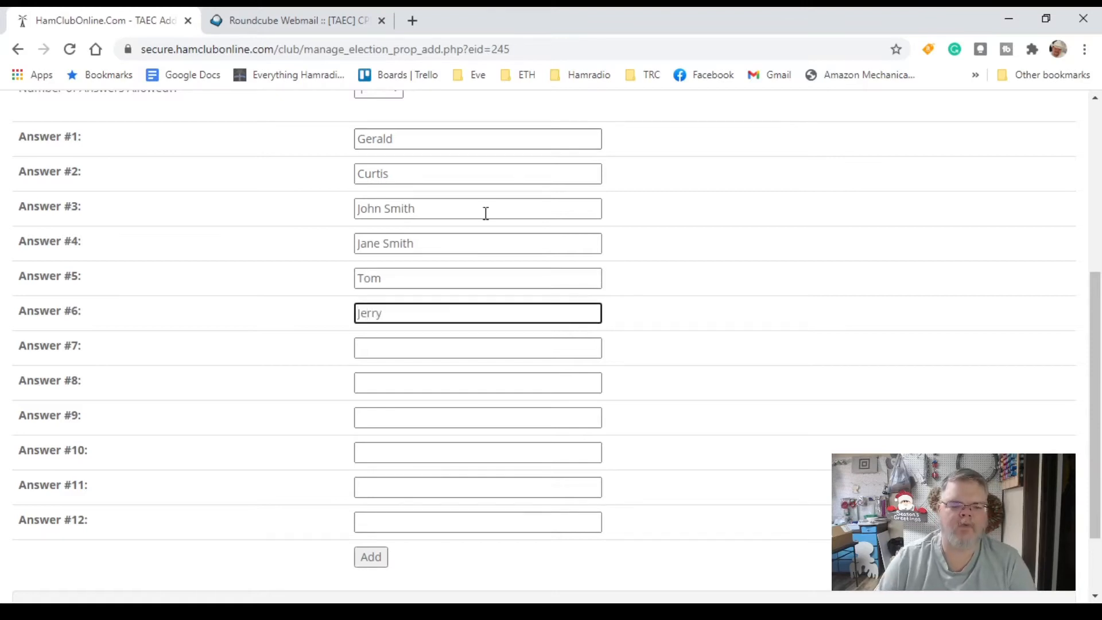
click(371, 567)
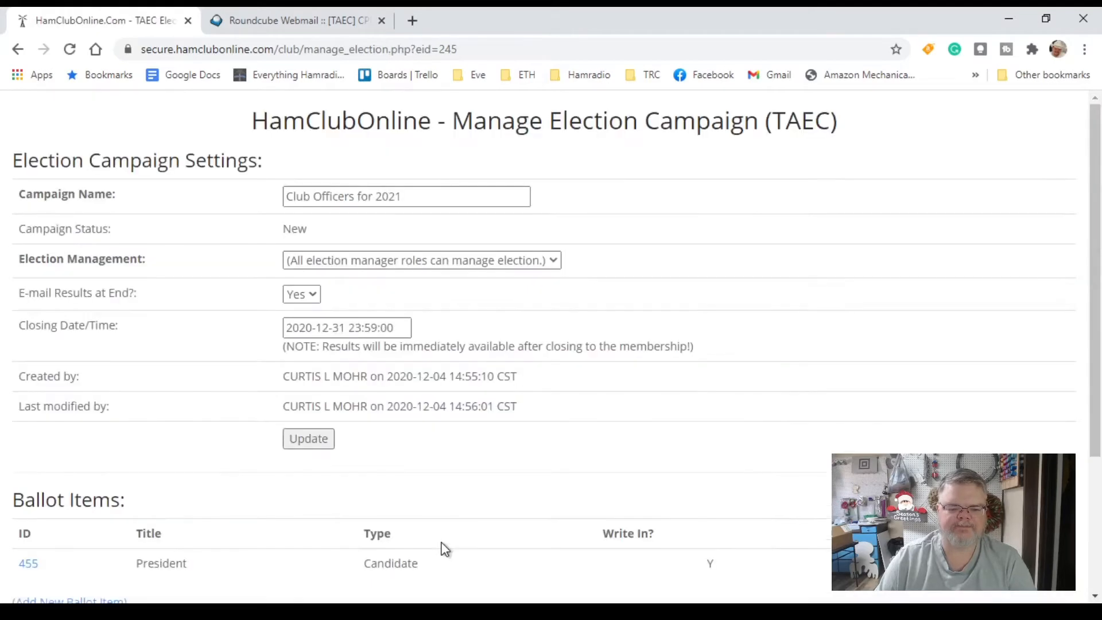
scroll(371, 457, down, 3)
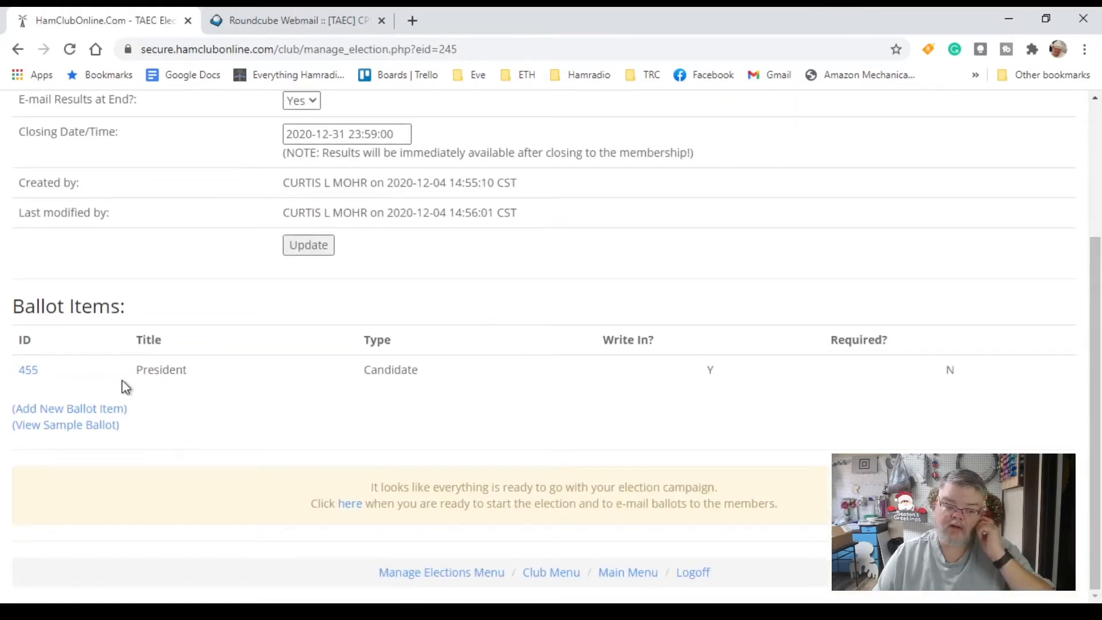
click(57, 425)
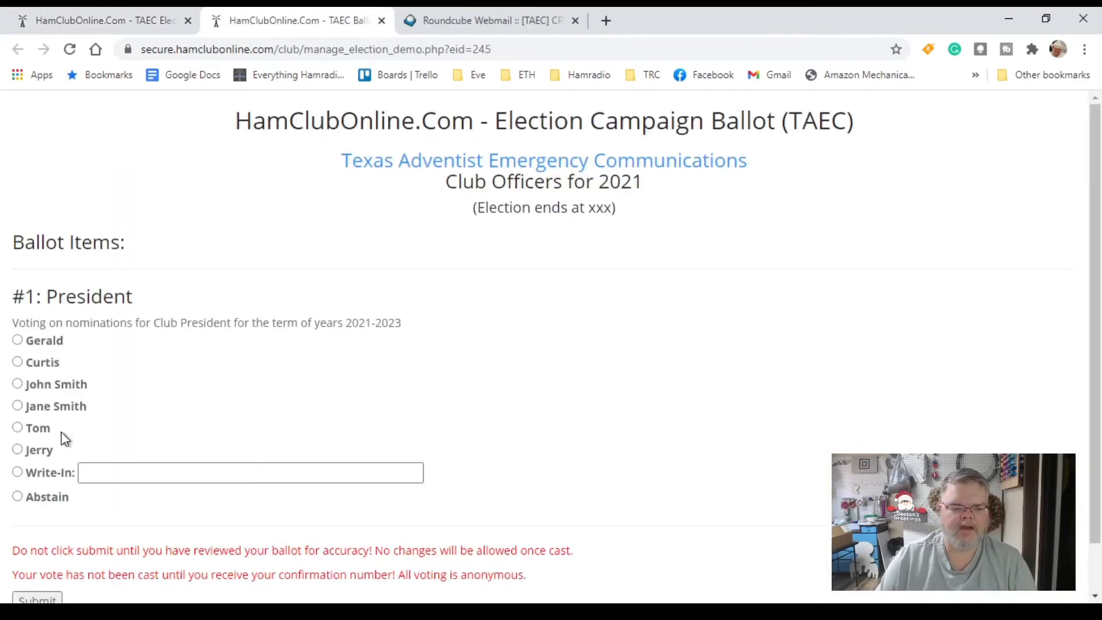
scroll(275, 423, down, 1)
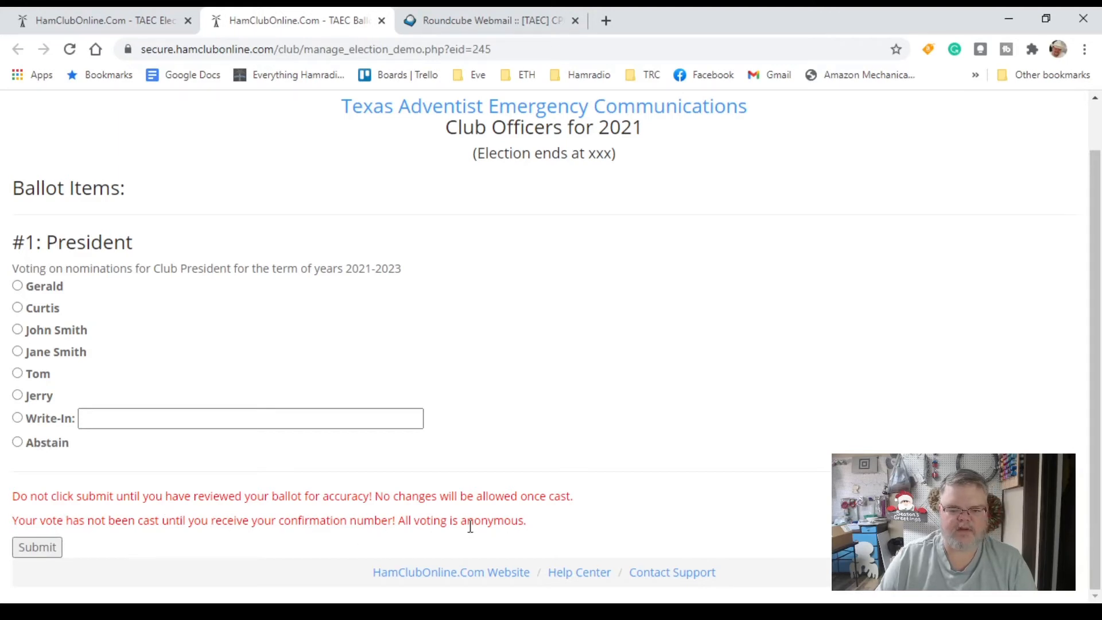
click(382, 21)
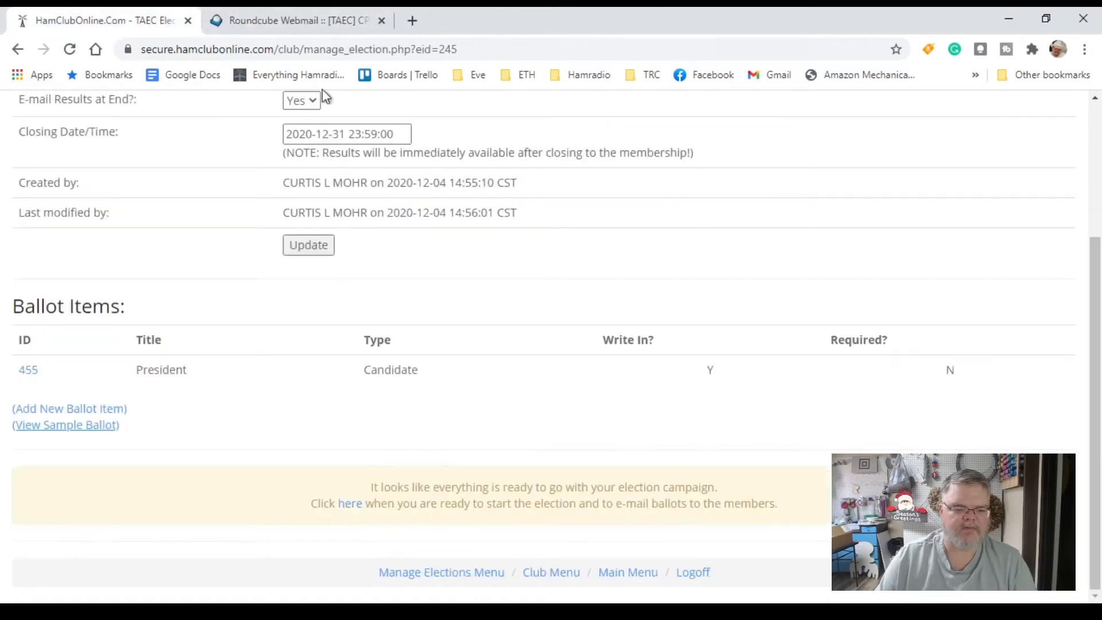
Add another ballot item titled 'Vice President' describing voting for the term of years 2021-20203
click(81, 411)
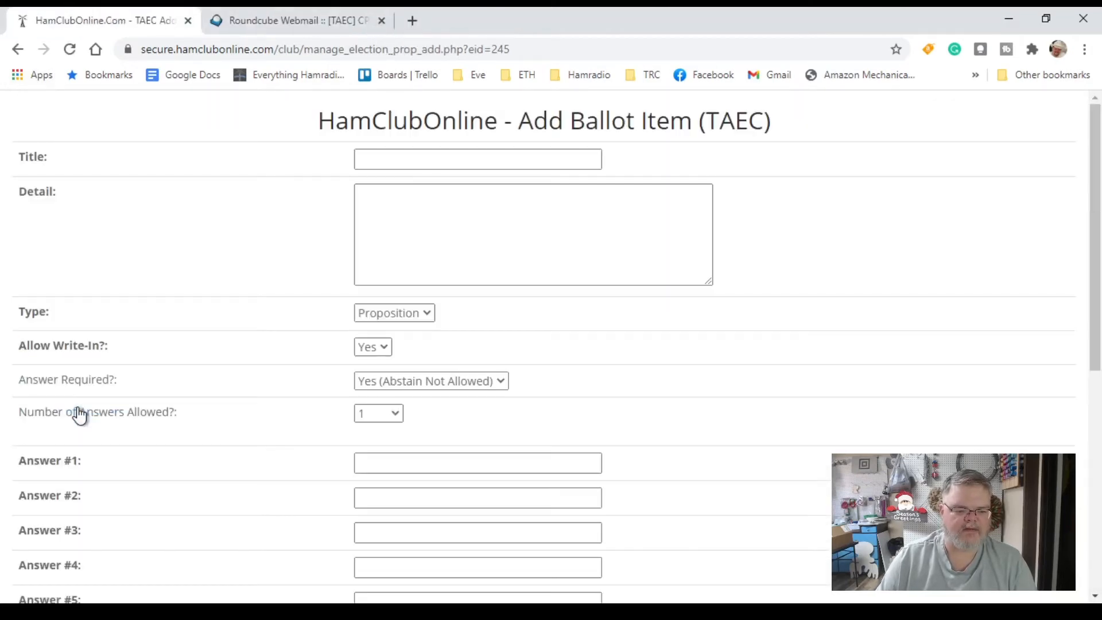
click(427, 158)
text(Vice )
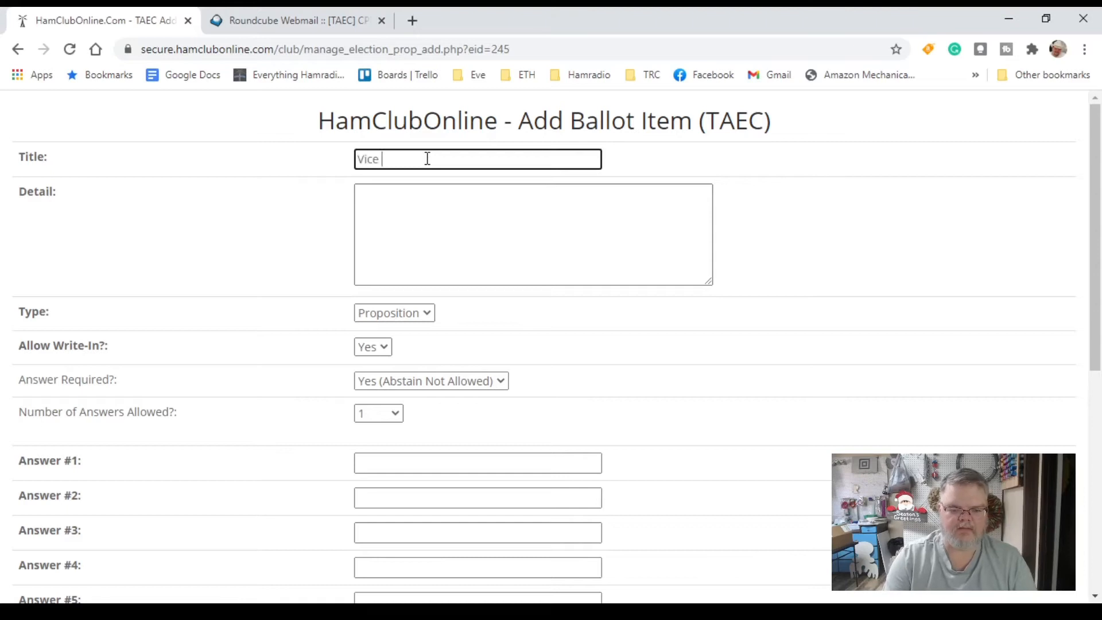
text(President)
key(Tab)
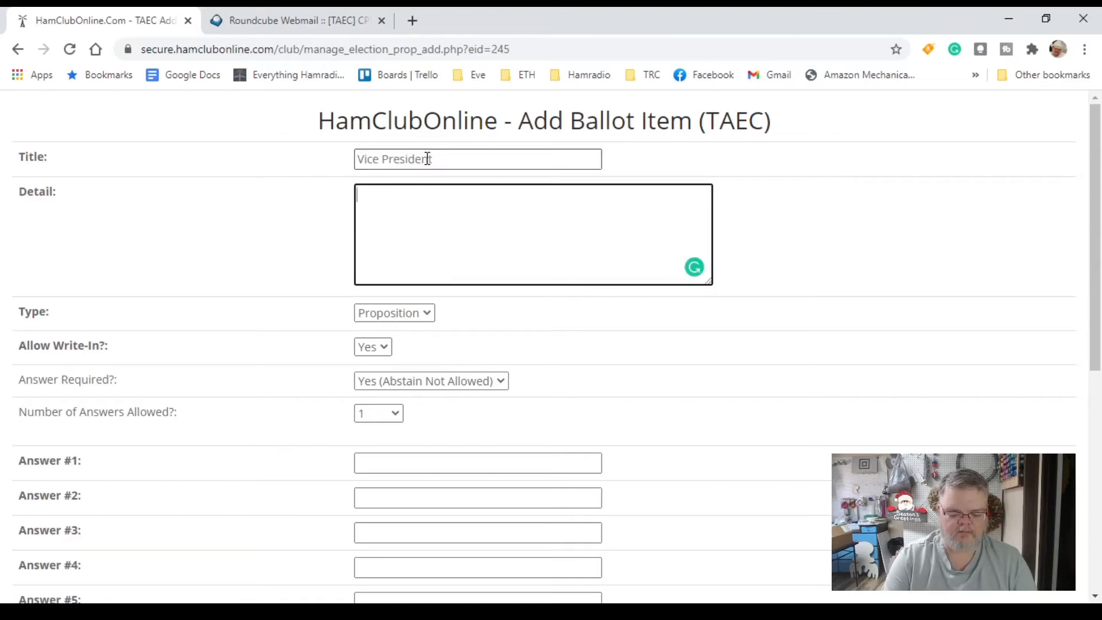
text(Voting on)
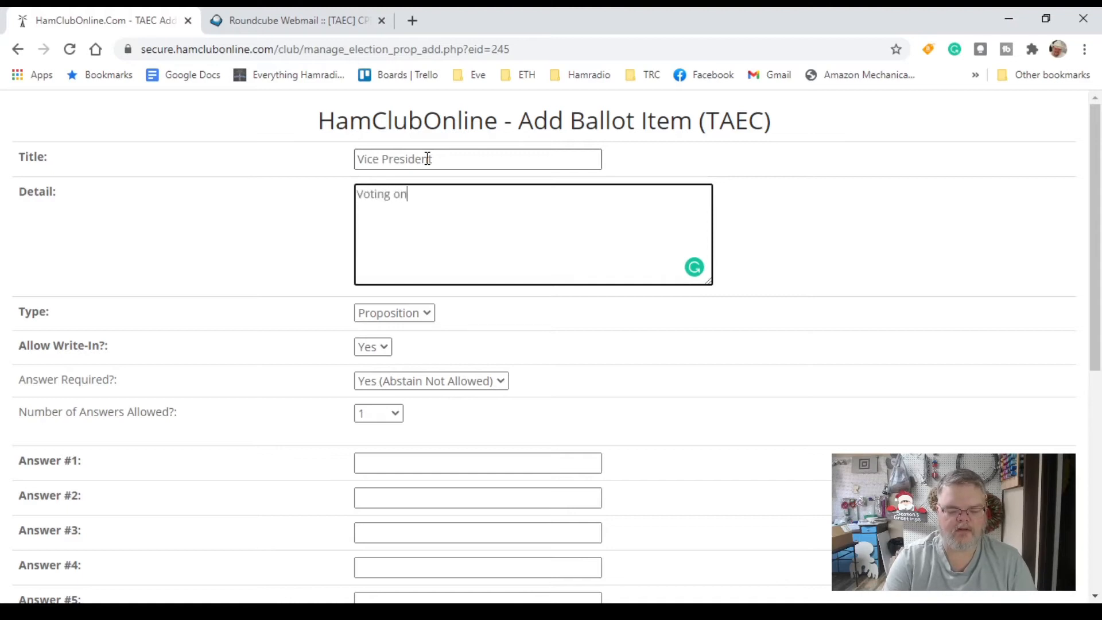
text( vice pre)
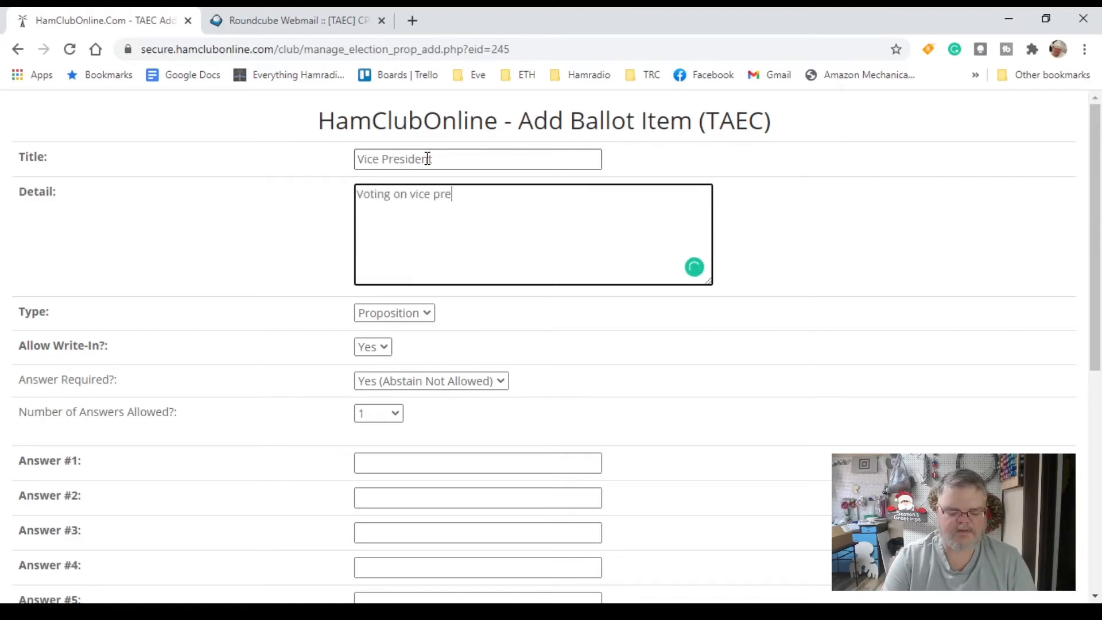
text(sident for )
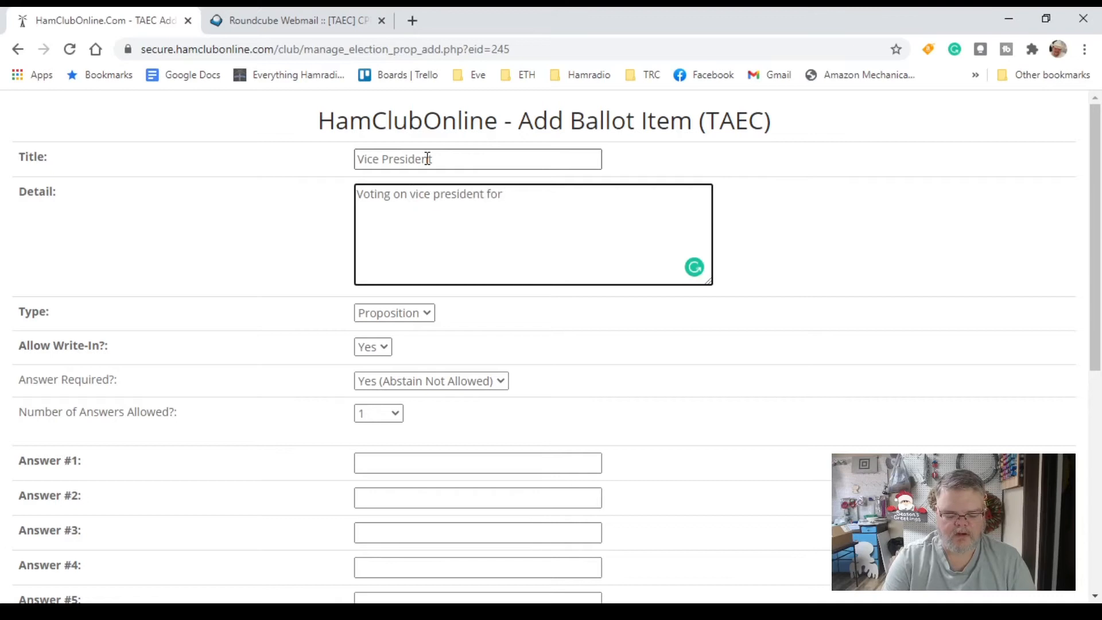
text(year)
key(BackSpace)
key(BackSpace)
key(BackSpace)
key(BackSpace)
text(t)
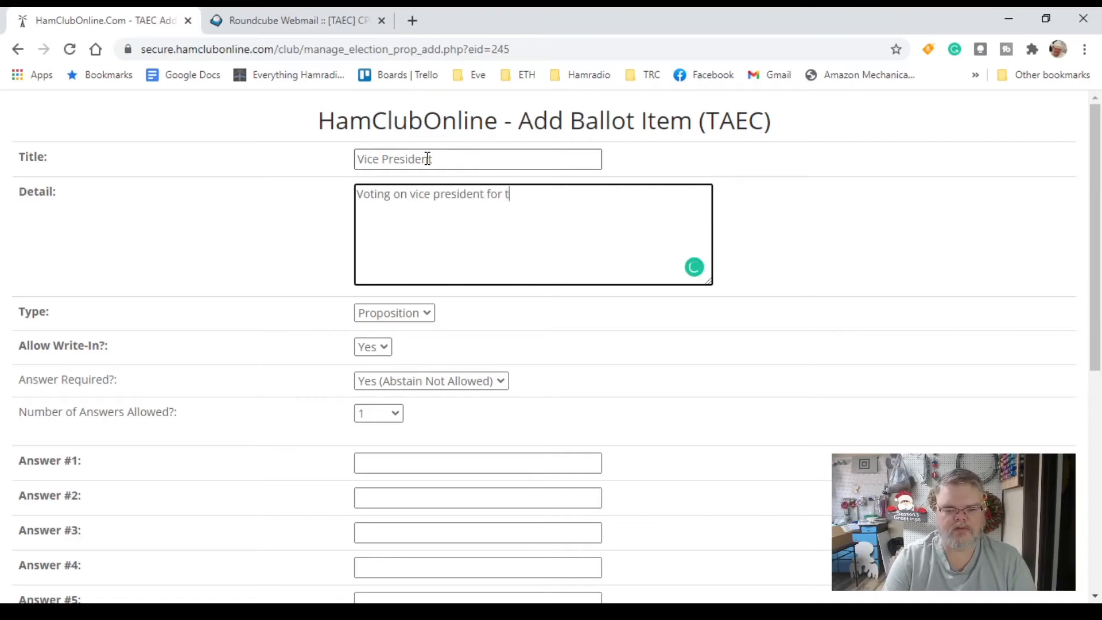
text(erm of y)
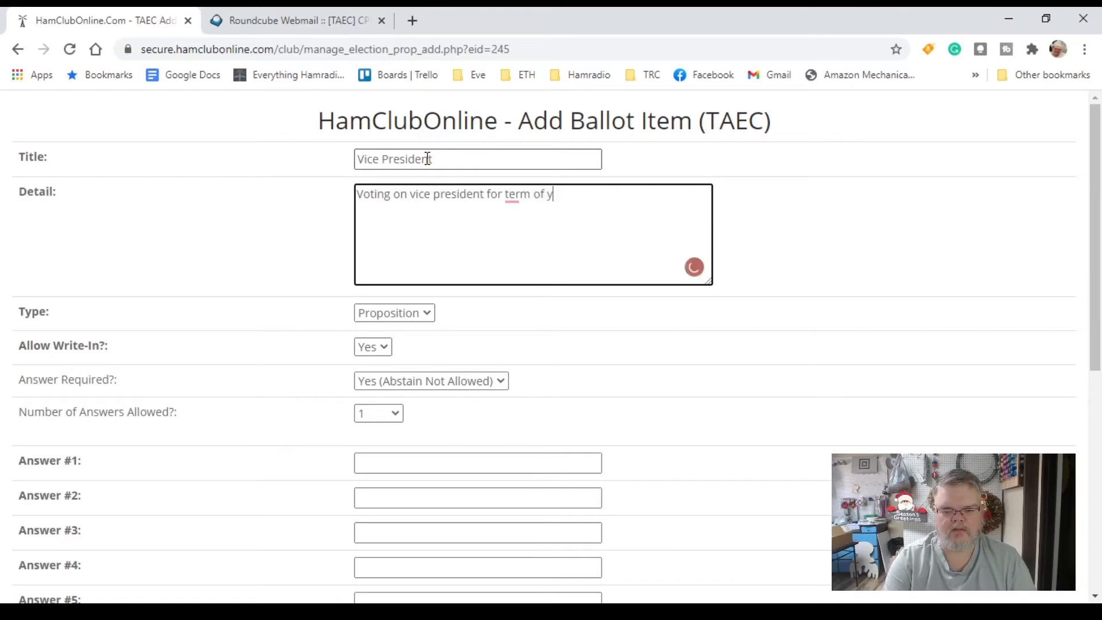
text(ears 20)
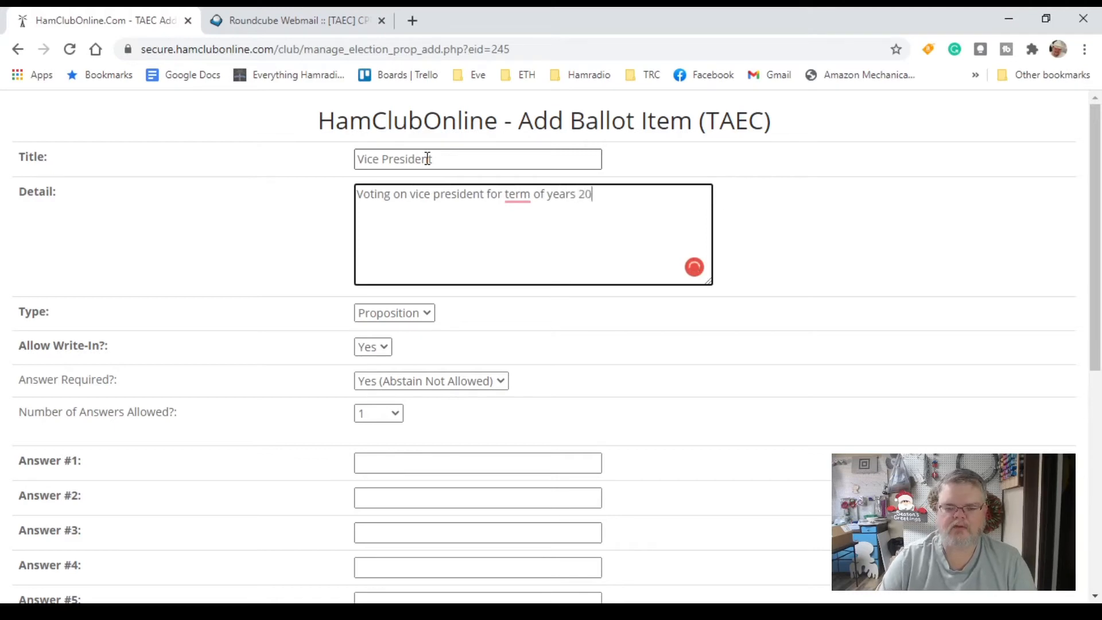
text(21-20203)
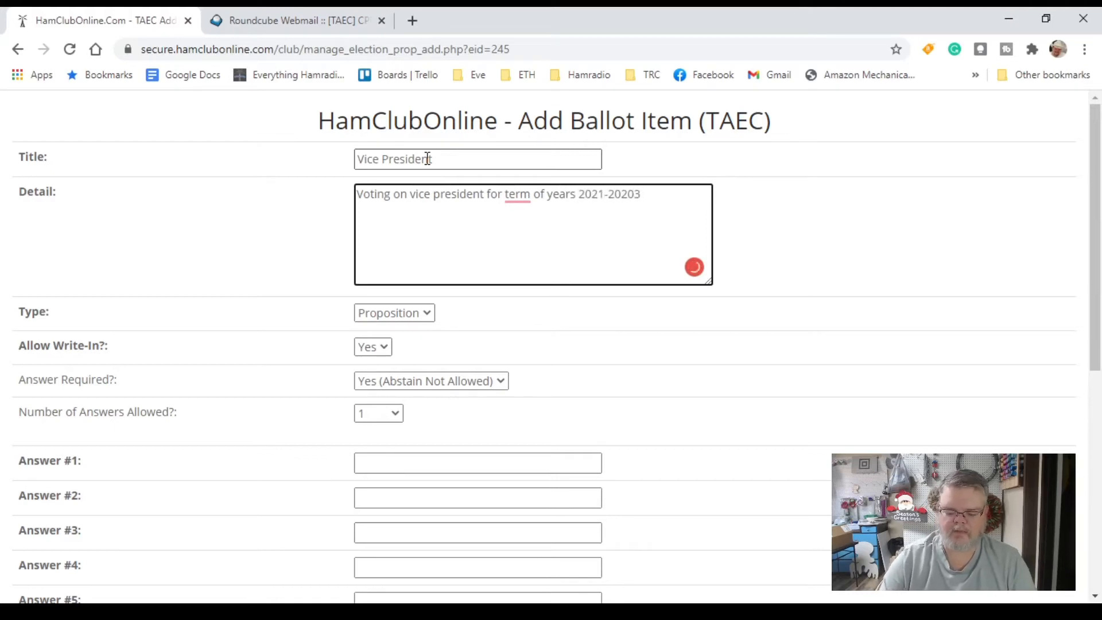
key(ctrl+a)
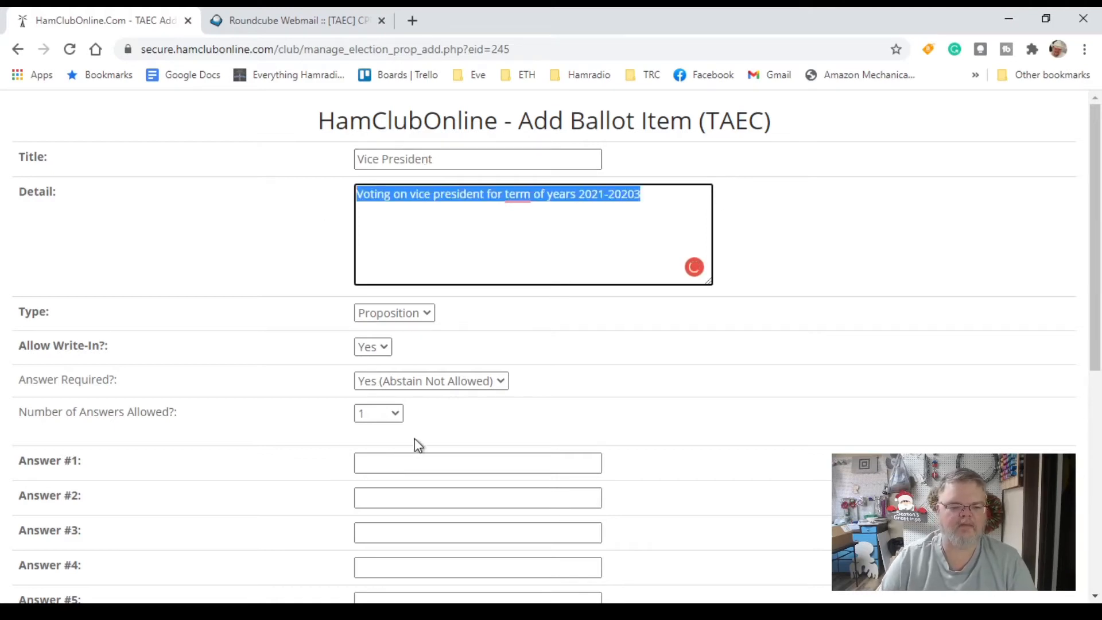
Set the item to Candidate, keep write-ins allowed, and set Answer Required to No (Abstain Allowed)
click(419, 316)
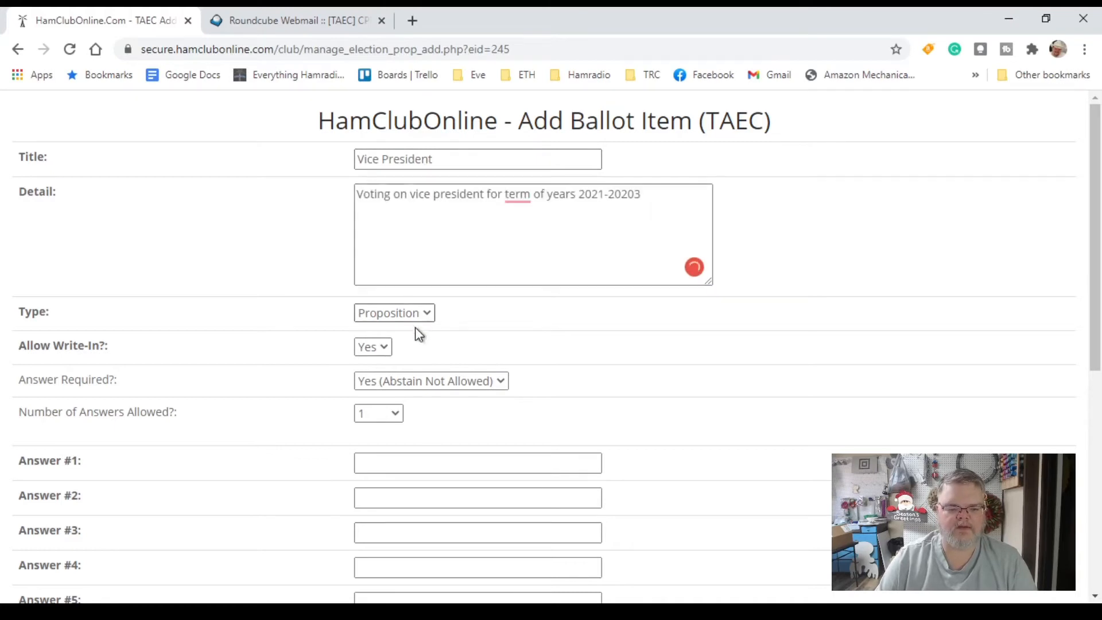
click(402, 334)
click(388, 346)
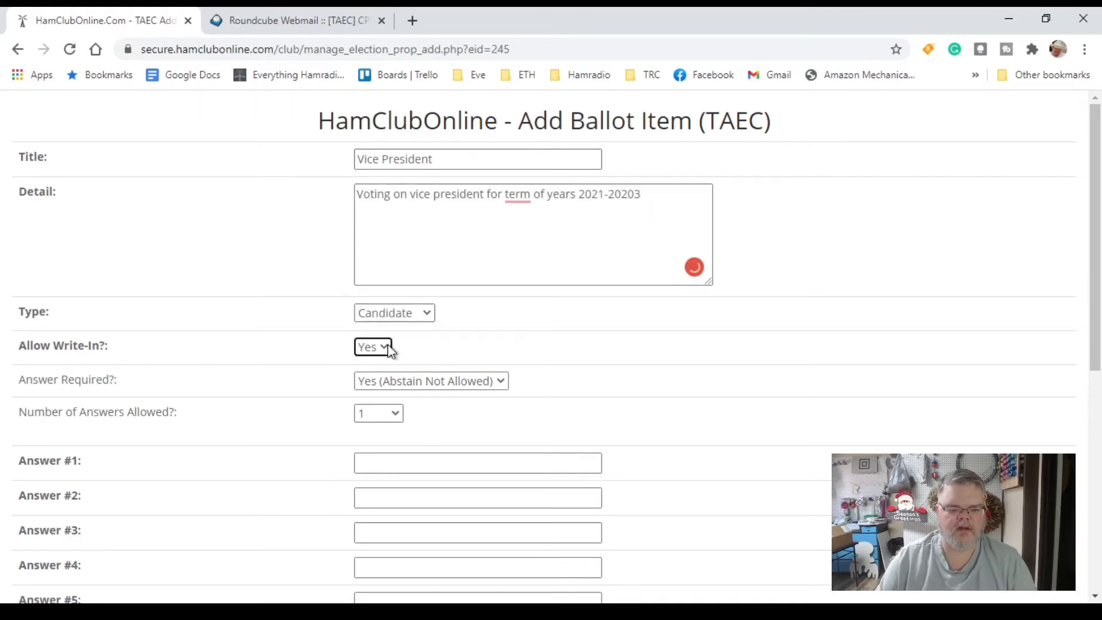
click(387, 384)
click(393, 411)
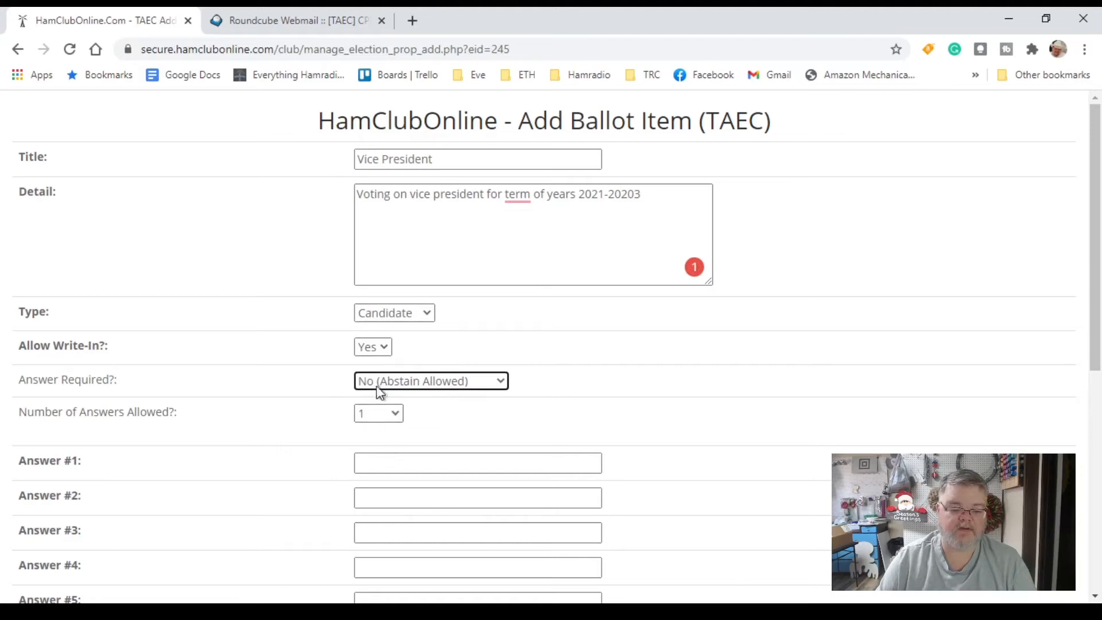
scroll(418, 367, down, 5)
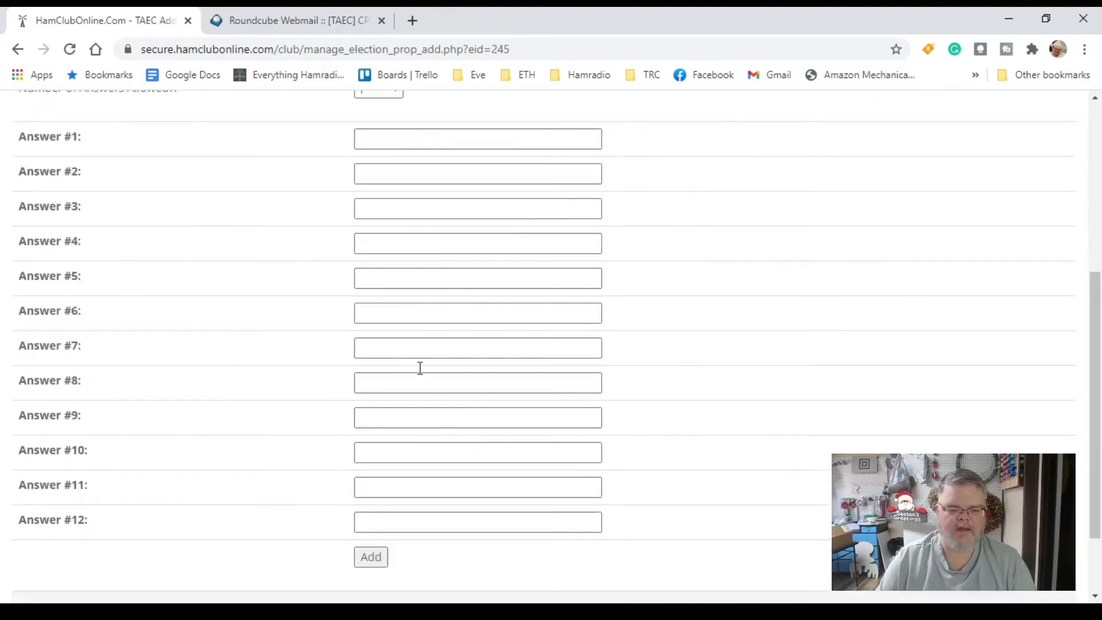
Enter three candidate names in Answers #1–#3 and add the Vice President item
click(410, 140)
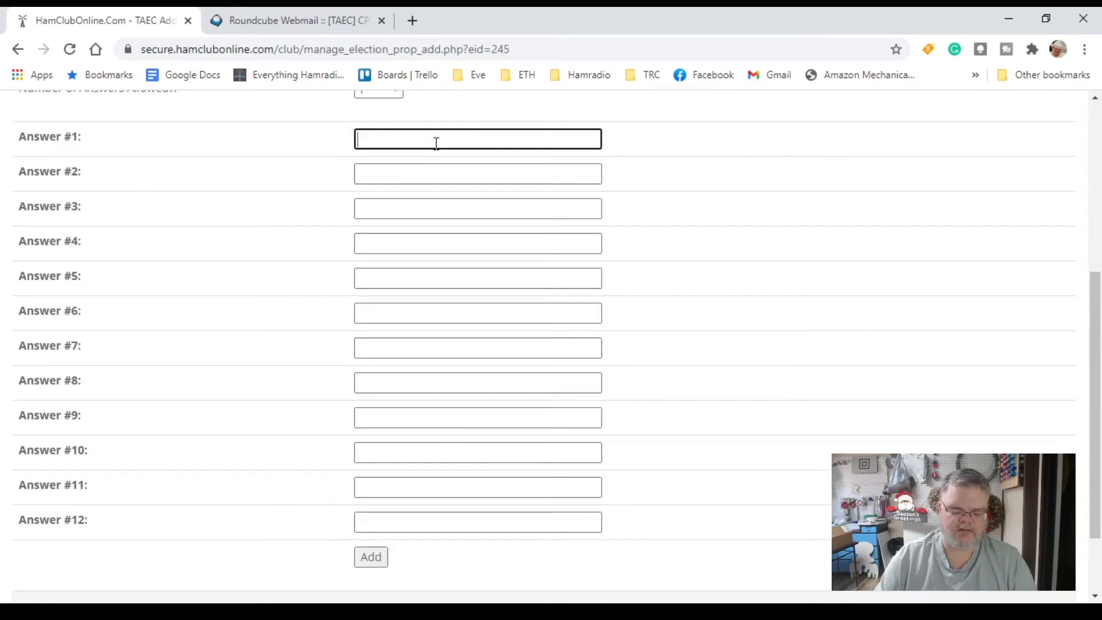
text(Jimmy)
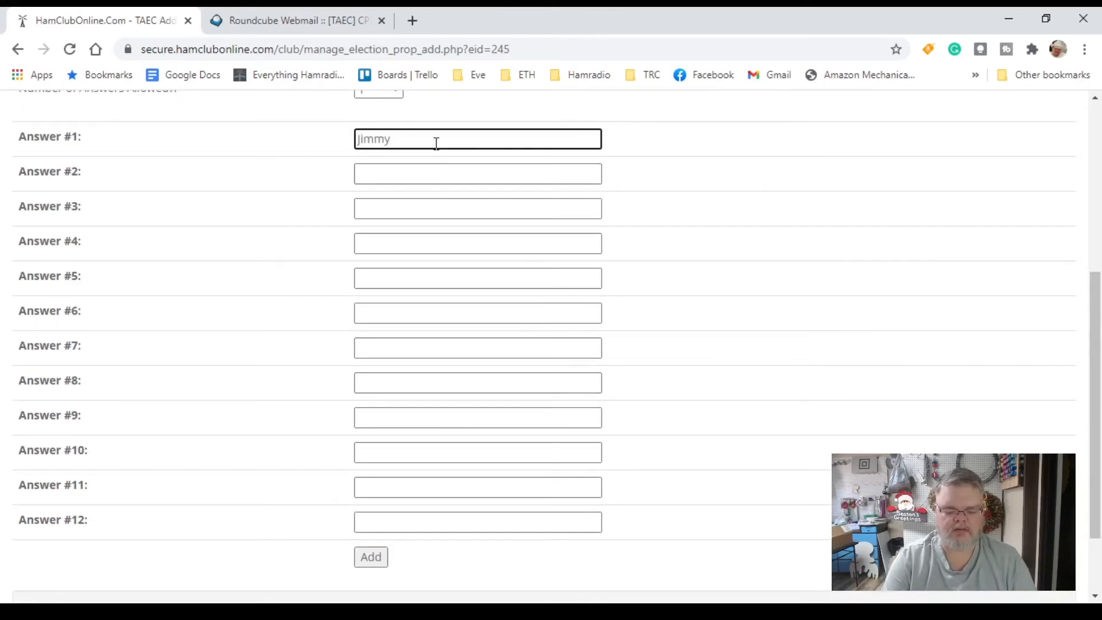
key(Tab)
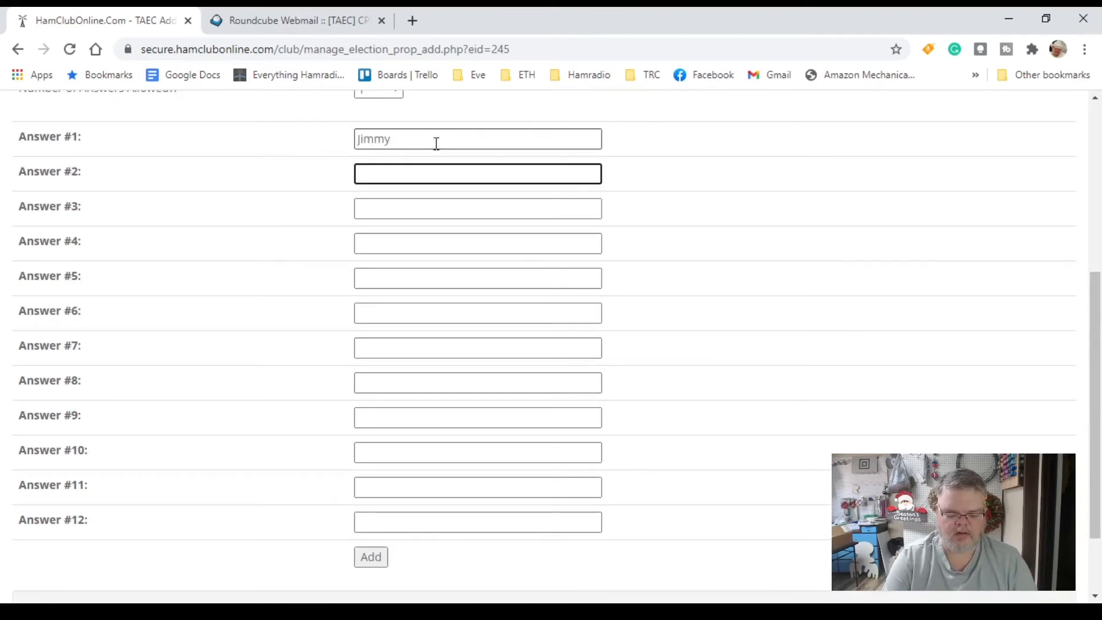
text(Jack)
key(Tab)
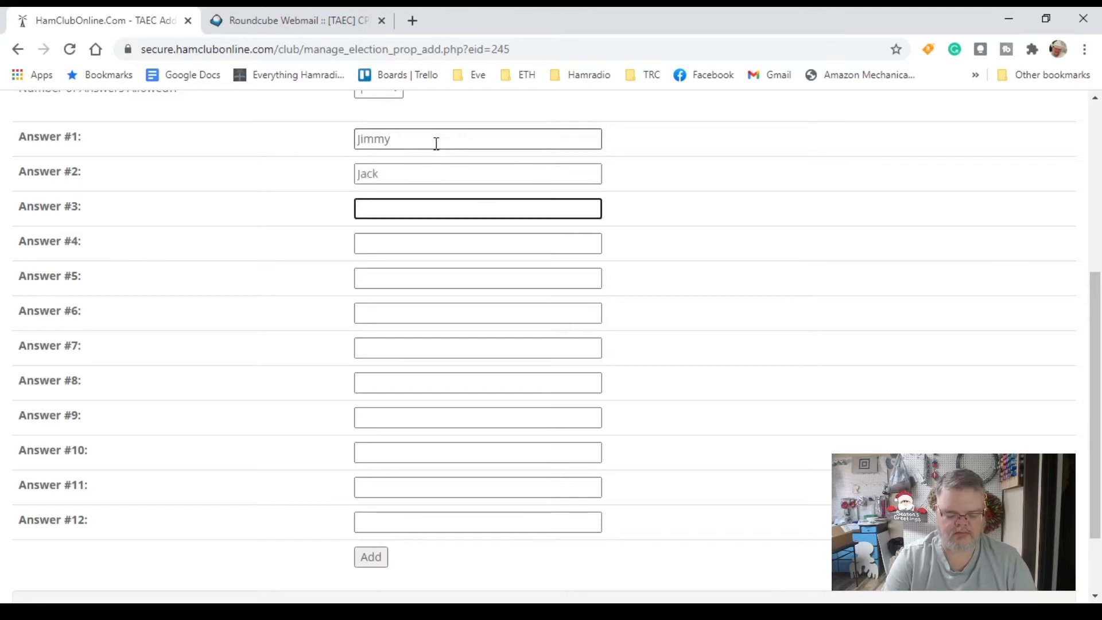
text(John)
key(Tab)
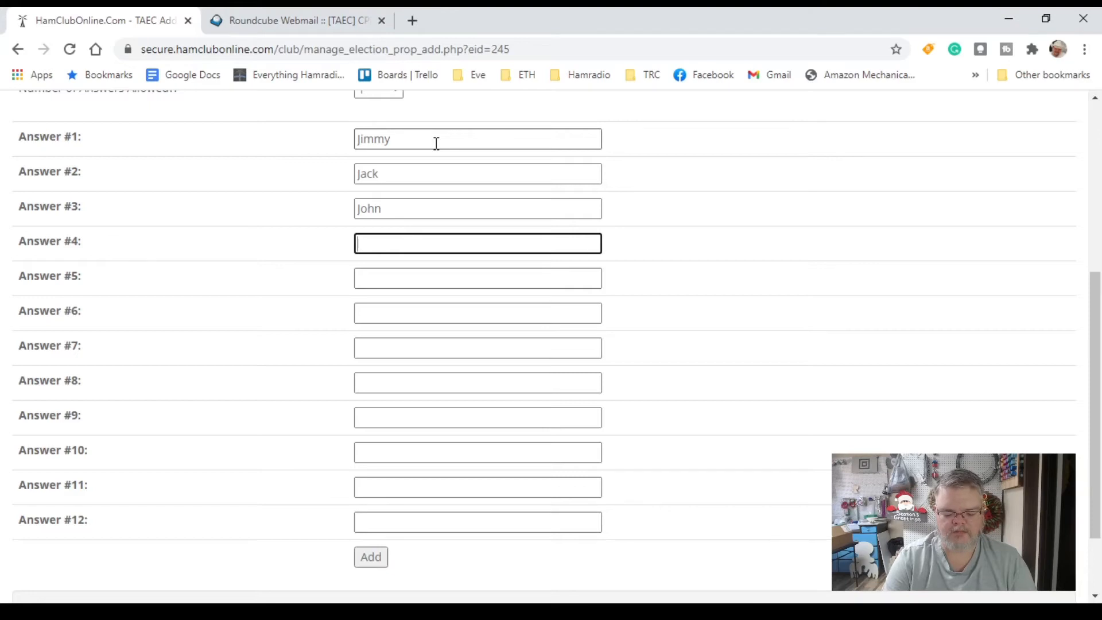
click(365, 560)
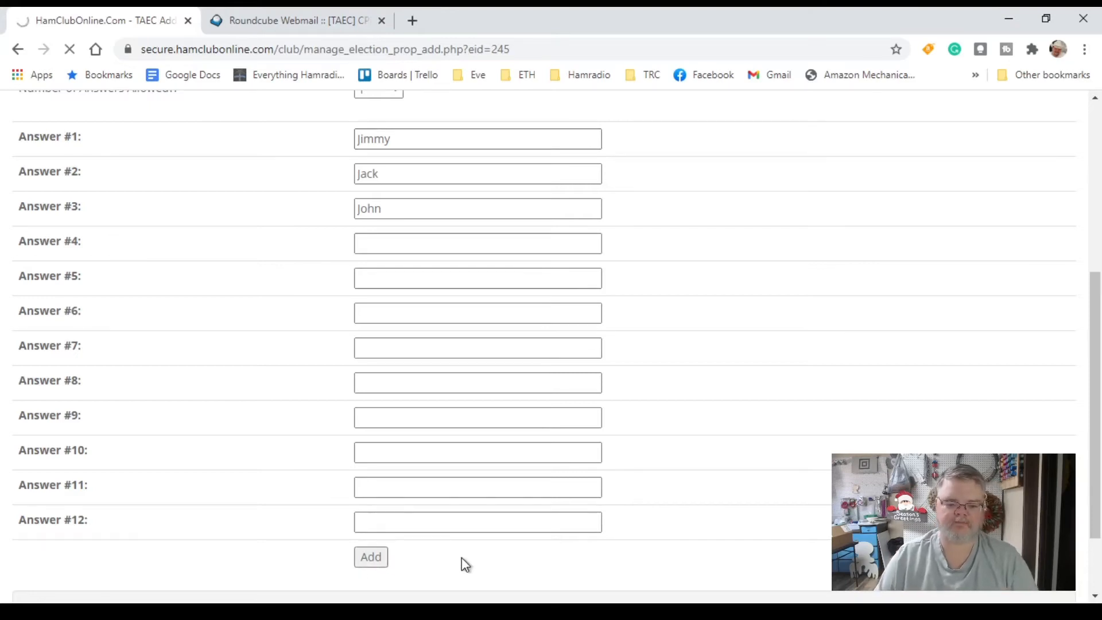
scroll(497, 521, down, 3)
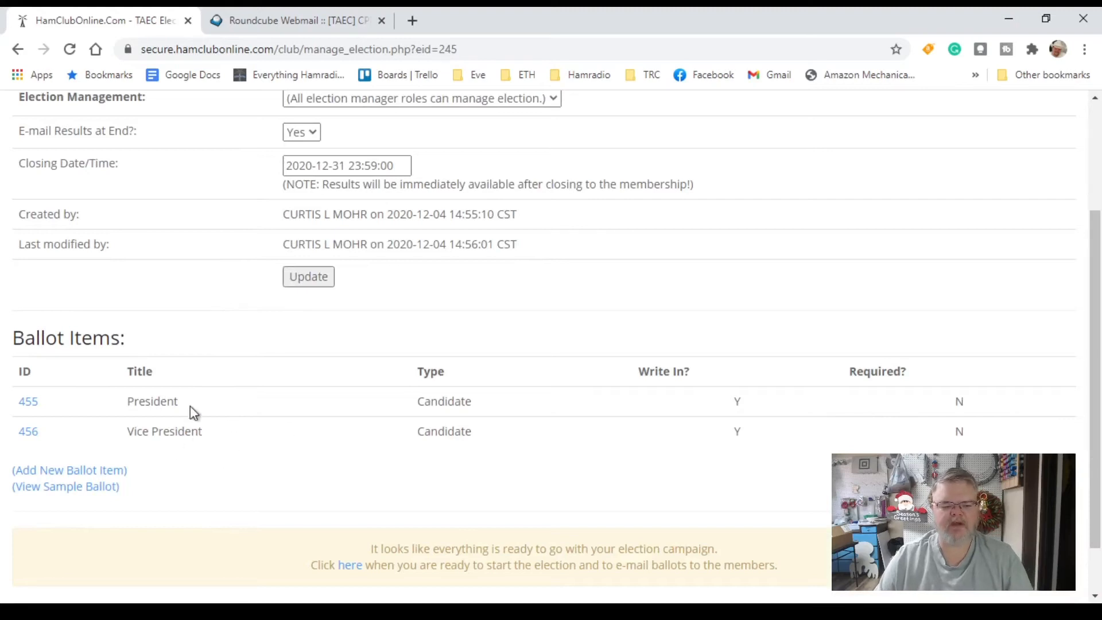
Add a ballot item 'Changes to Officer Terms' detailing a change from two years to one year
click(61, 472)
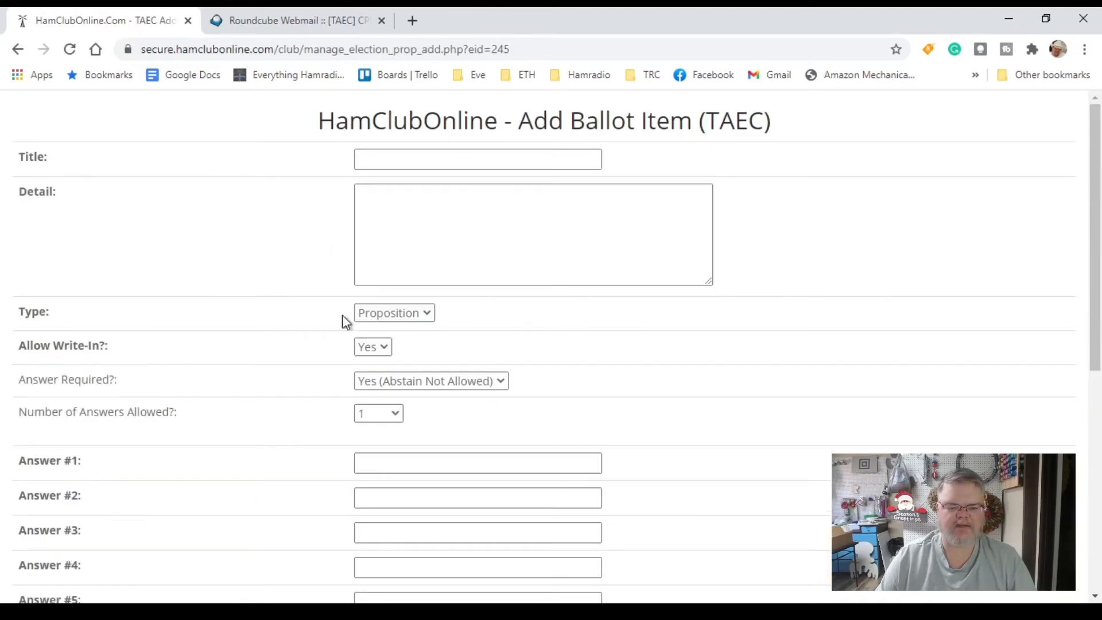
click(417, 156)
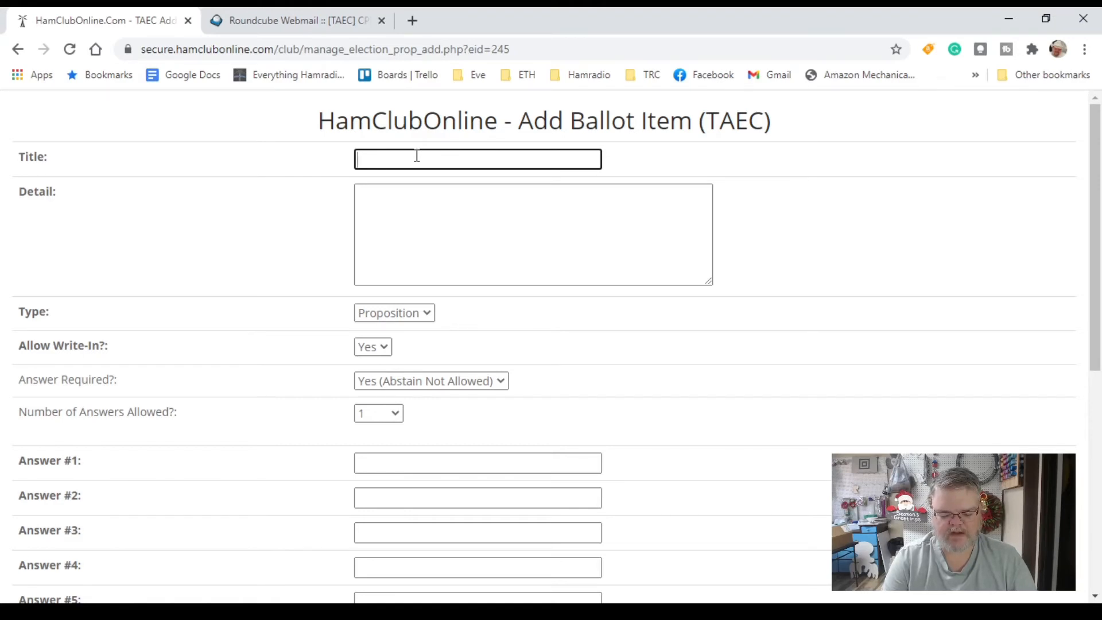
text(Changes to)
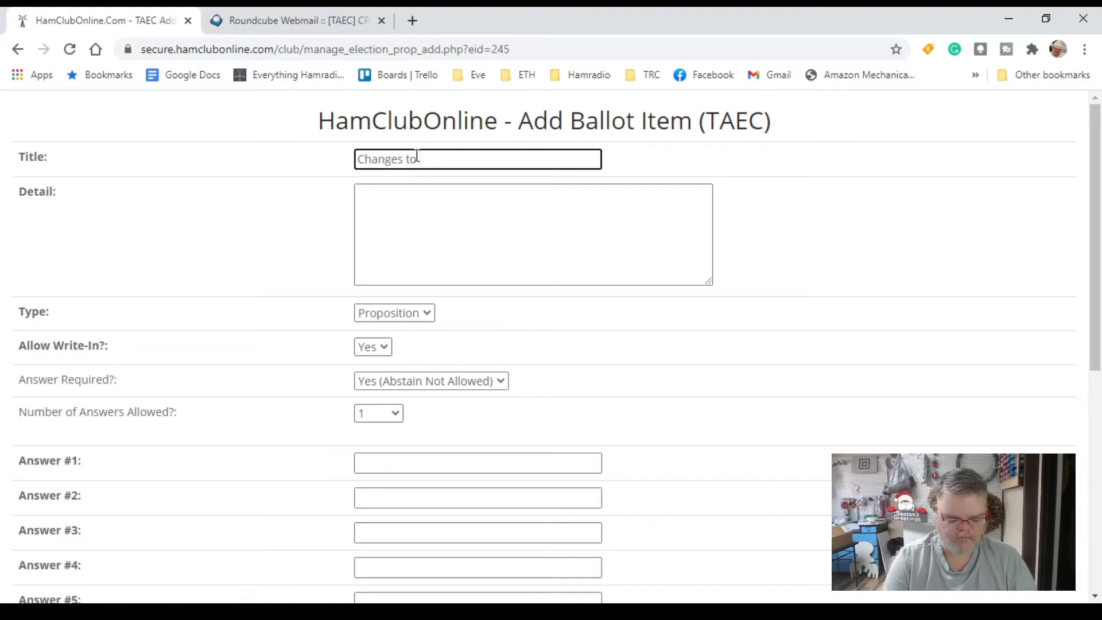
text(Officer Terms)
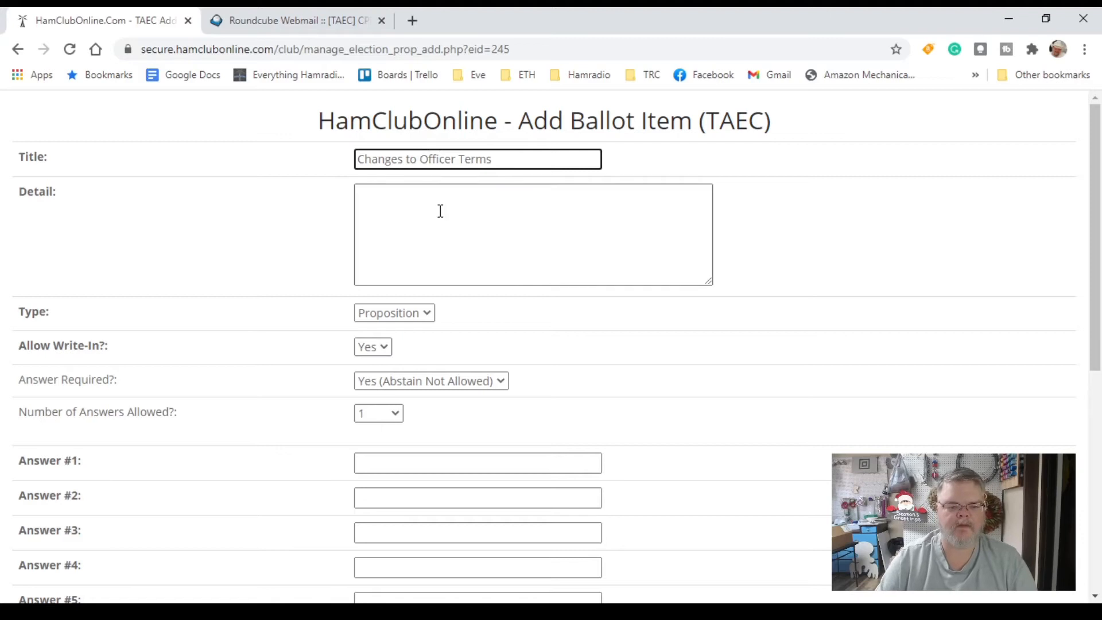
click(467, 248)
text(V)
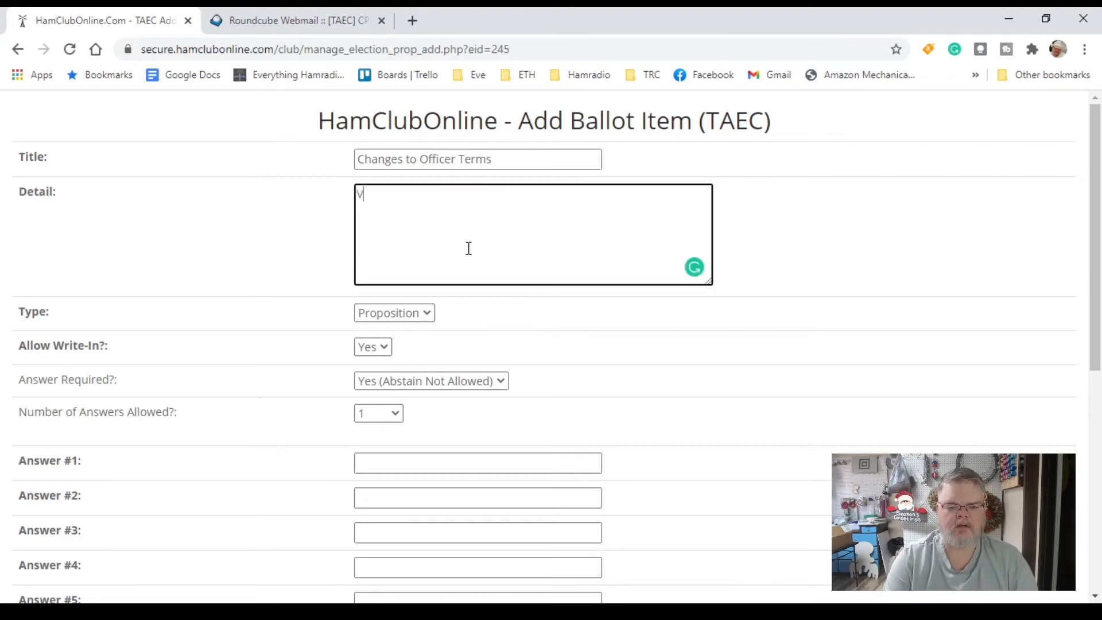
text(oting to change th)
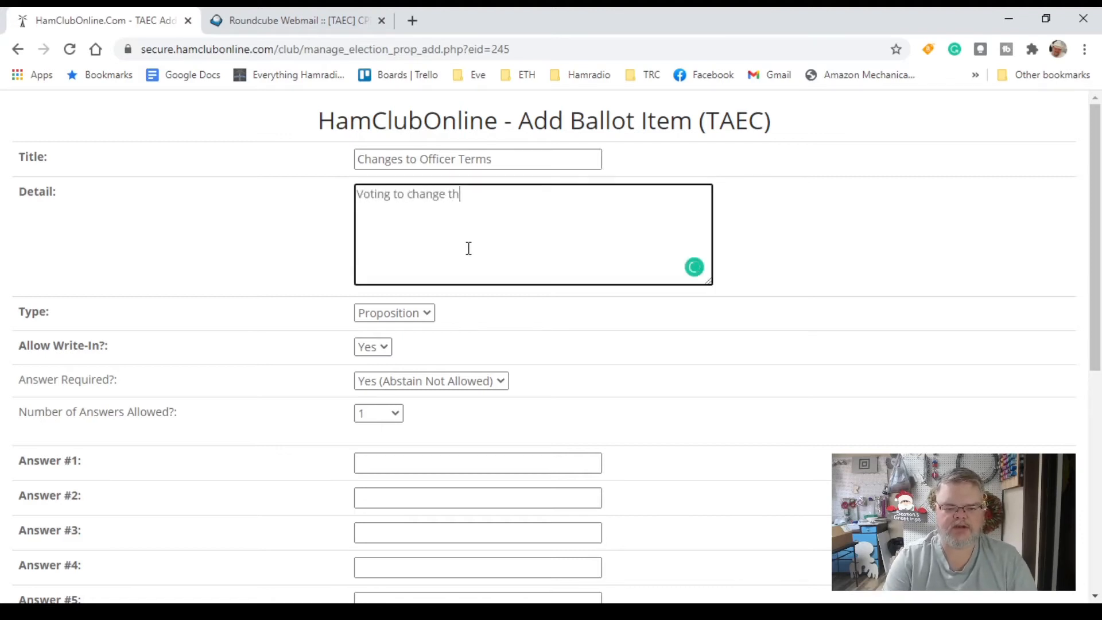
text(e term of officer)
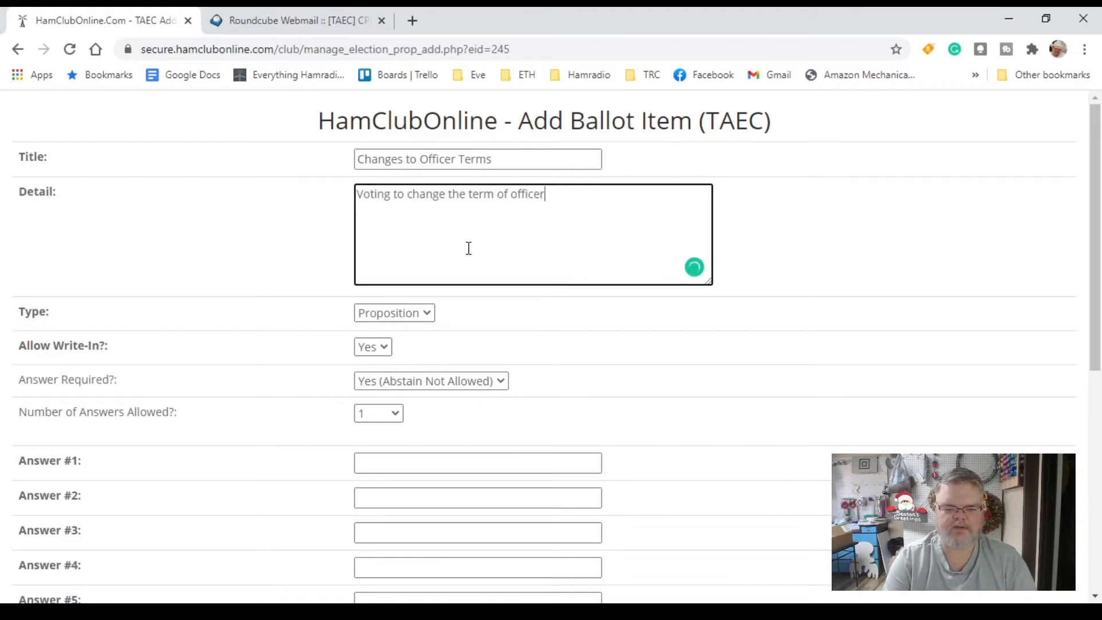
text(s from 2)
key(BackSpace)
text(t)
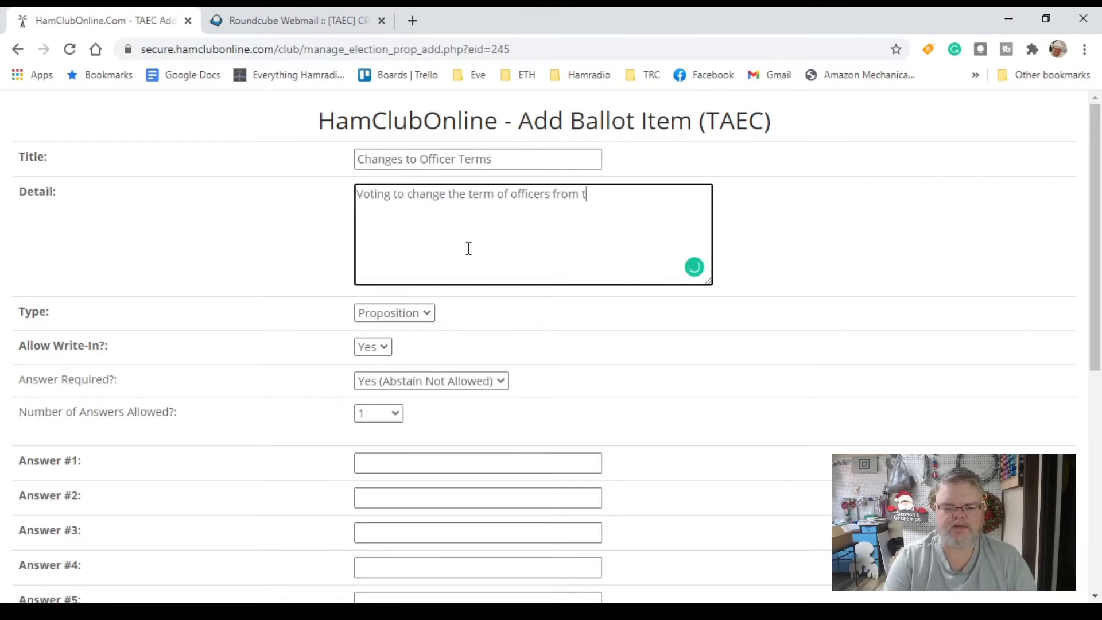
text(wo years)
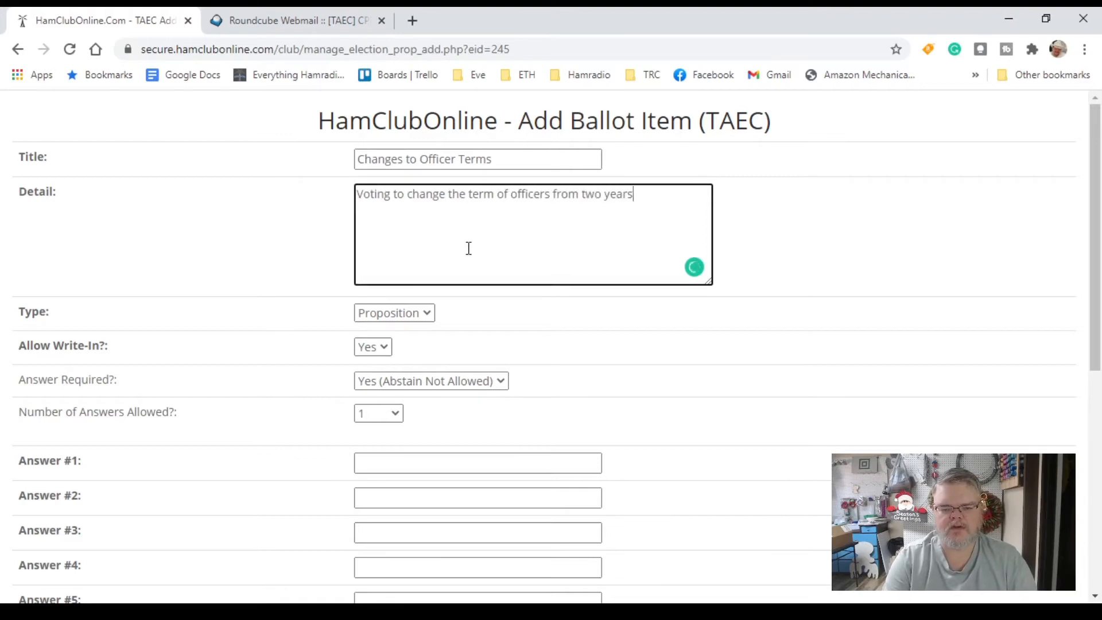
text( to one yea)
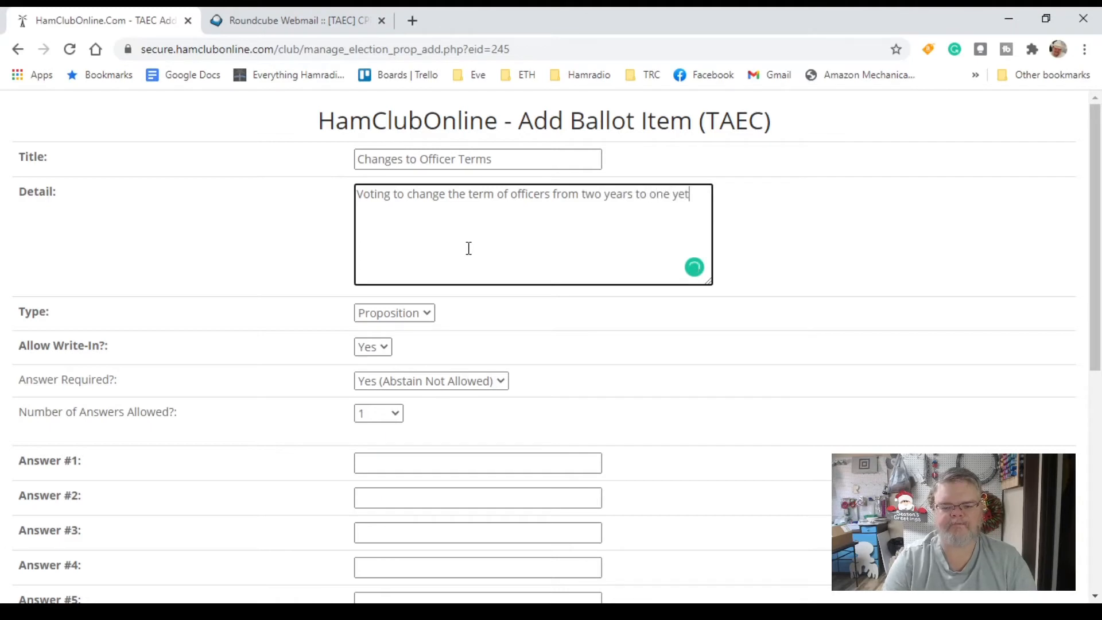
text(r)
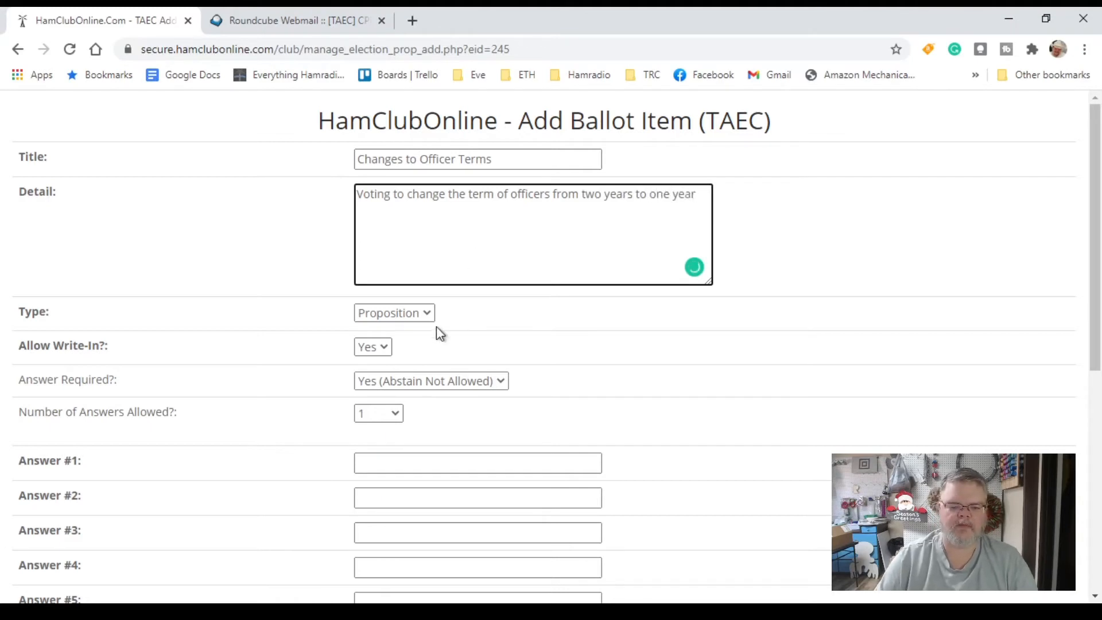
Keep the type as Proposition and set Allow Write-In to No
click(420, 333)
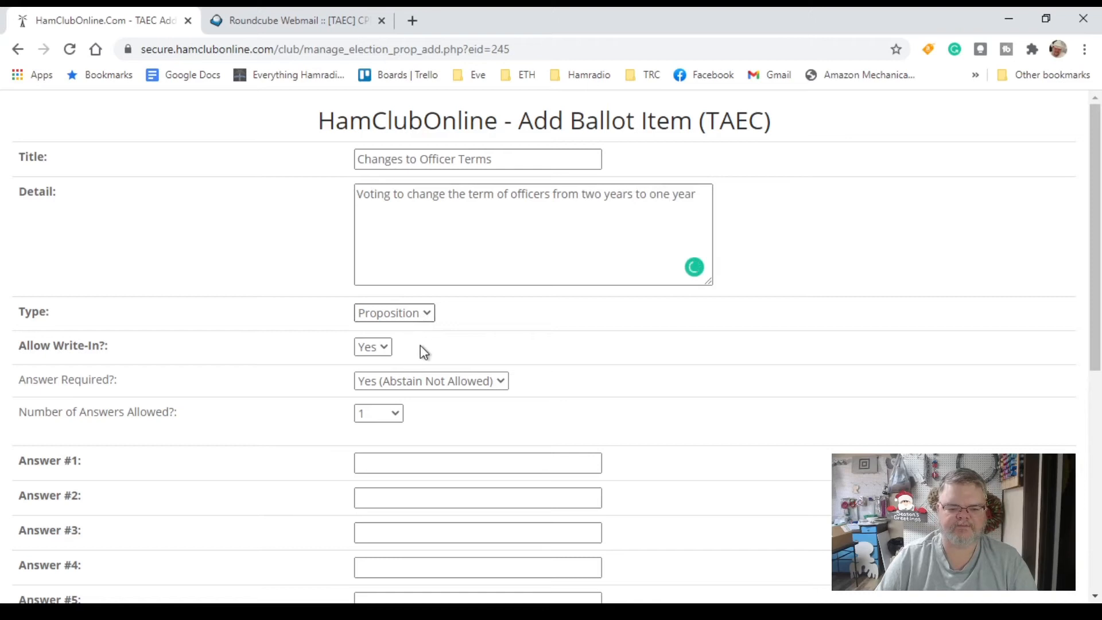
click(420, 344)
click(384, 356)
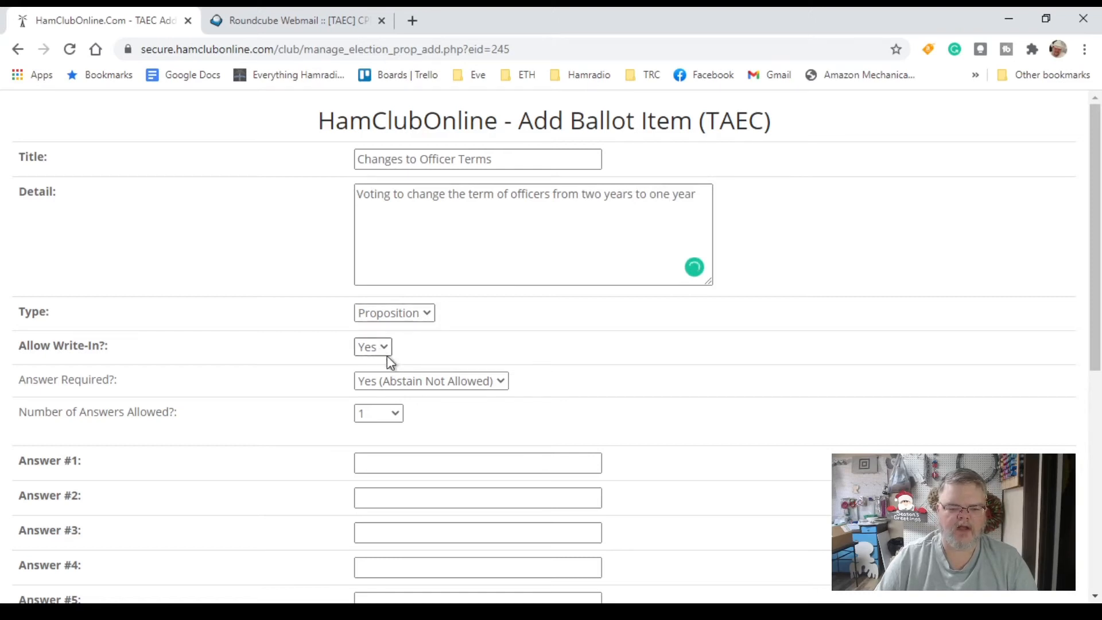
click(385, 364)
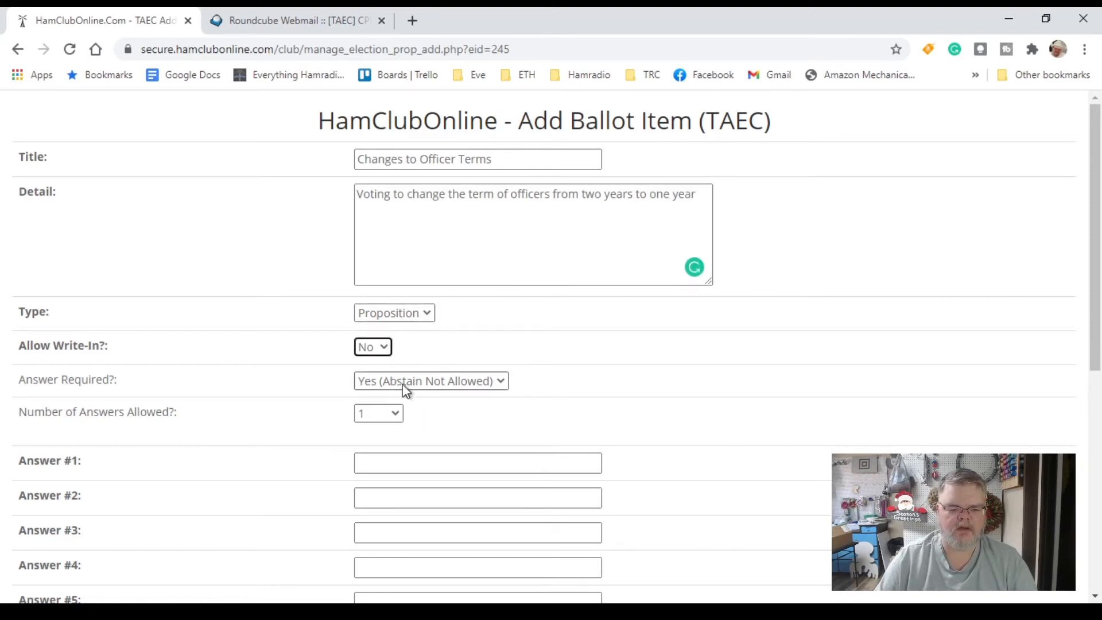
Enter answers 'Yes' and 'No' and add the Officer Terms item
click(432, 458)
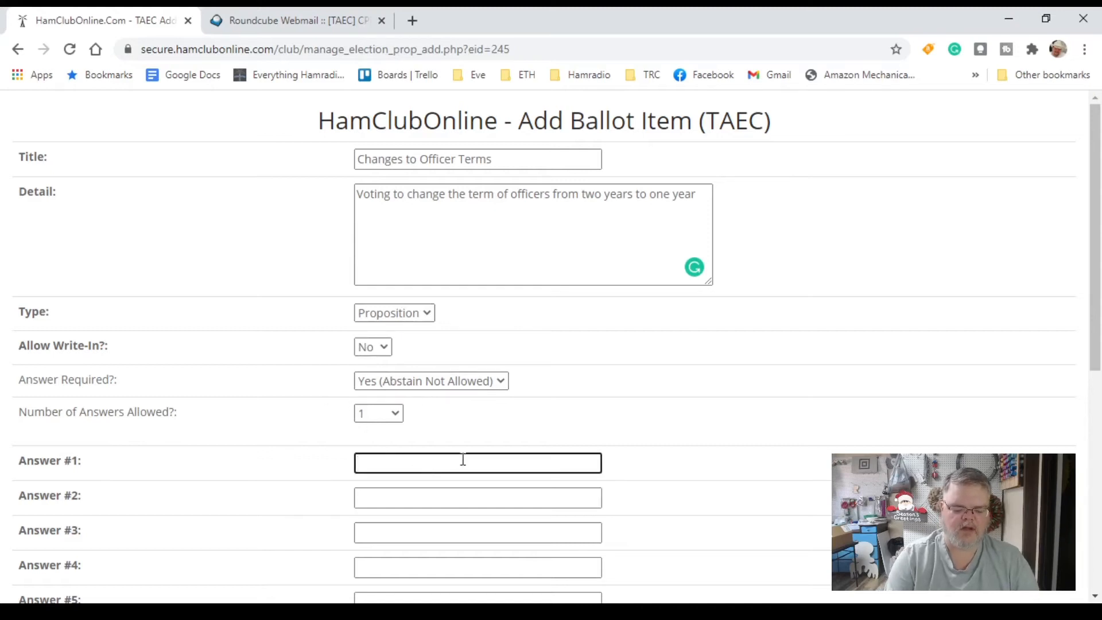
text(Yes)
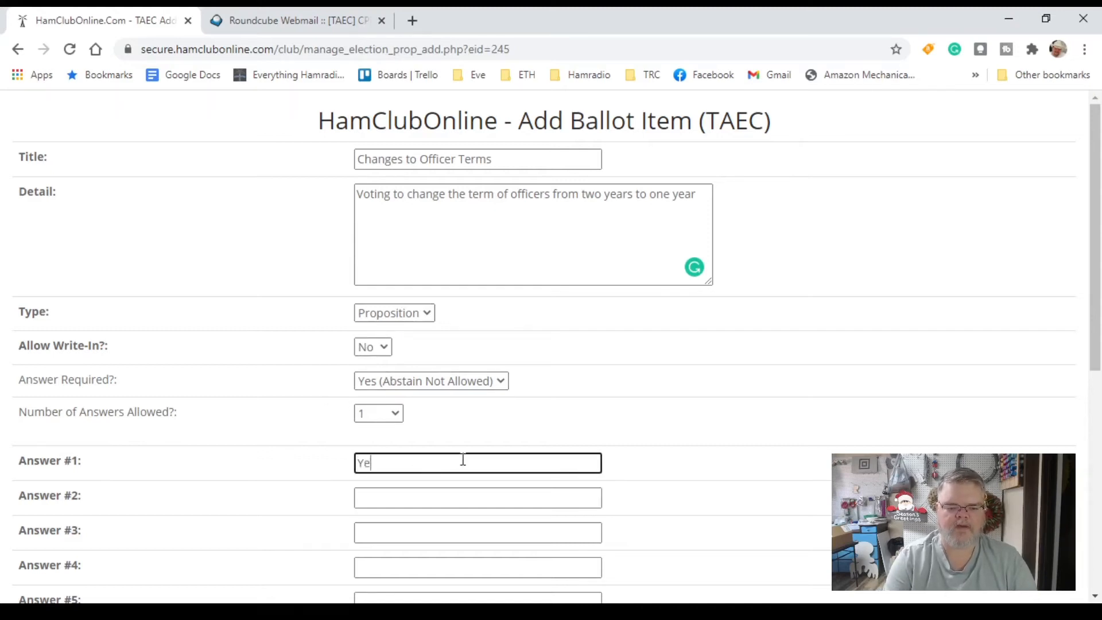
key(Tab)
text(Non)
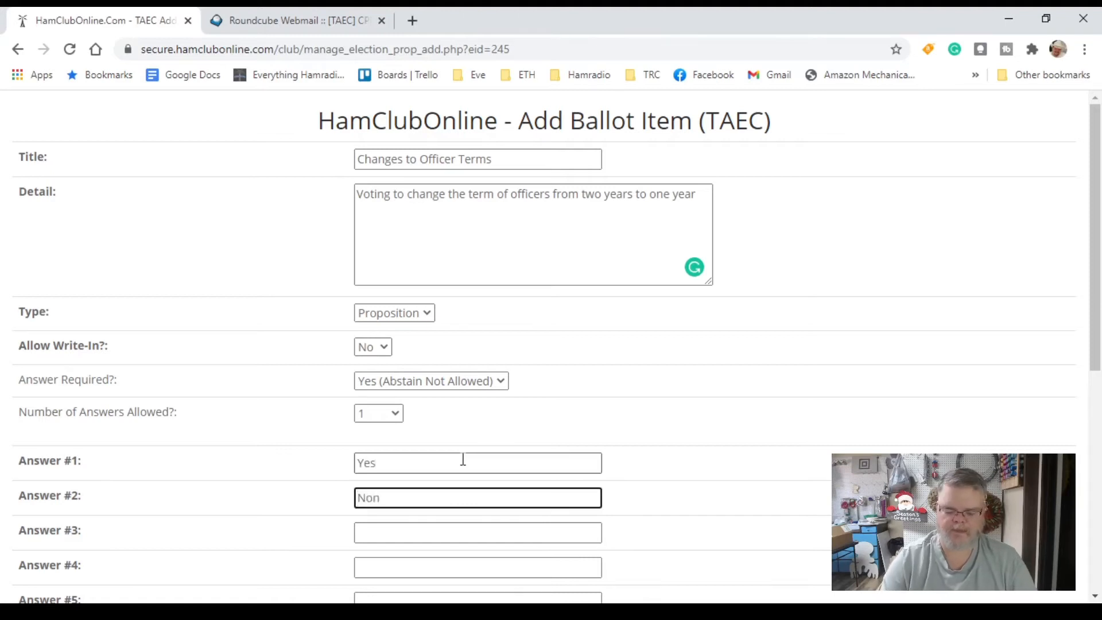
key(BackSpace)
scroll(500, 476, down, 5)
scroll(501, 482, down, 2)
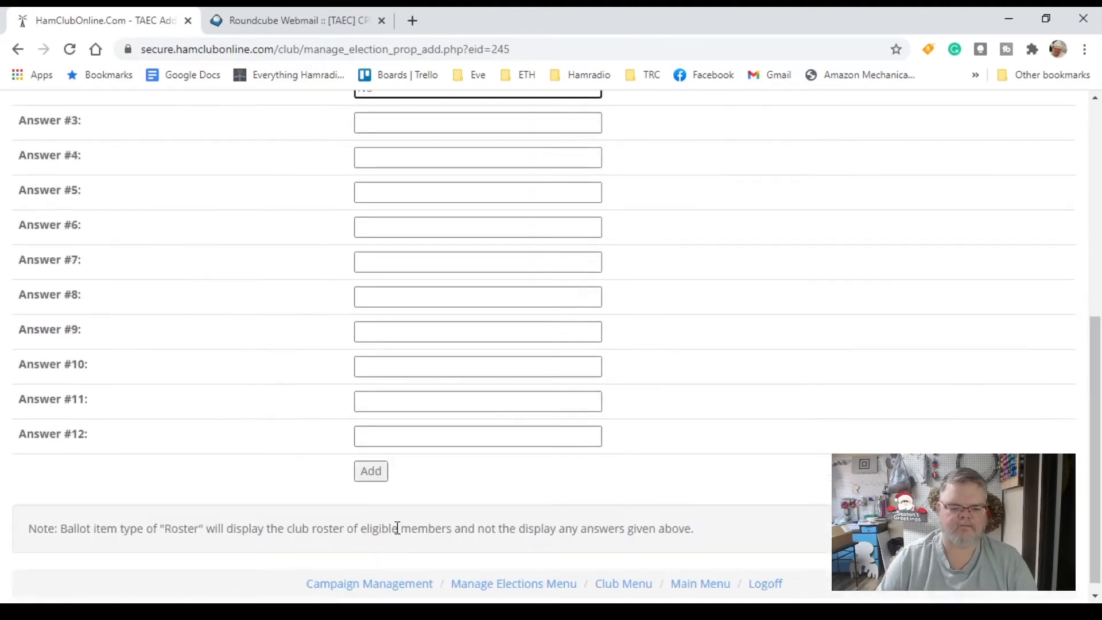
click(372, 461)
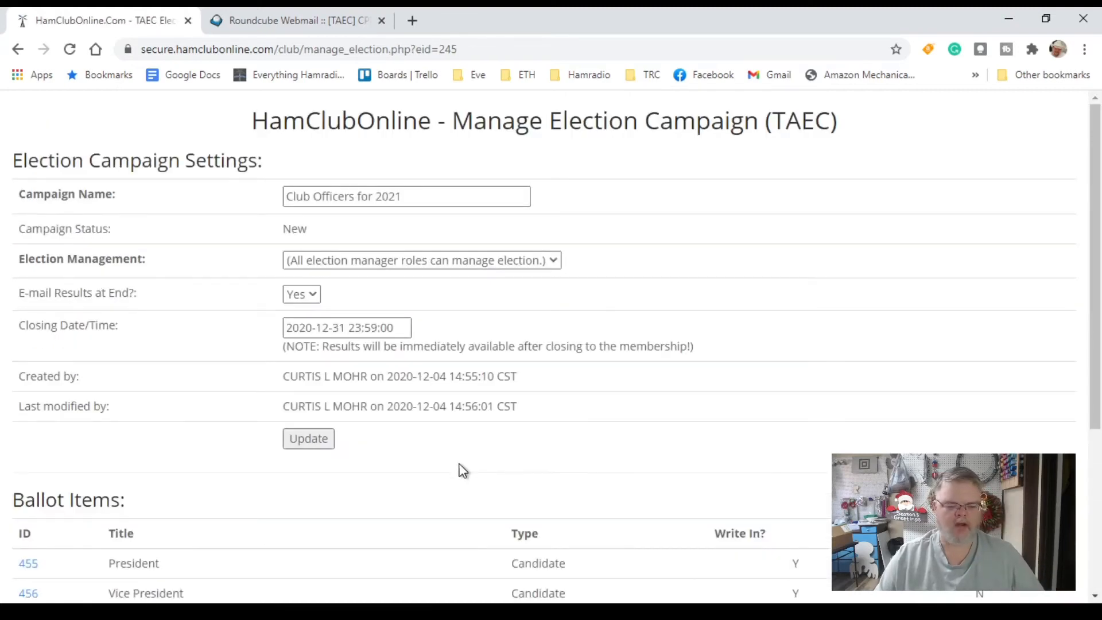
Scroll the Club Officers for 2021 campaign page down toward its Ballot Items list
scroll(460, 466, down, 4)
Create a Roster ballot item titled 'New Member' with a detail naming the prospective member
click(108, 410)
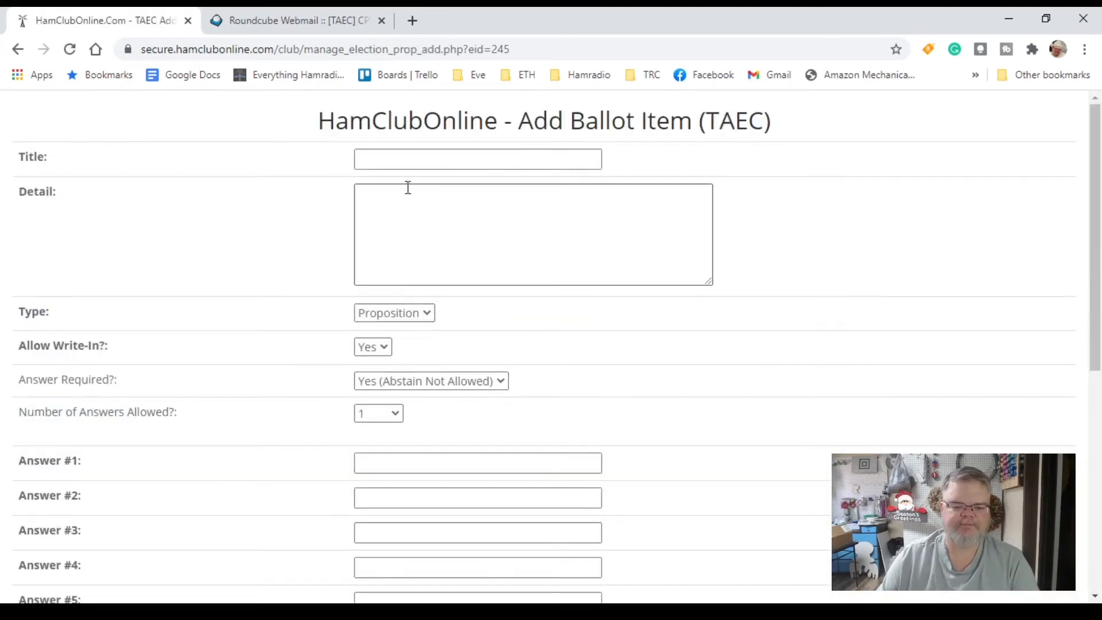
click(395, 363)
click(438, 162)
text(New Member)
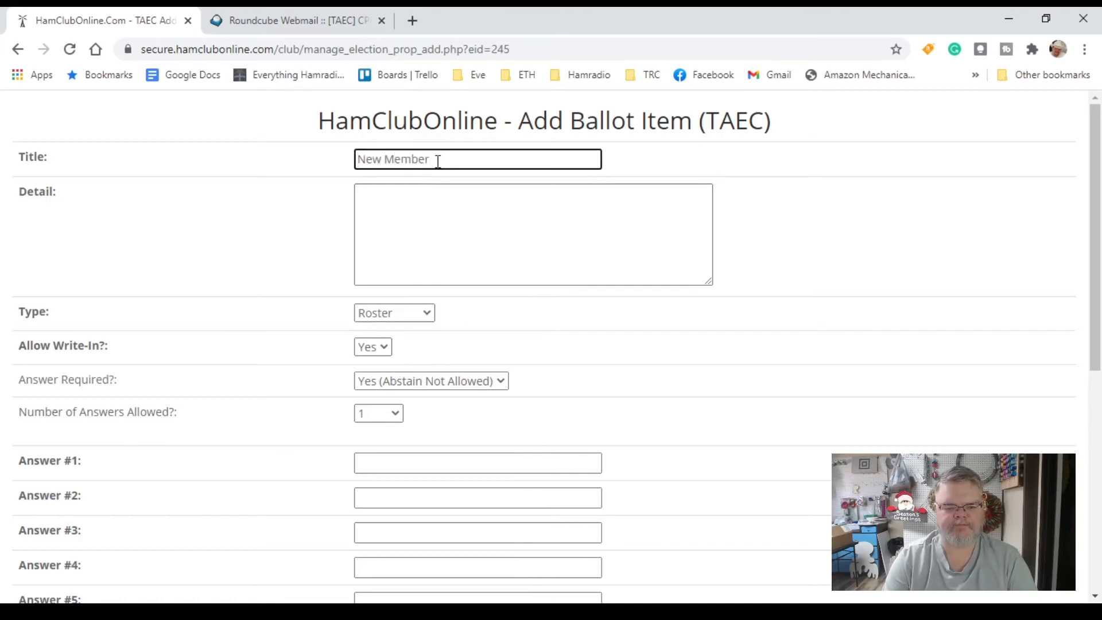
key(Tab)
text(V)
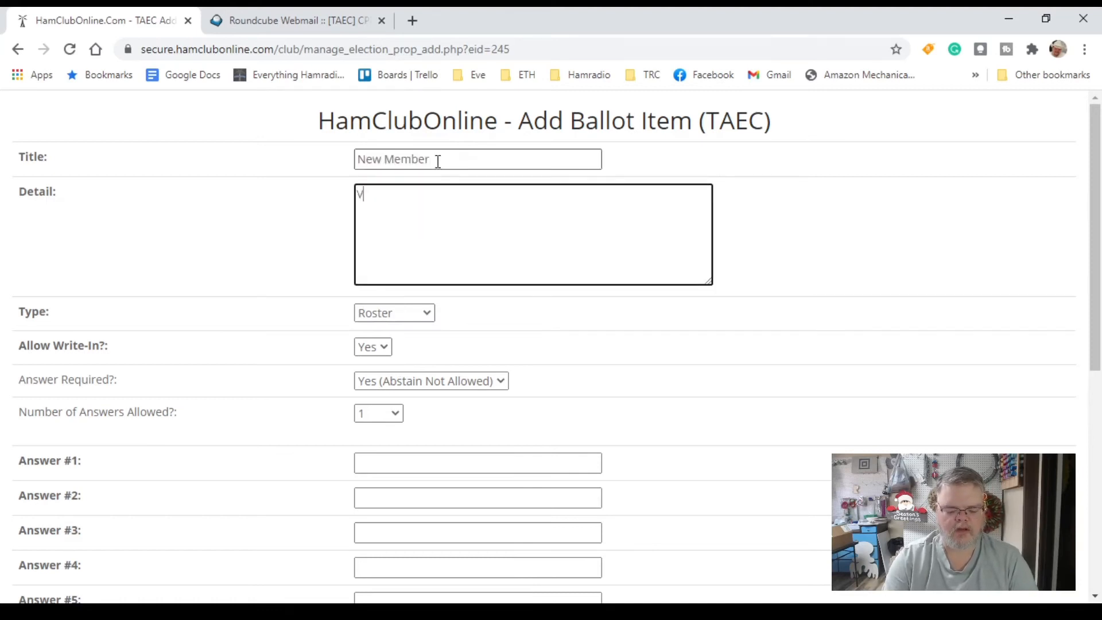
text(oting on New member,)
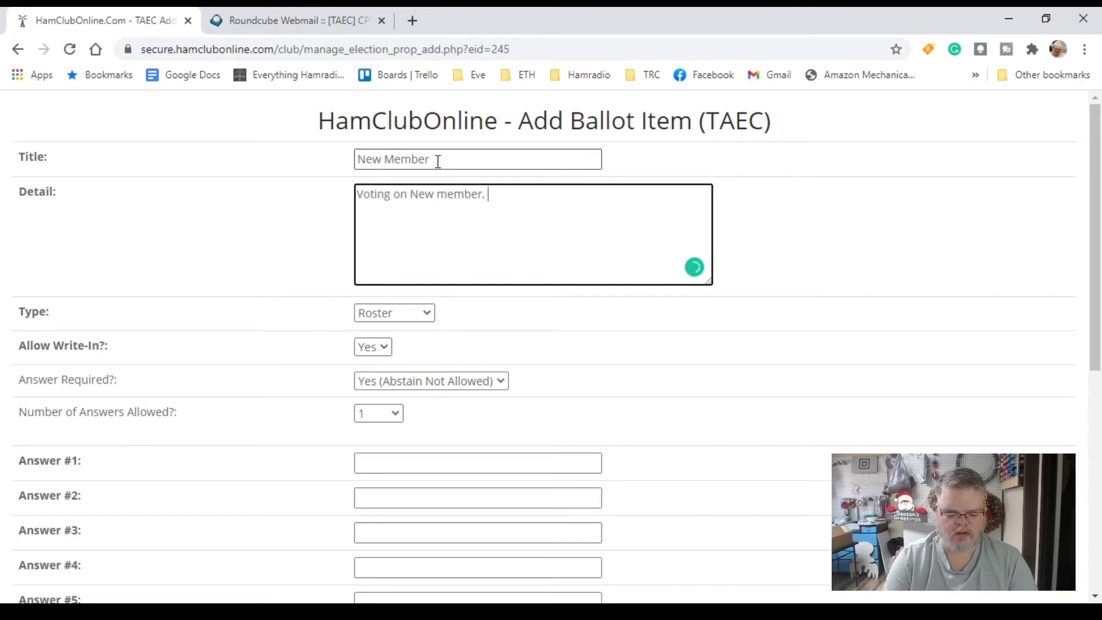
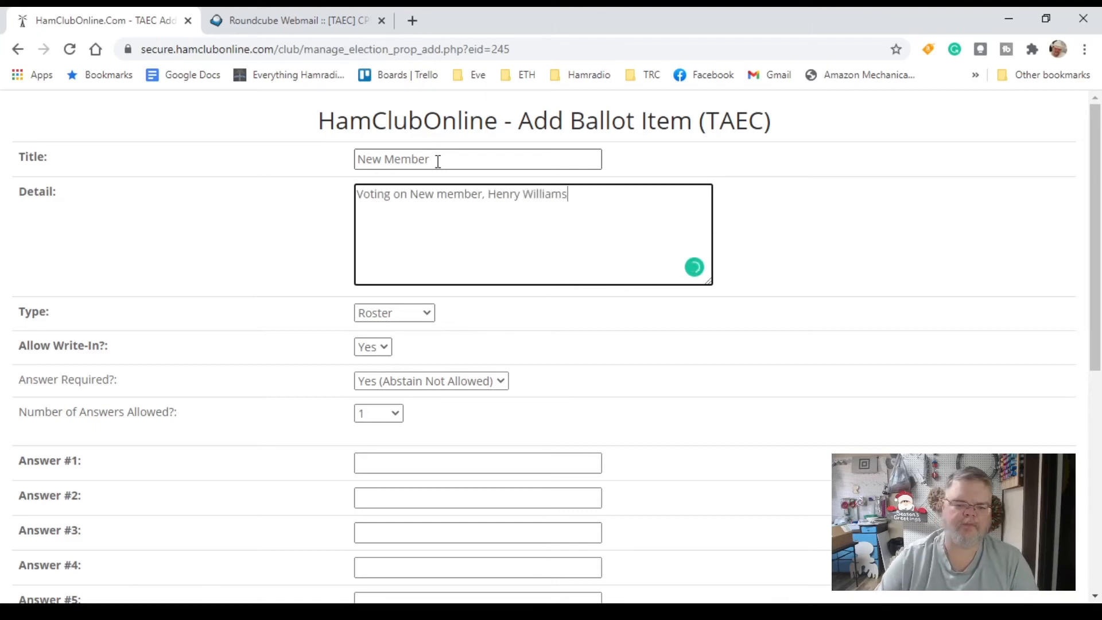
Disallow write-ins, give the item answers Approve and Deny, and add it to the ballot
click(388, 348)
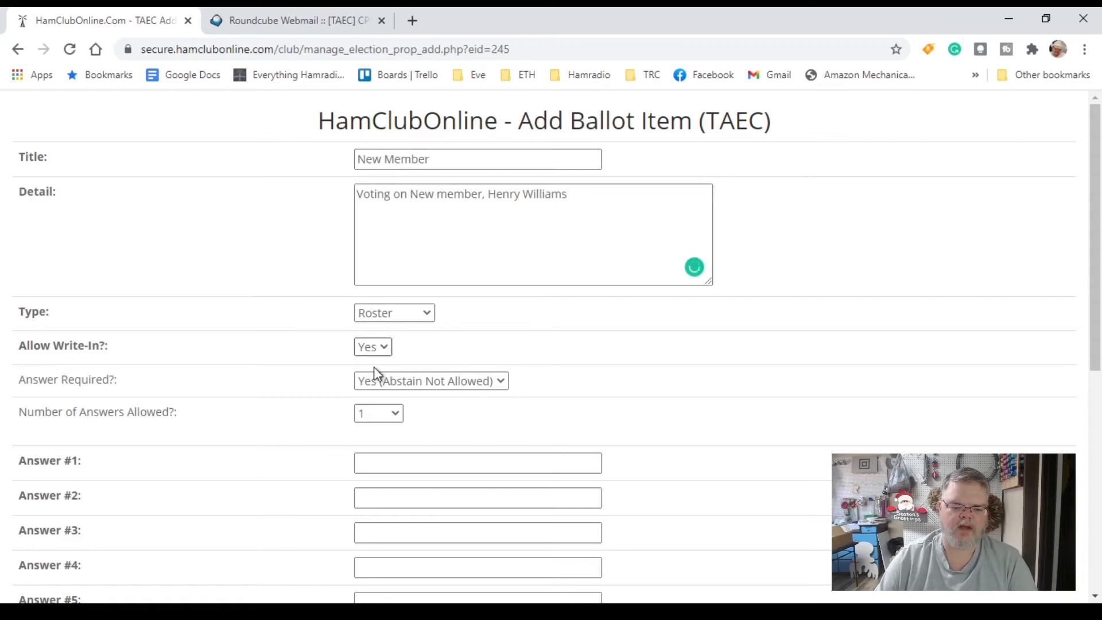
click(373, 367)
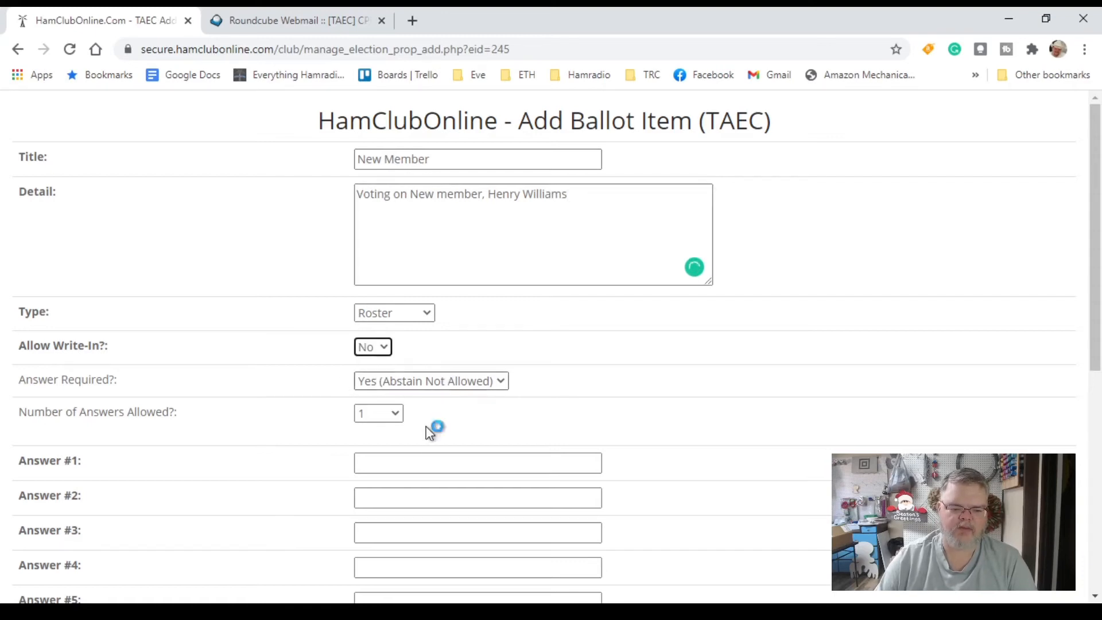
click(468, 456)
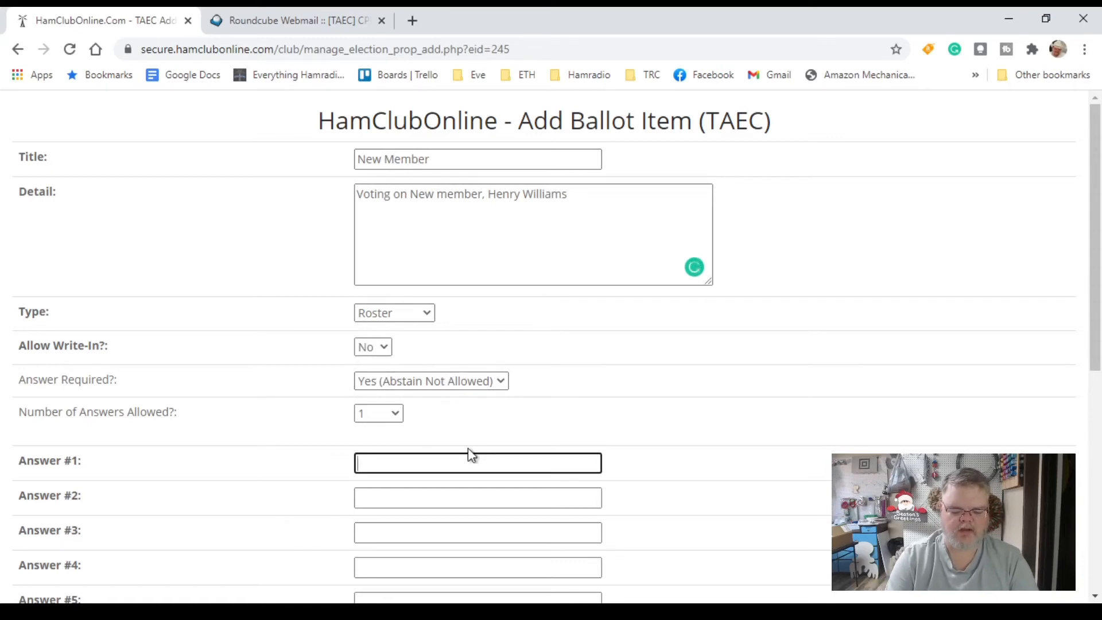
text(Approve)
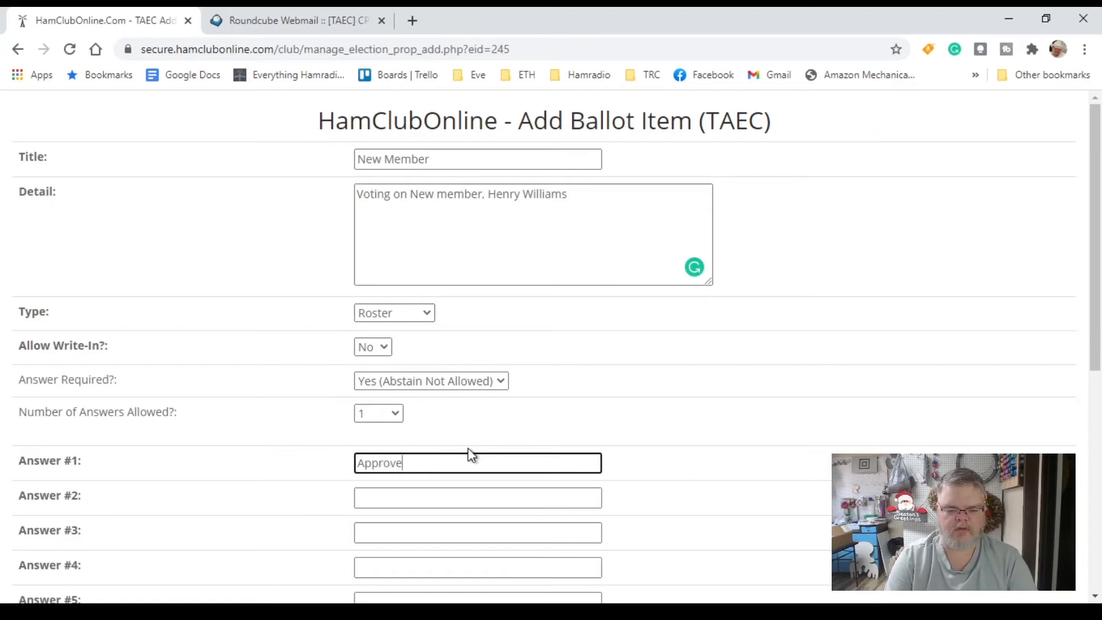
key(Tab)
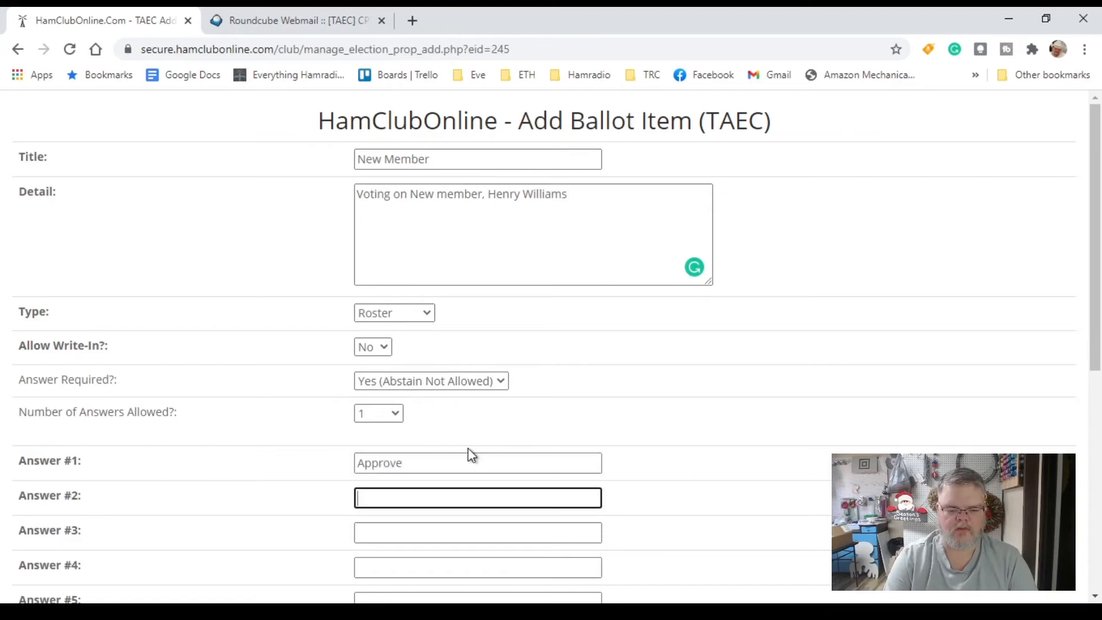
text(Deni)
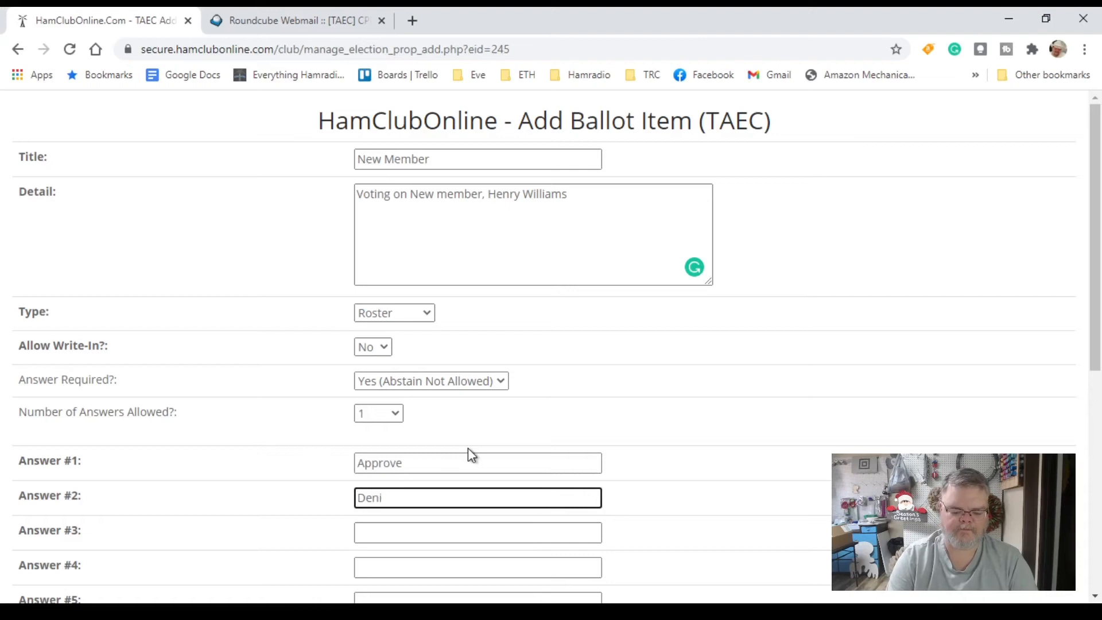
key(BackSpace)
text(y)
scroll(491, 454, down, 5)
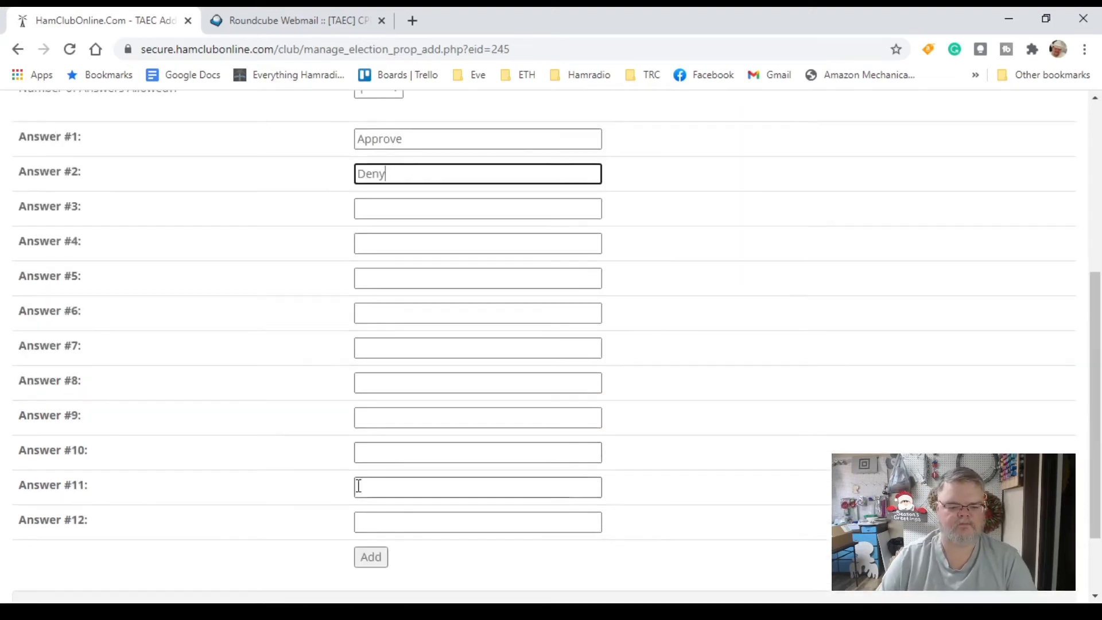
click(367, 560)
Review ballot items 455–458 and save the Club Officers for 2021 campaign settings with Update
scroll(412, 508, down, 2)
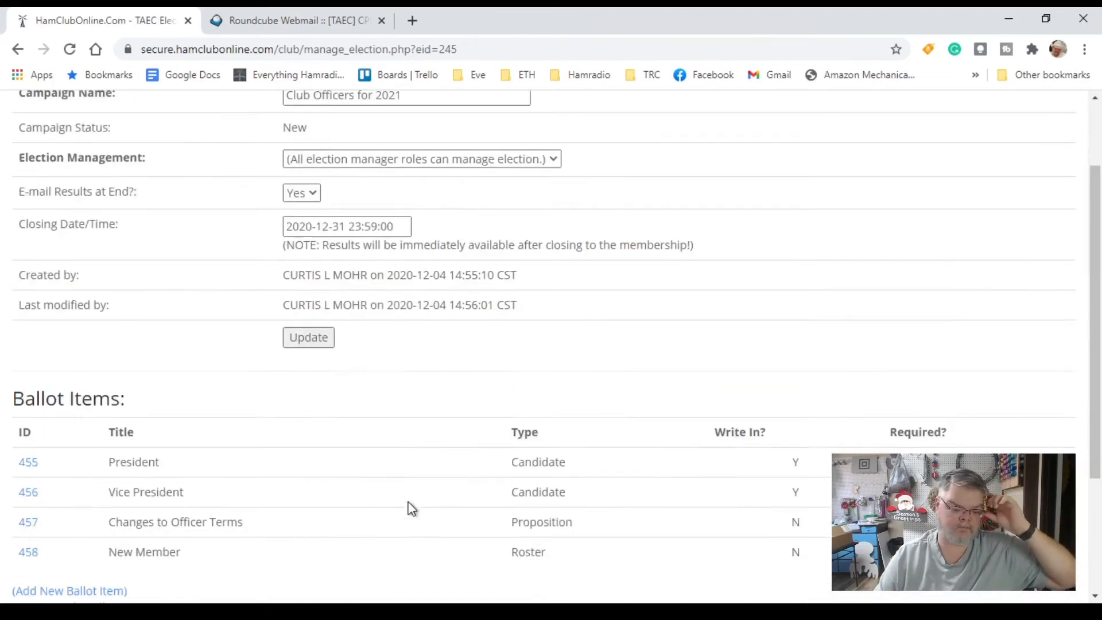
scroll(411, 508, down, 3)
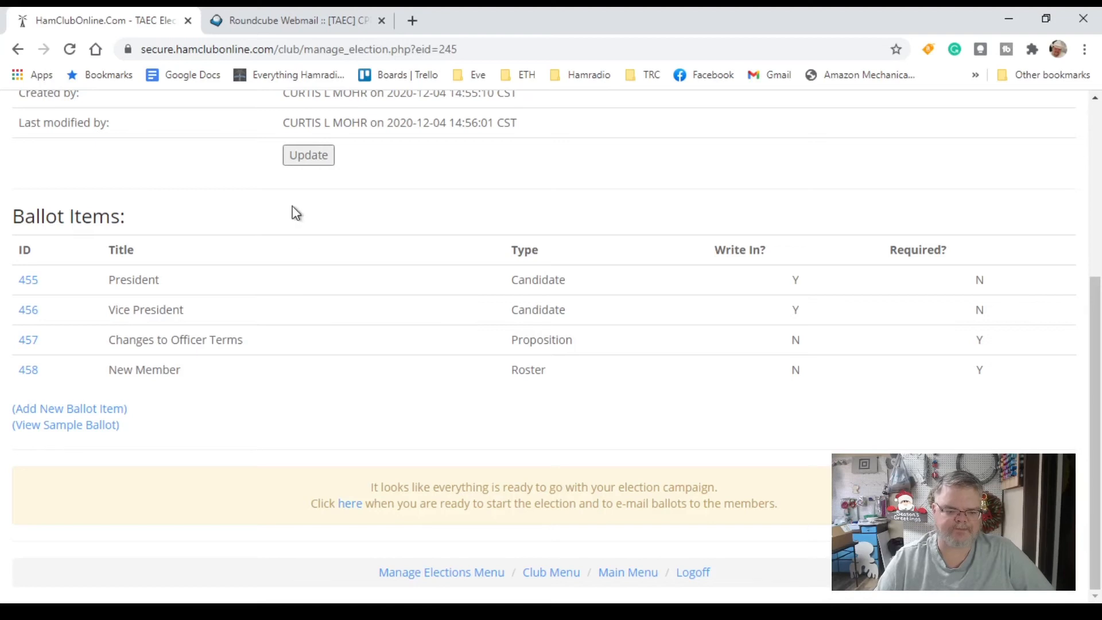
click(308, 164)
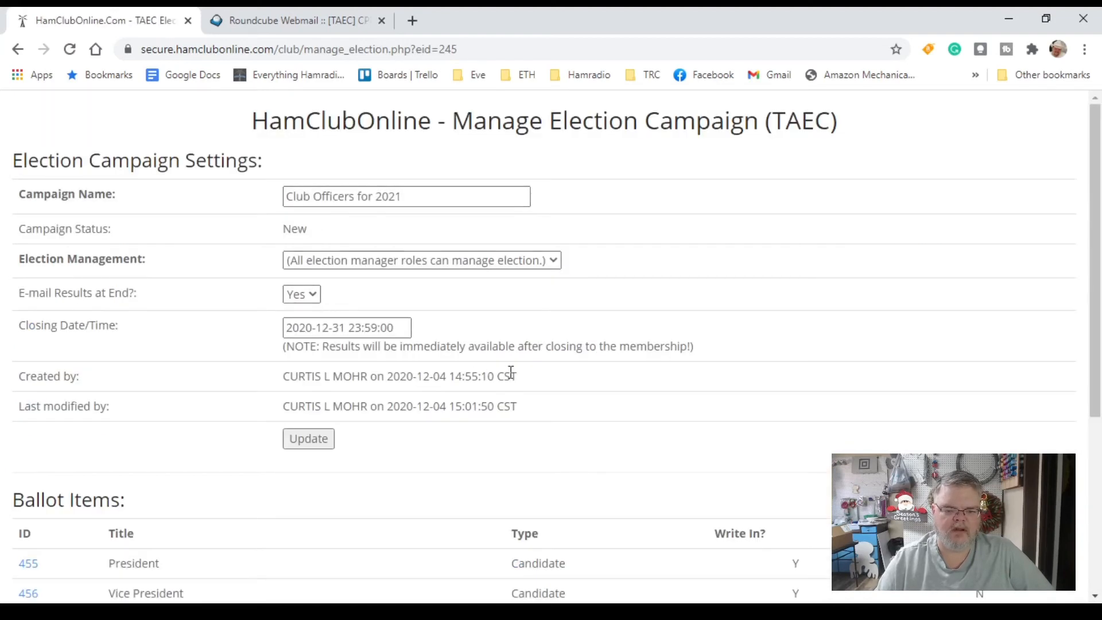
scroll(510, 372, down, 5)
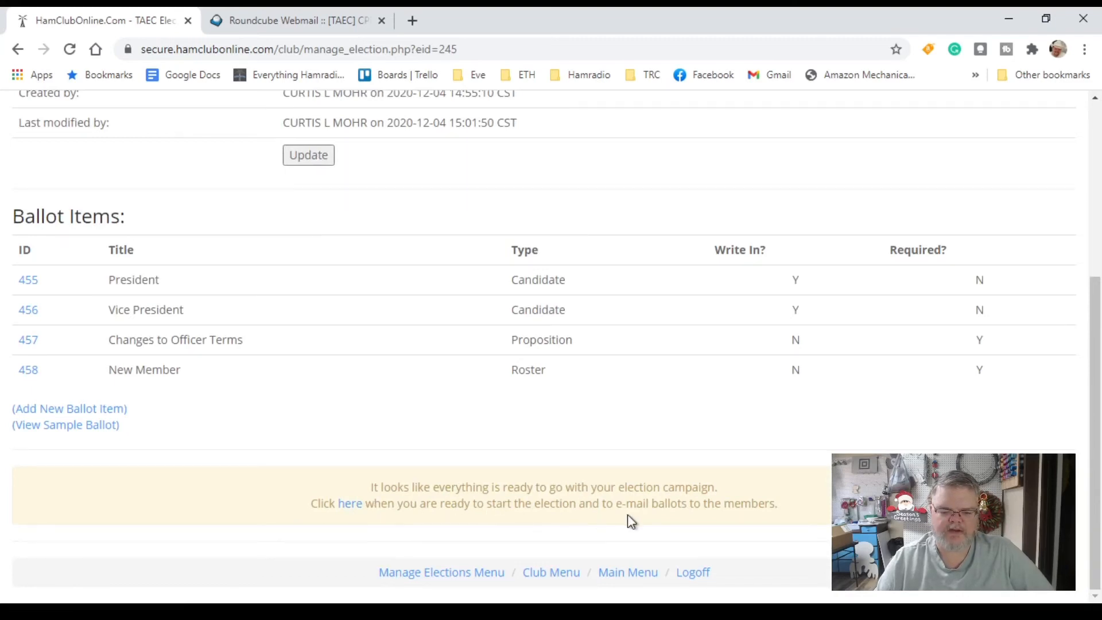
scroll(493, 516, up, 5)
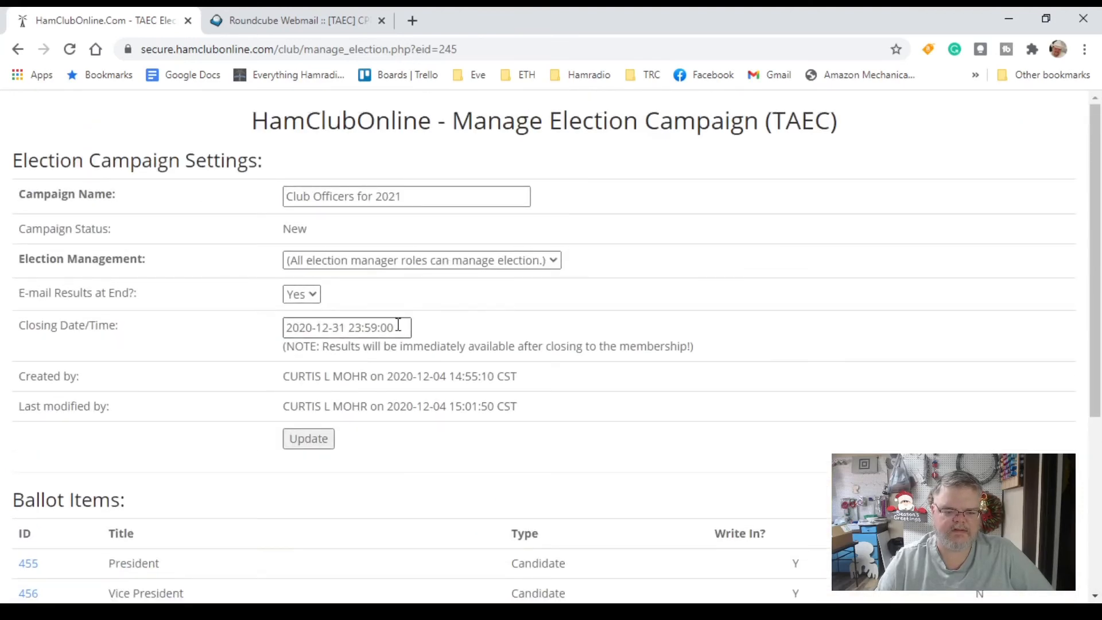
drag(402, 328, 251, 339)
text(2)
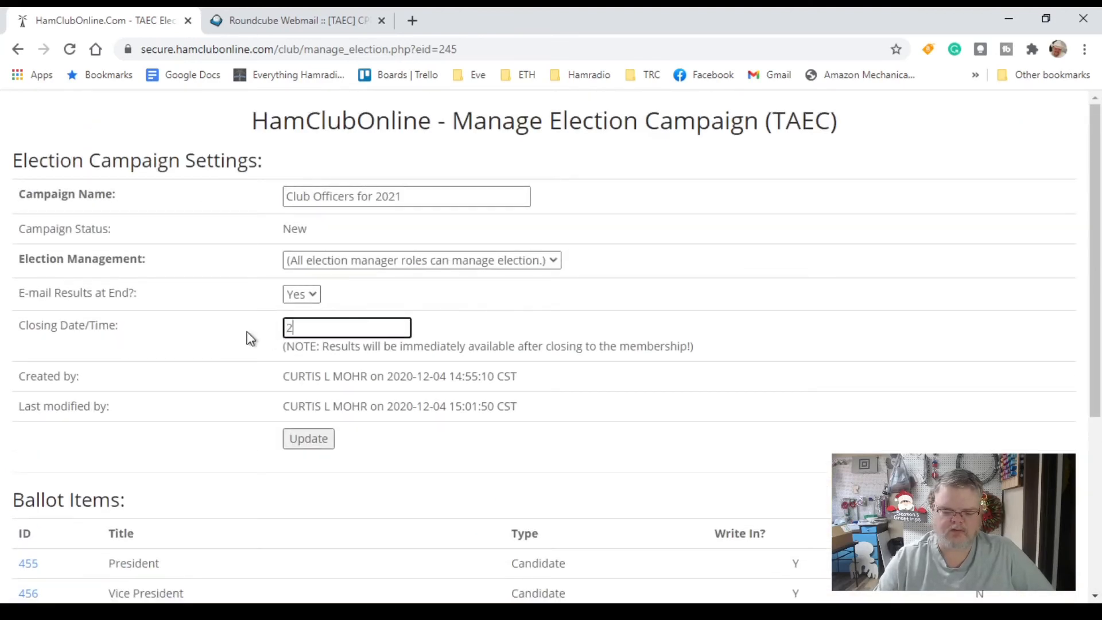
text(020-)
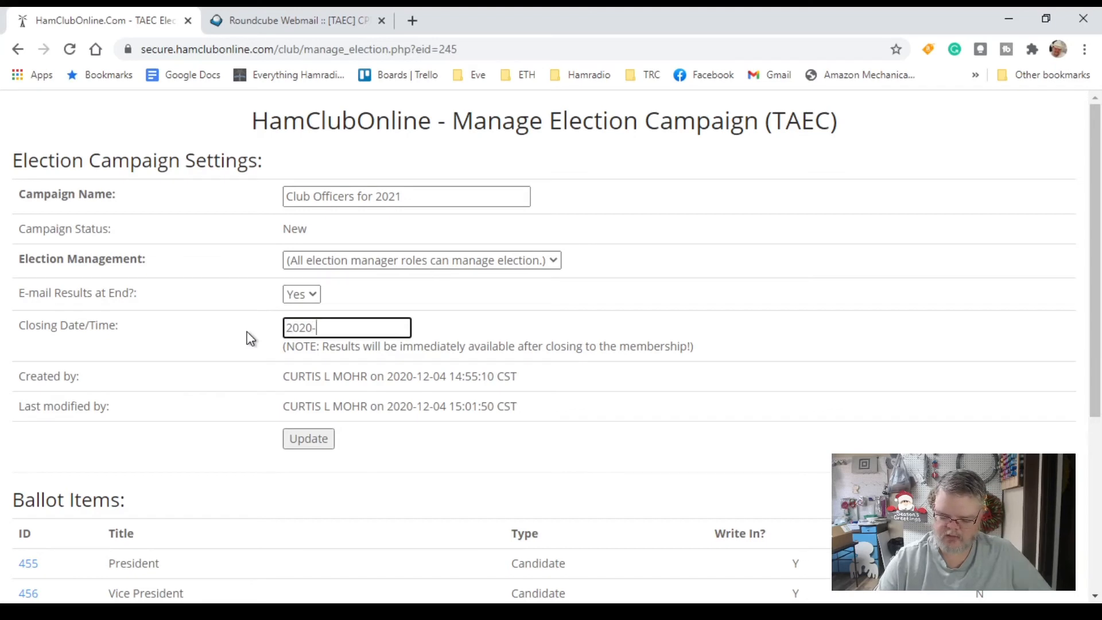
text(12-04)
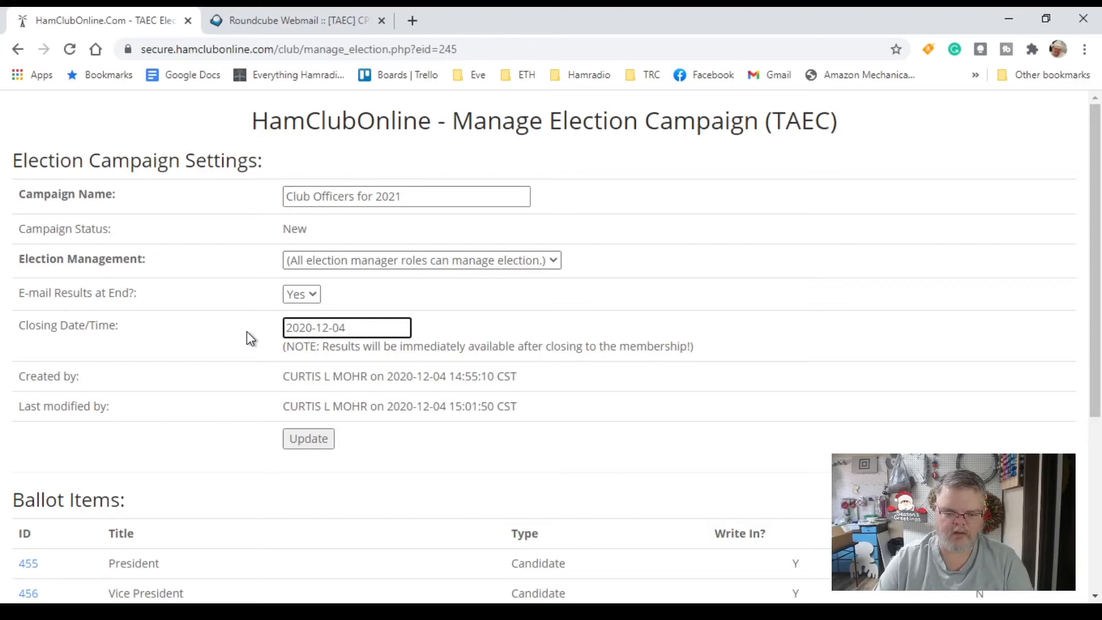
text( 1)
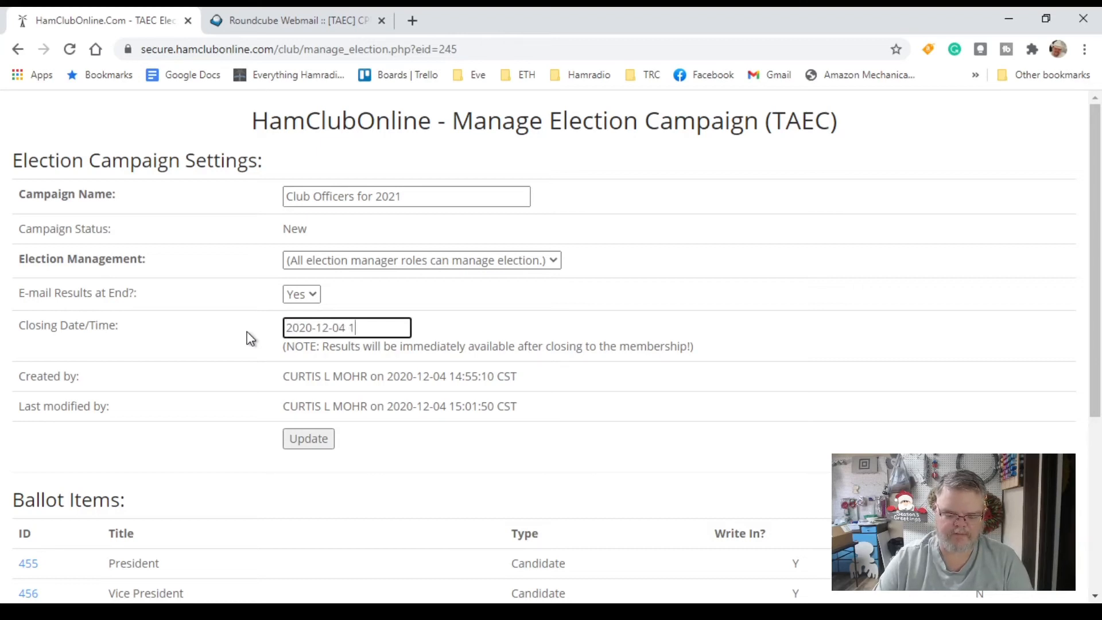
text(5:)
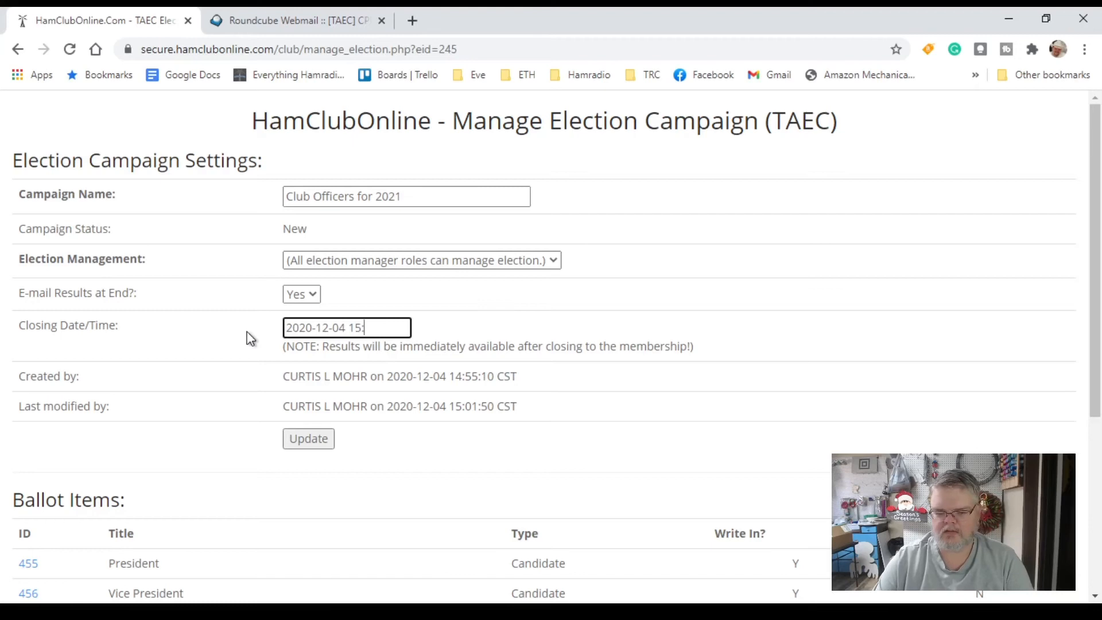
text(05)
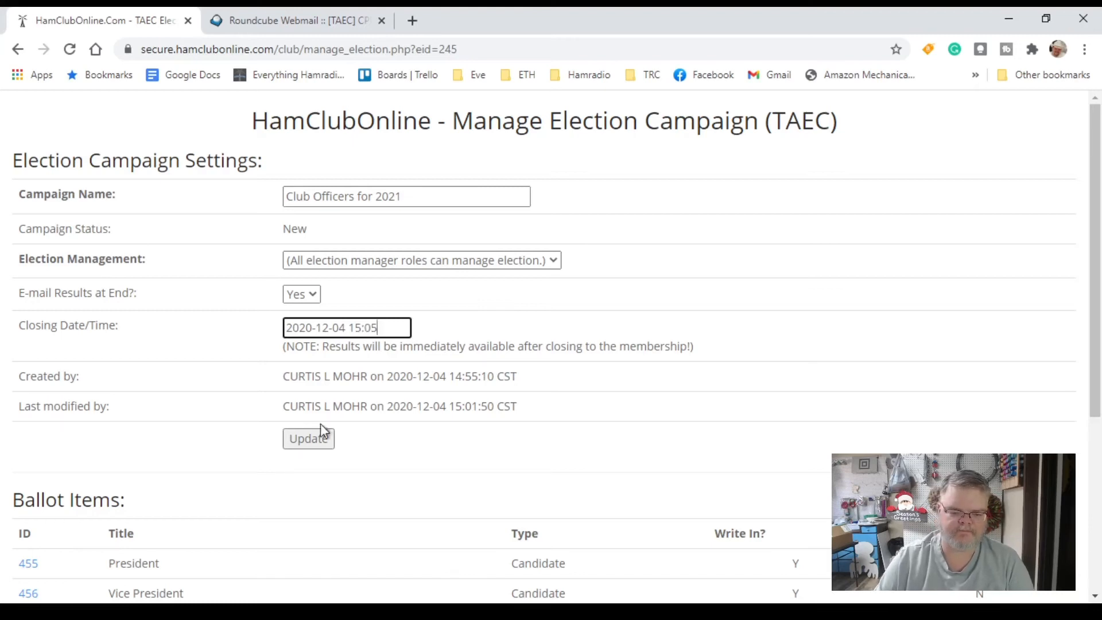
click(310, 440)
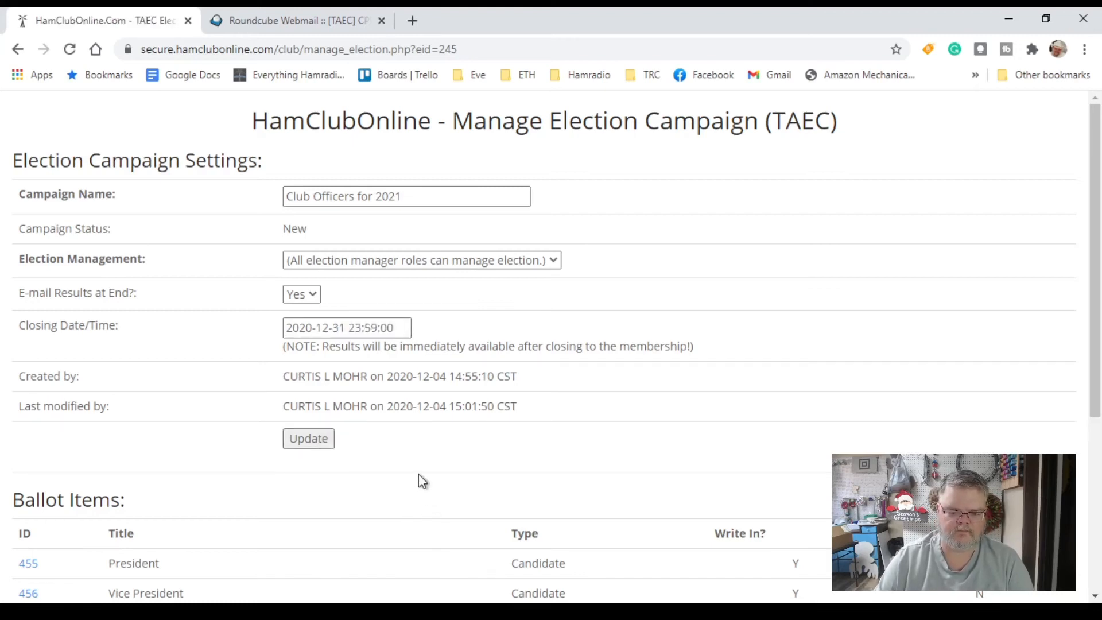
drag(405, 323, 271, 332)
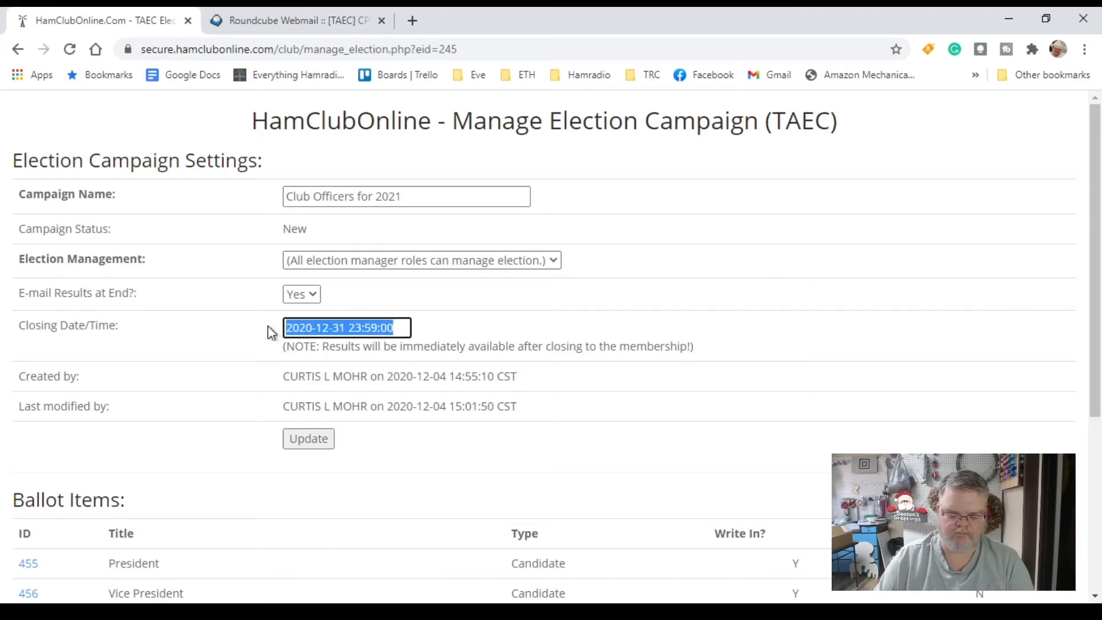
text(2020-)
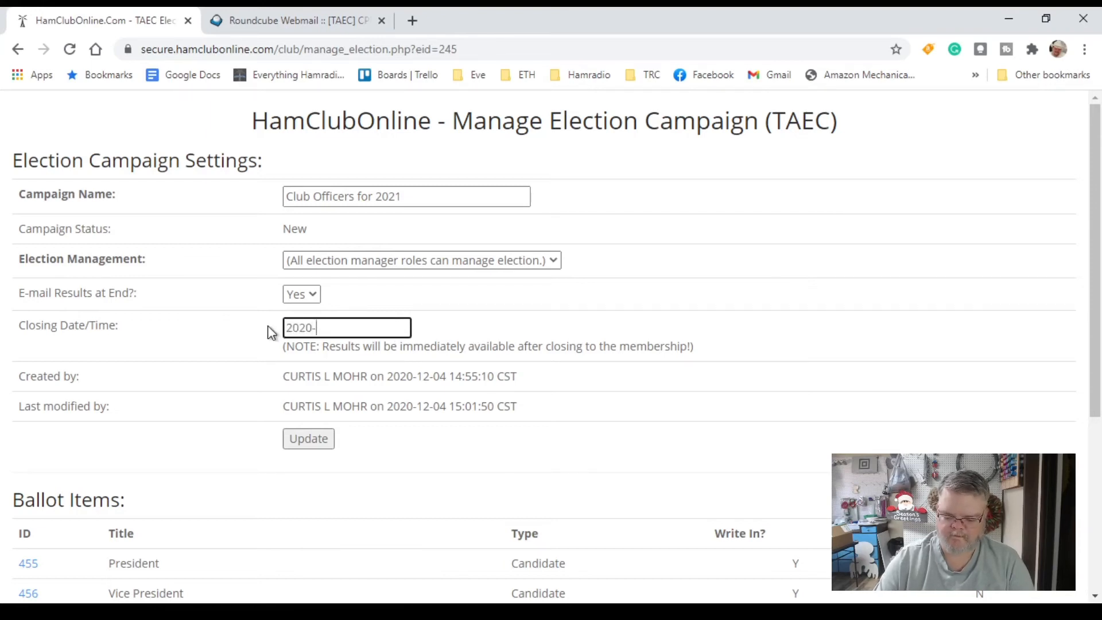
text(12-04)
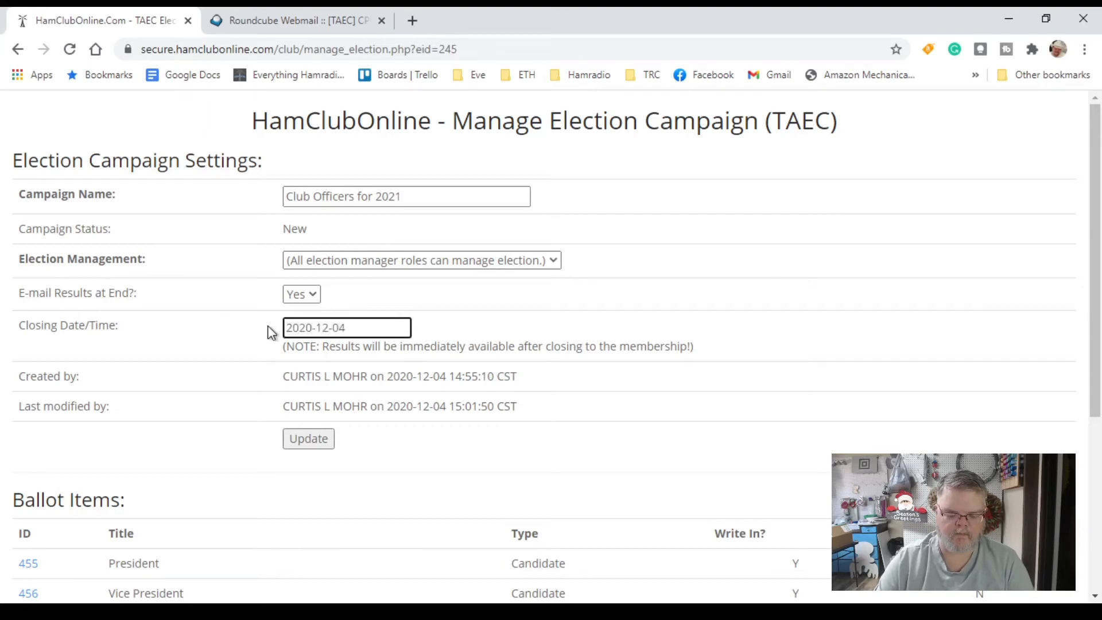
text( 16:00)
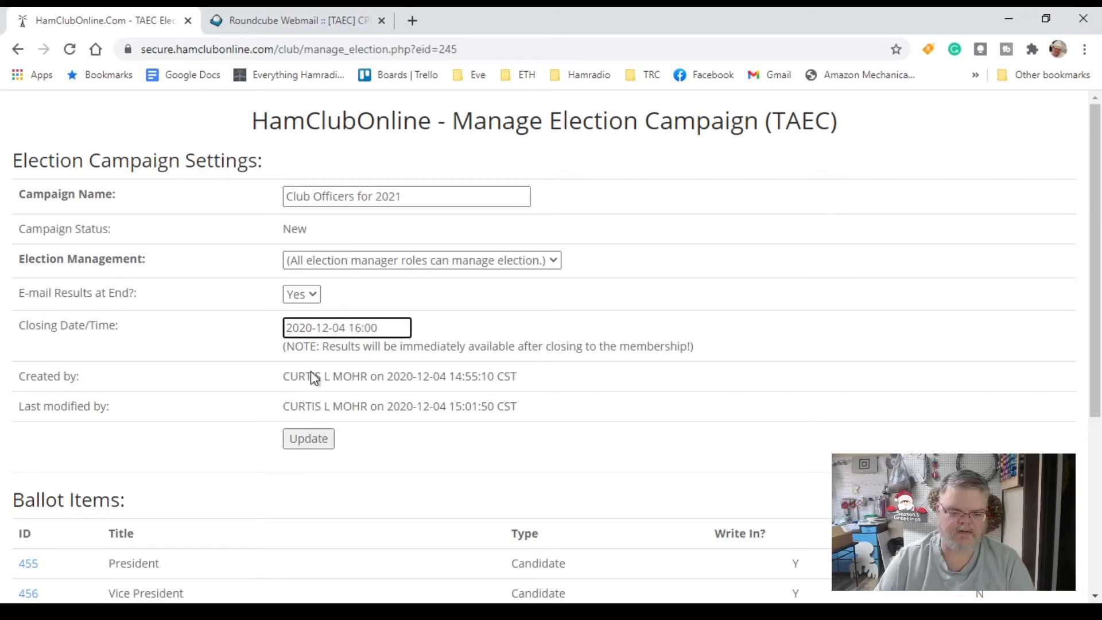
click(322, 443)
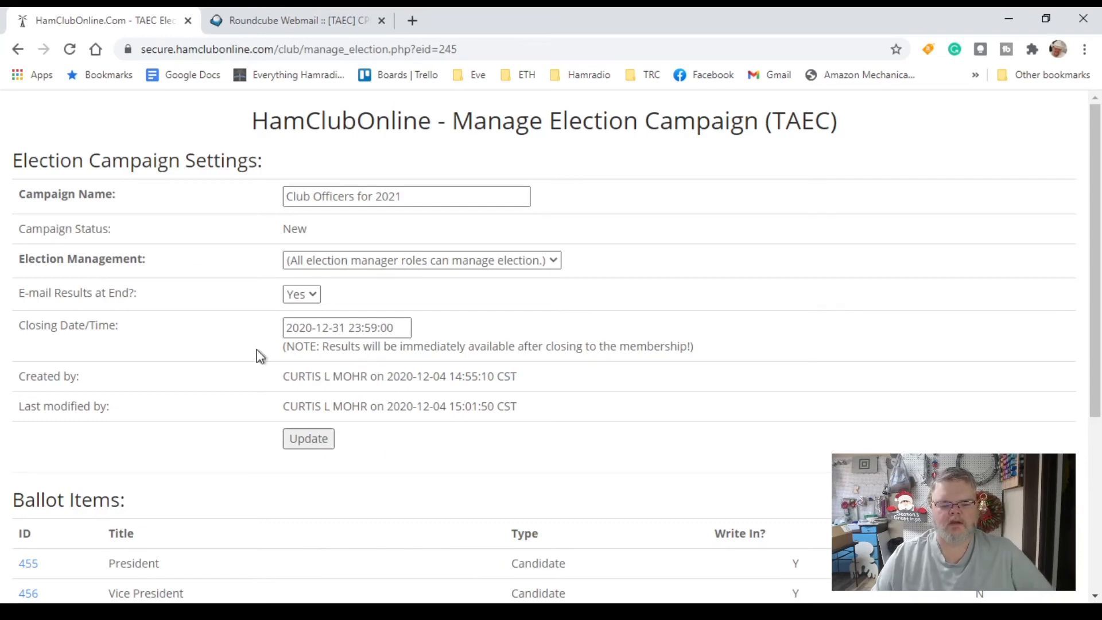
Start the Club Officers for 2021 election and queue its 3 ballots for e-mail
scroll(394, 364, down, 5)
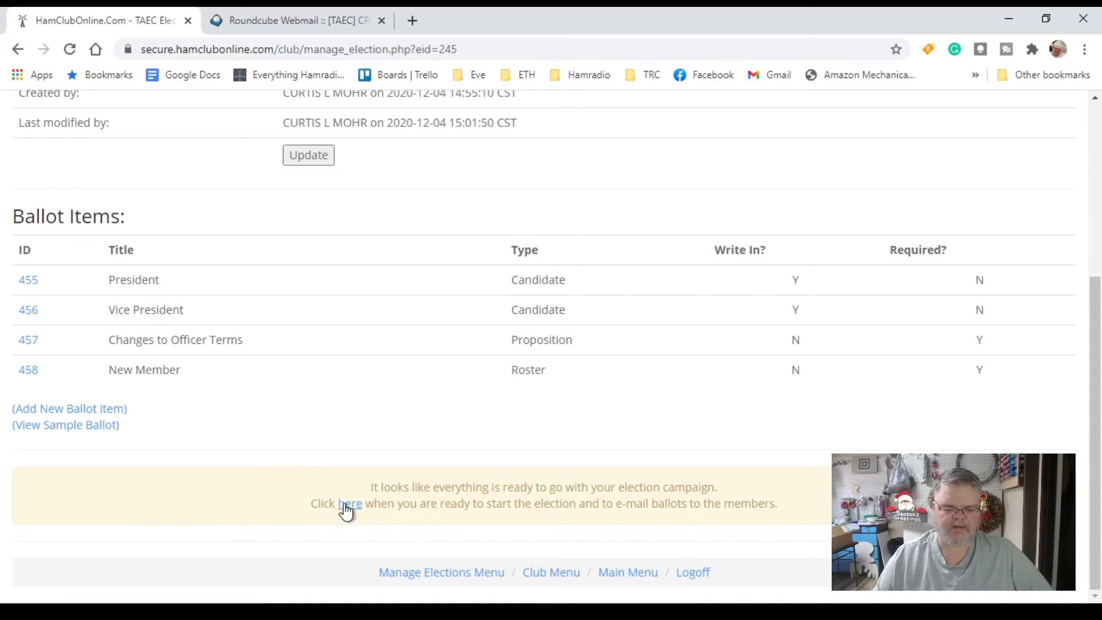
click(350, 505)
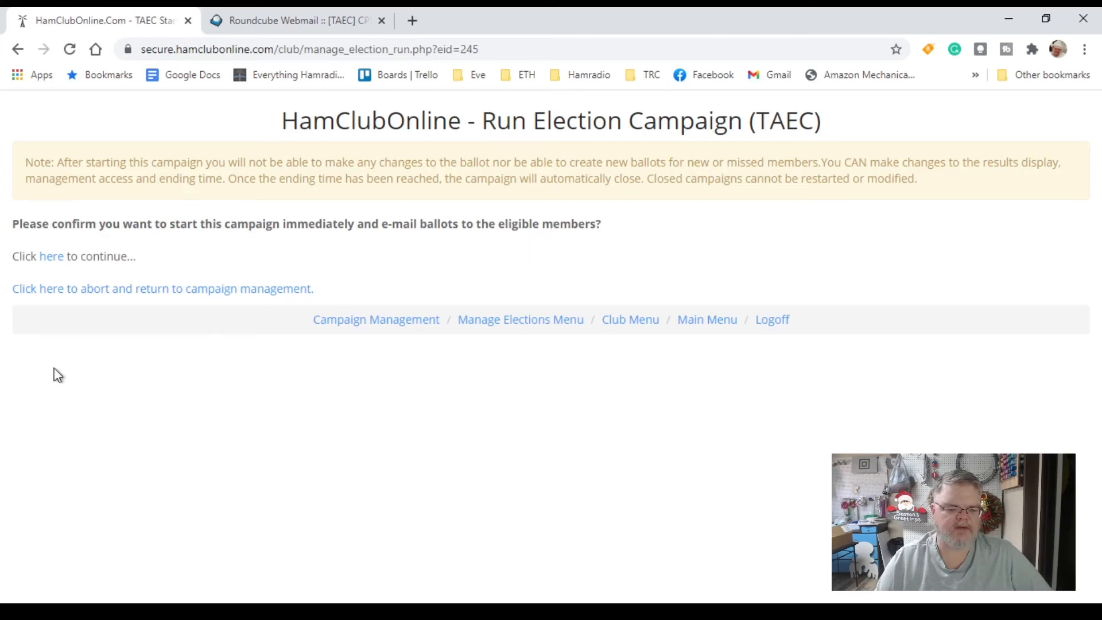
click(57, 260)
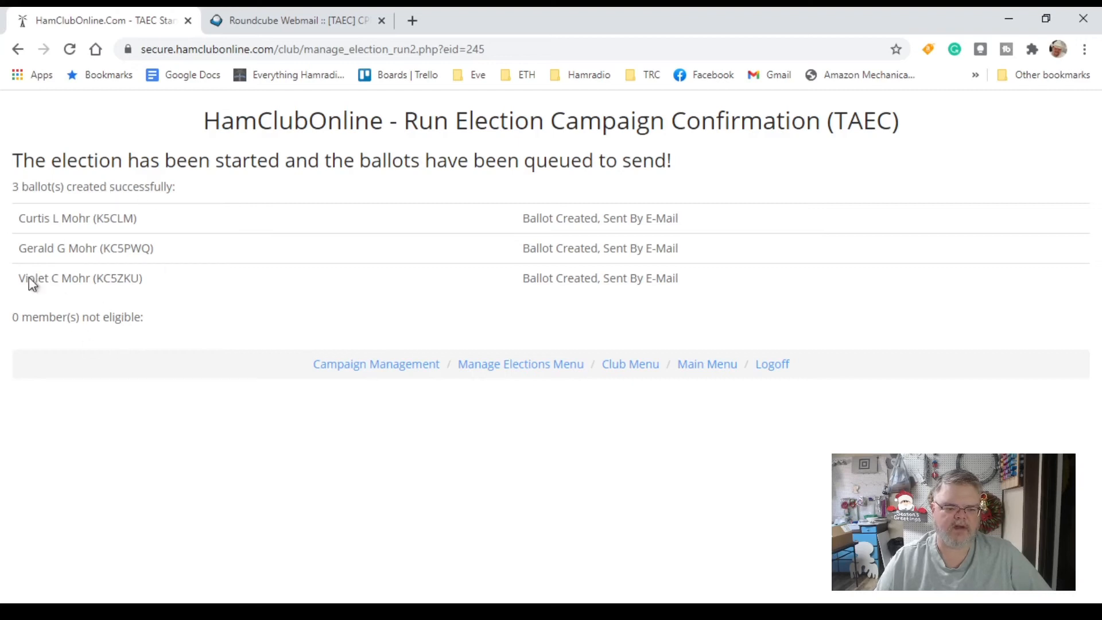
In Roundcube, refresh the Inbox until the Club Officers for 2021 ballot e-mail arrives, then open it
click(310, 19)
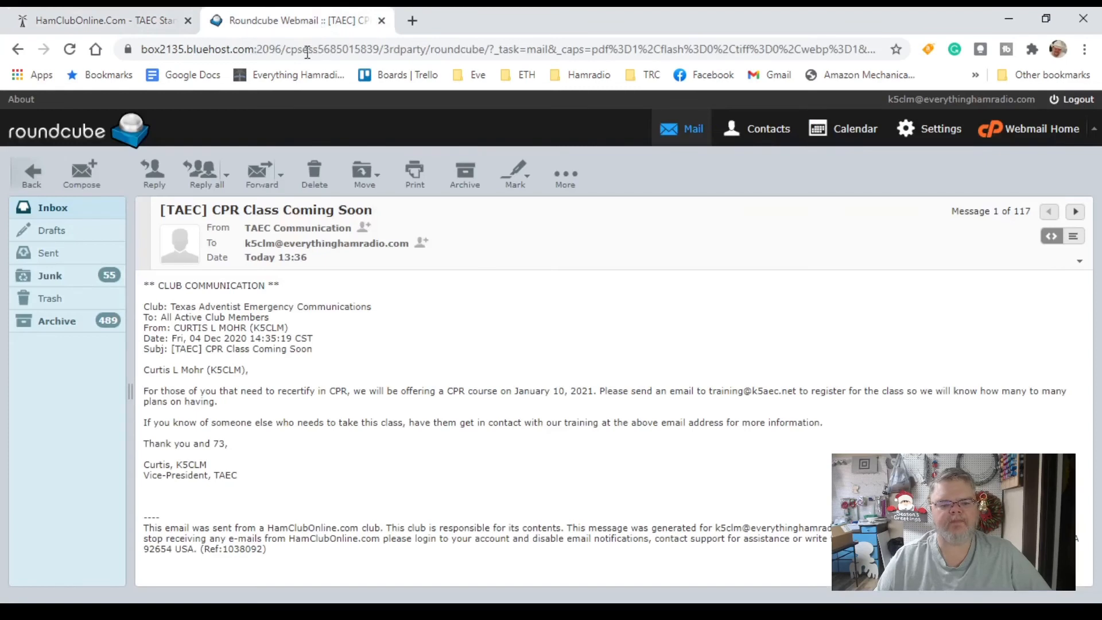
click(44, 209)
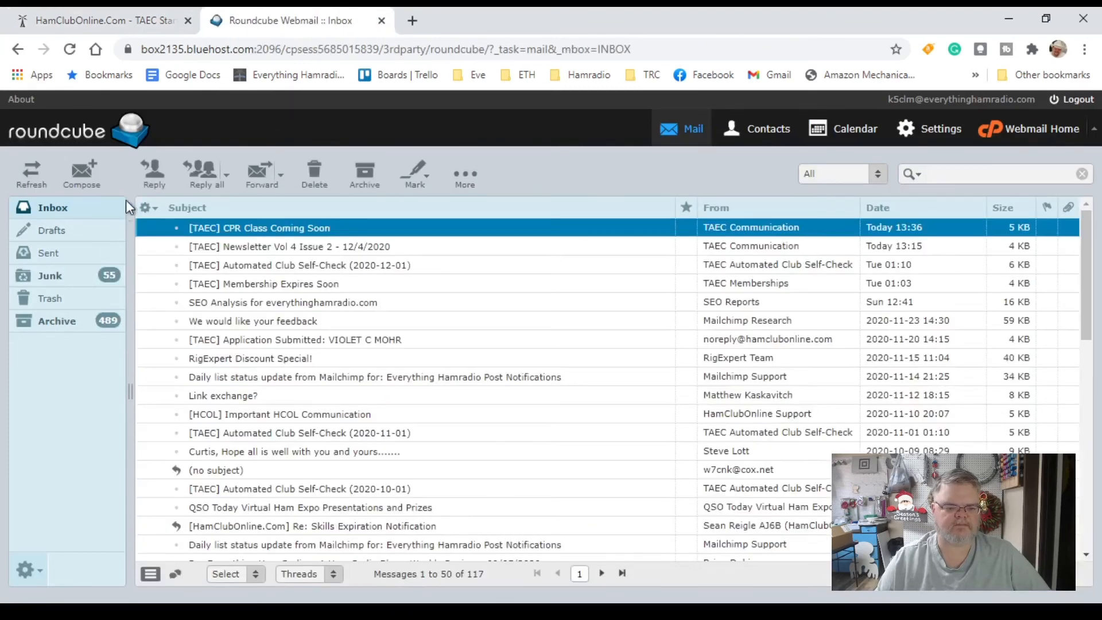
click(72, 50)
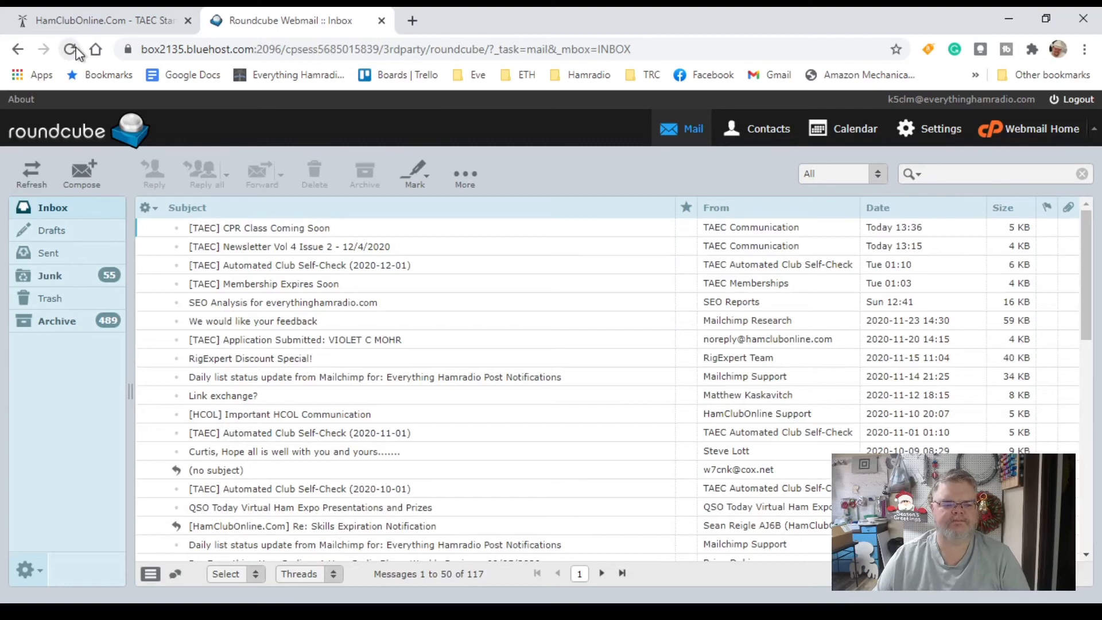
click(70, 49)
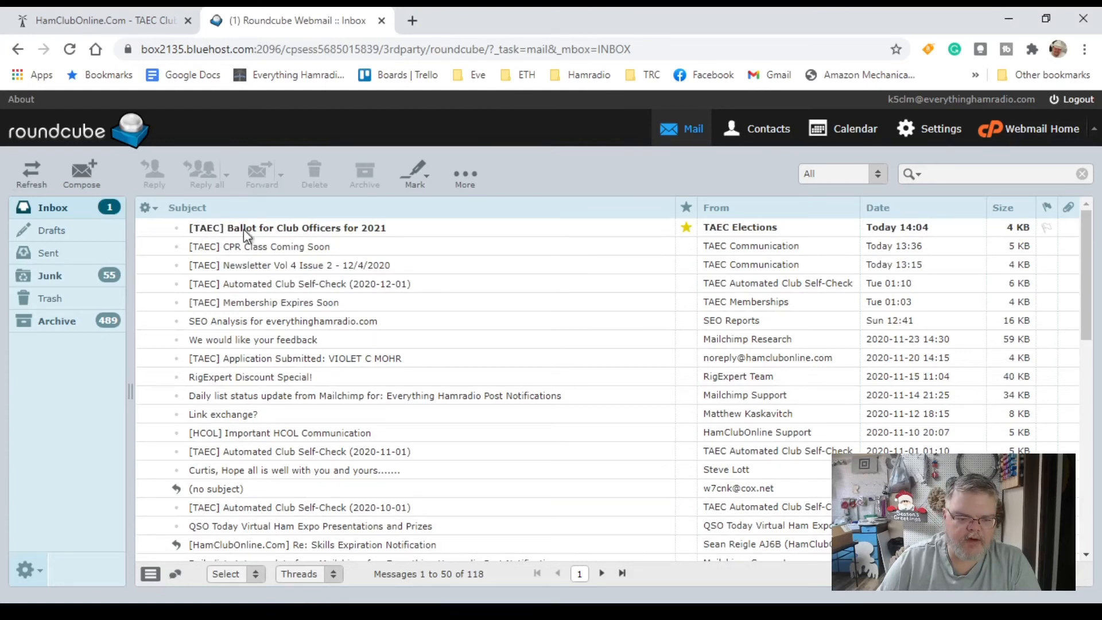
click(281, 230)
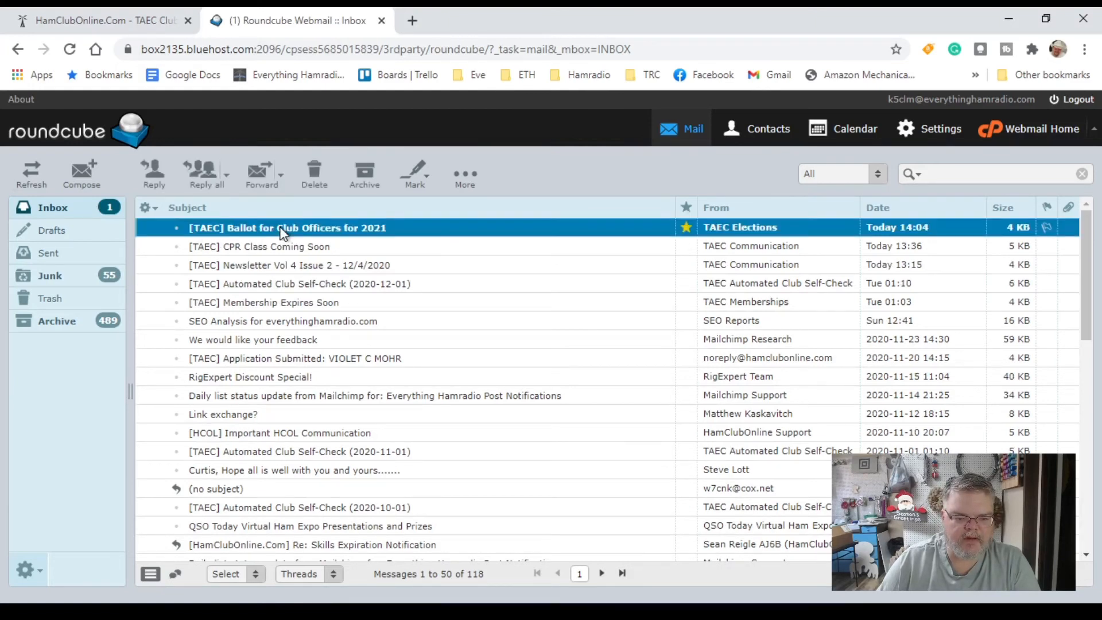
double_click(281, 231)
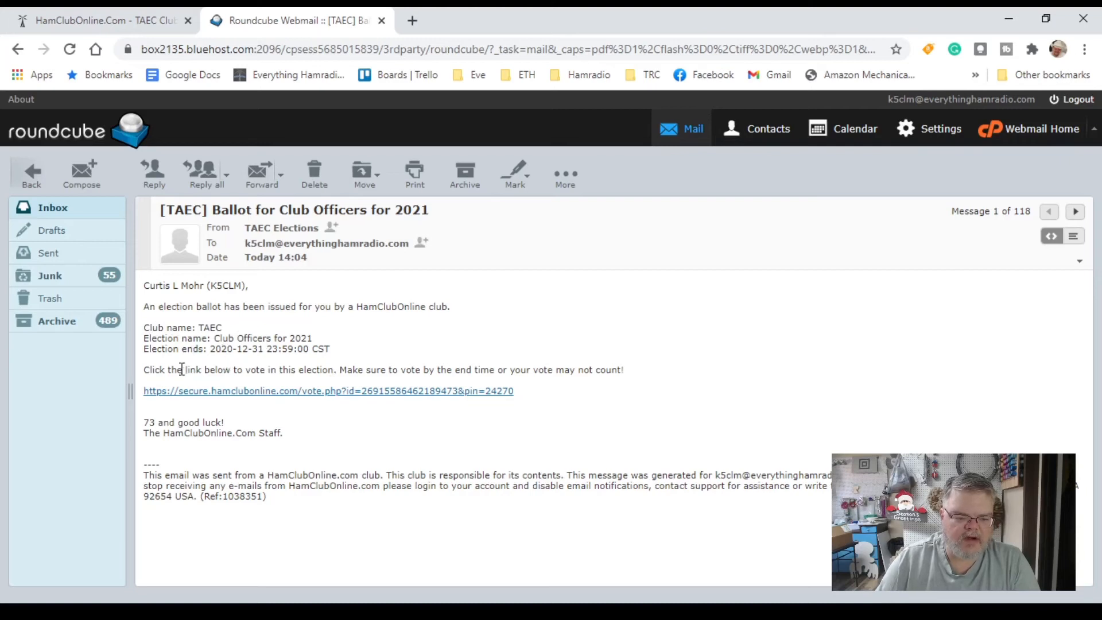
From the e-mail link, vote for the first President and second Vice President candidates, and No on officer-term changes
click(267, 391)
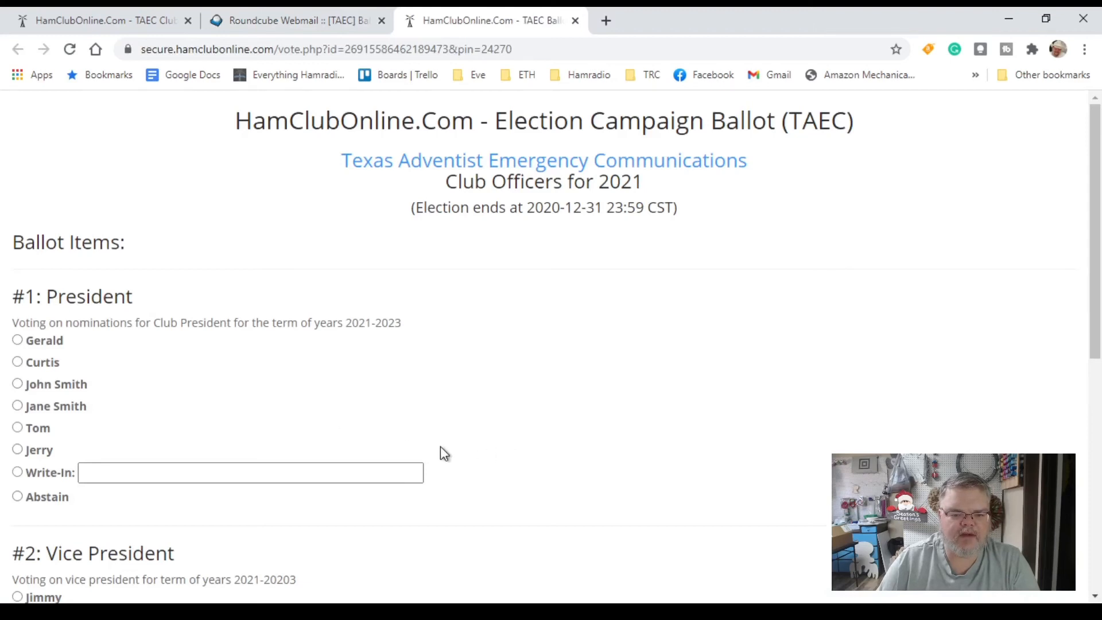
click(18, 340)
scroll(198, 393, down, 5)
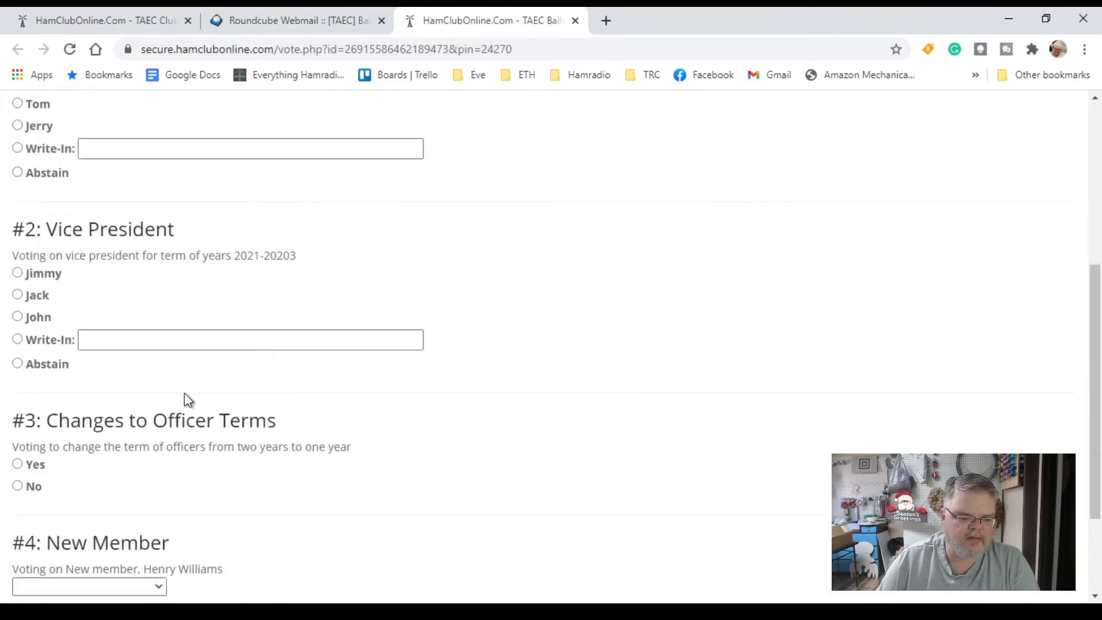
click(17, 295)
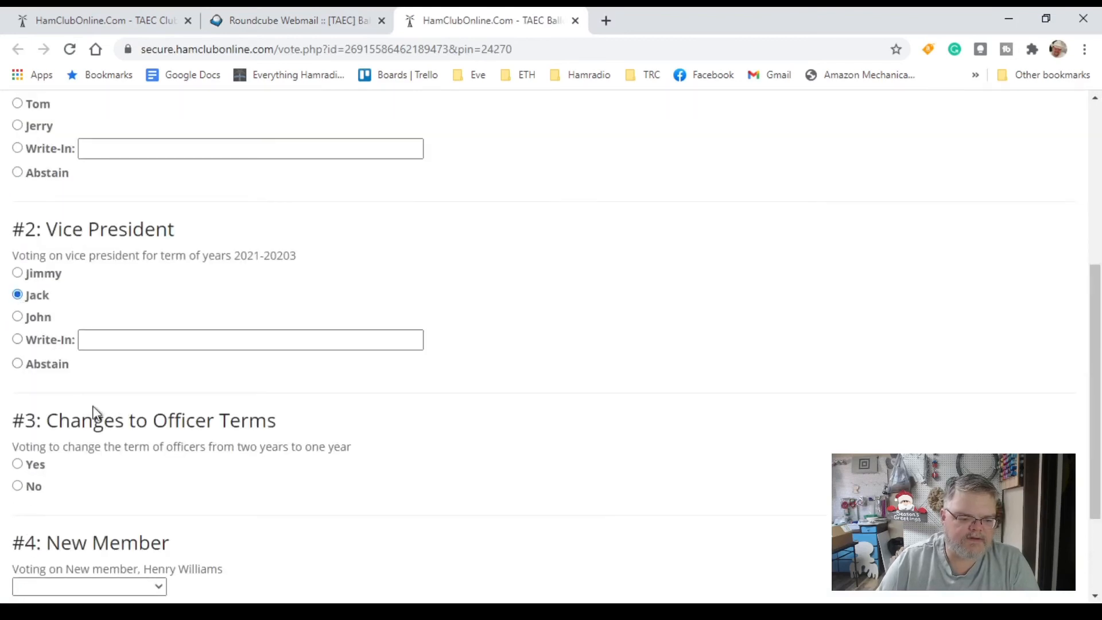
scroll(138, 459, down, 3)
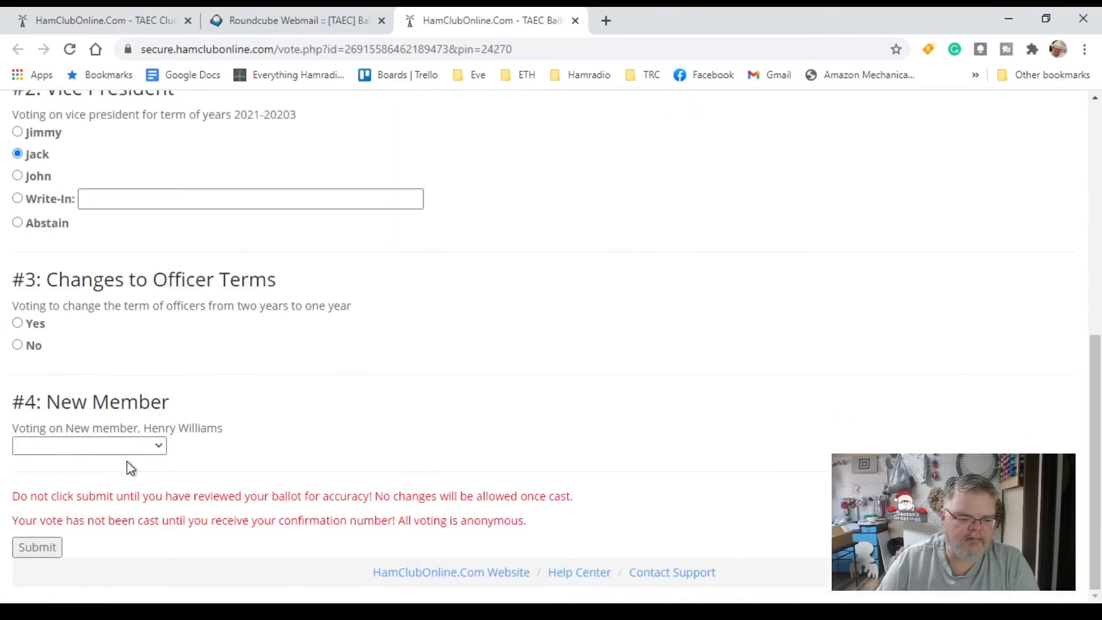
click(18, 346)
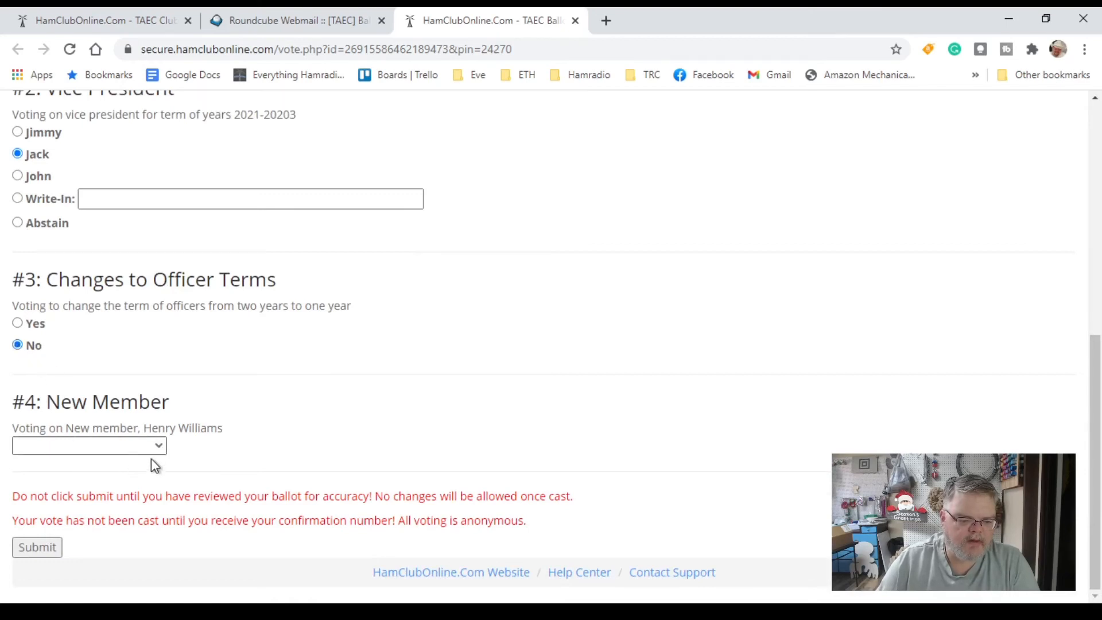
Choose a member in the New Member vote and submit the ballot
click(147, 475)
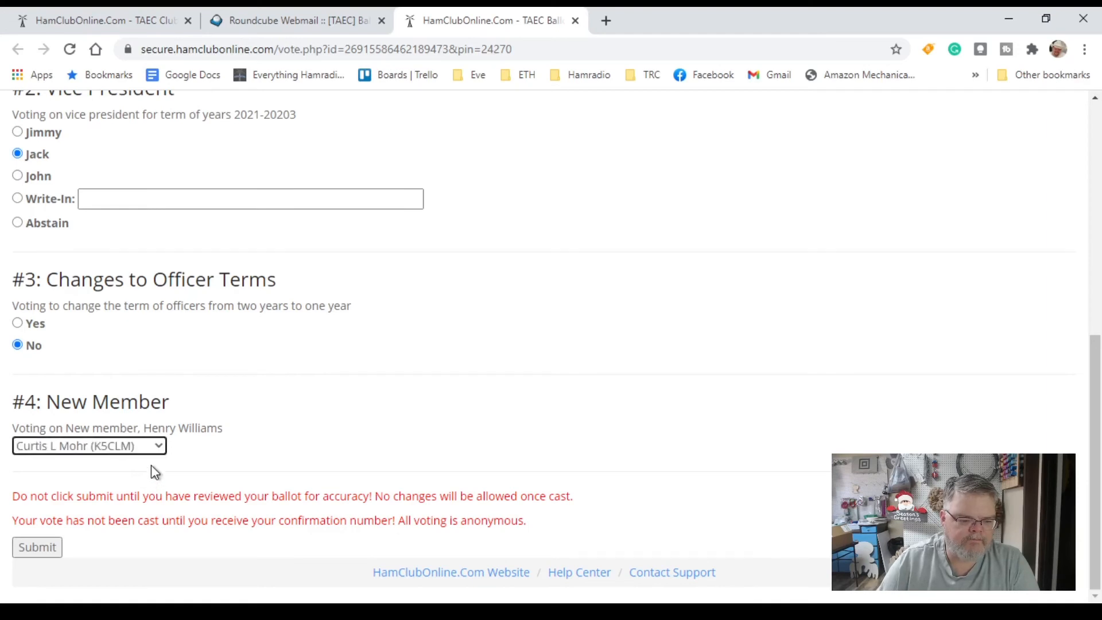
click(159, 457)
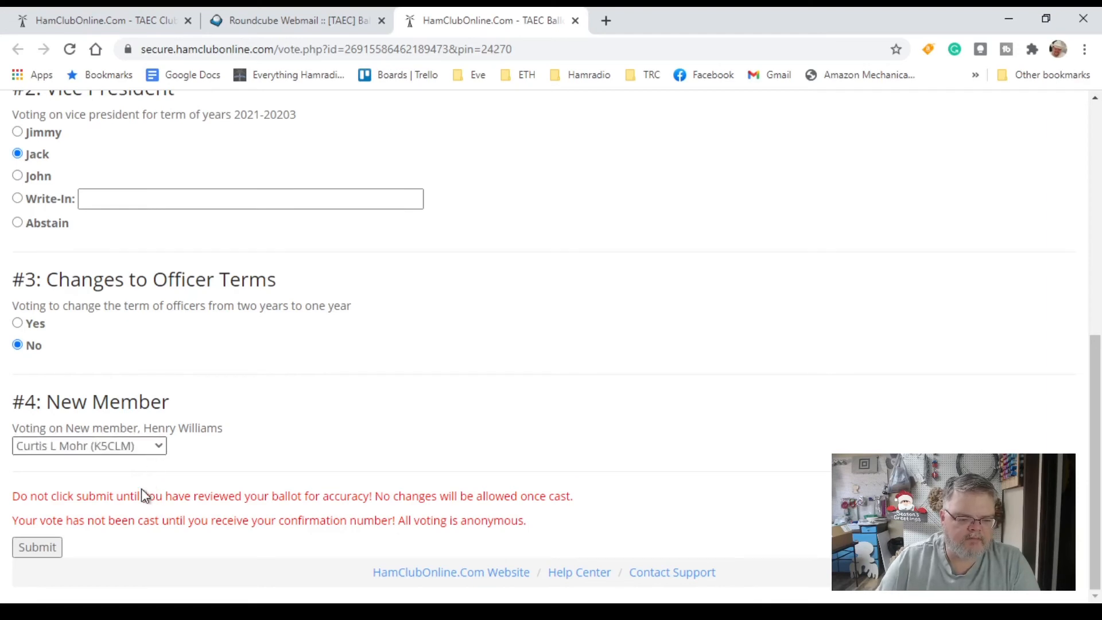
click(141, 492)
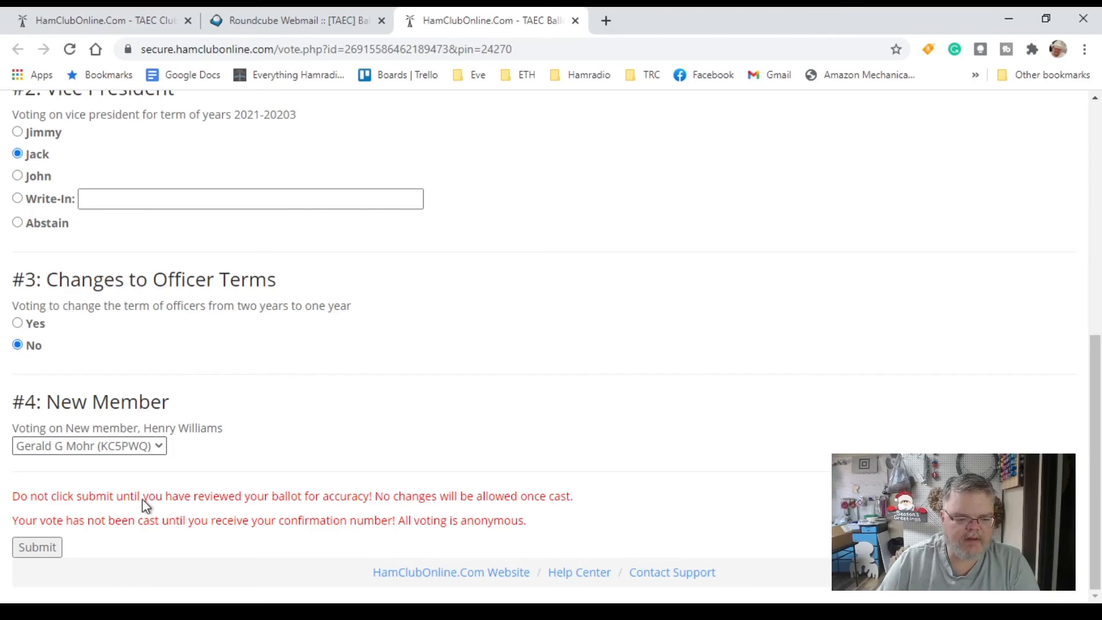
click(139, 499)
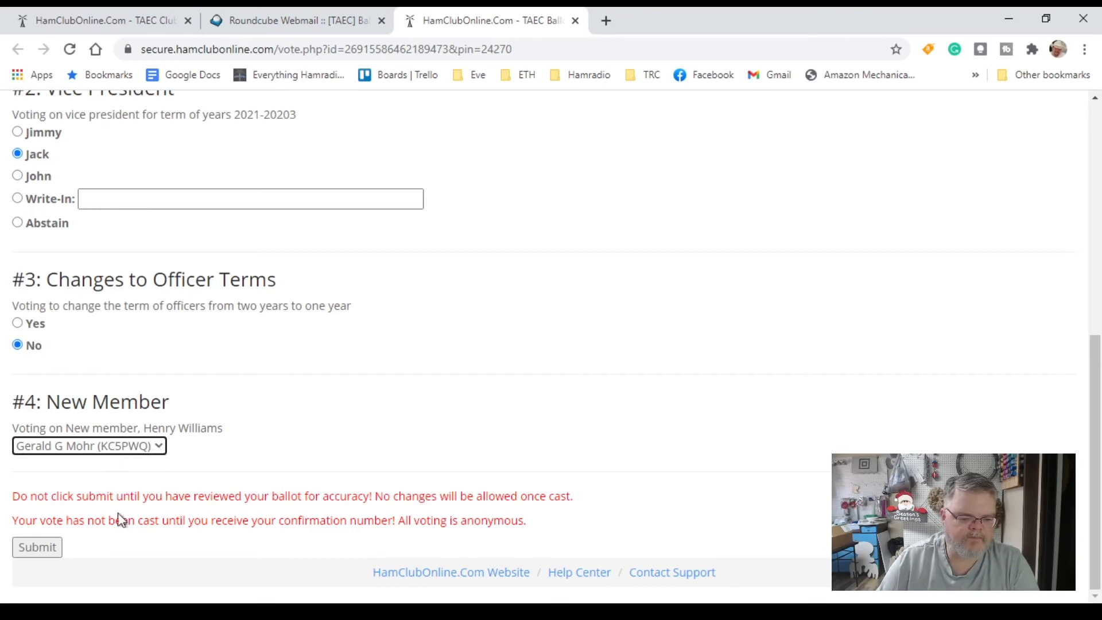
click(38, 549)
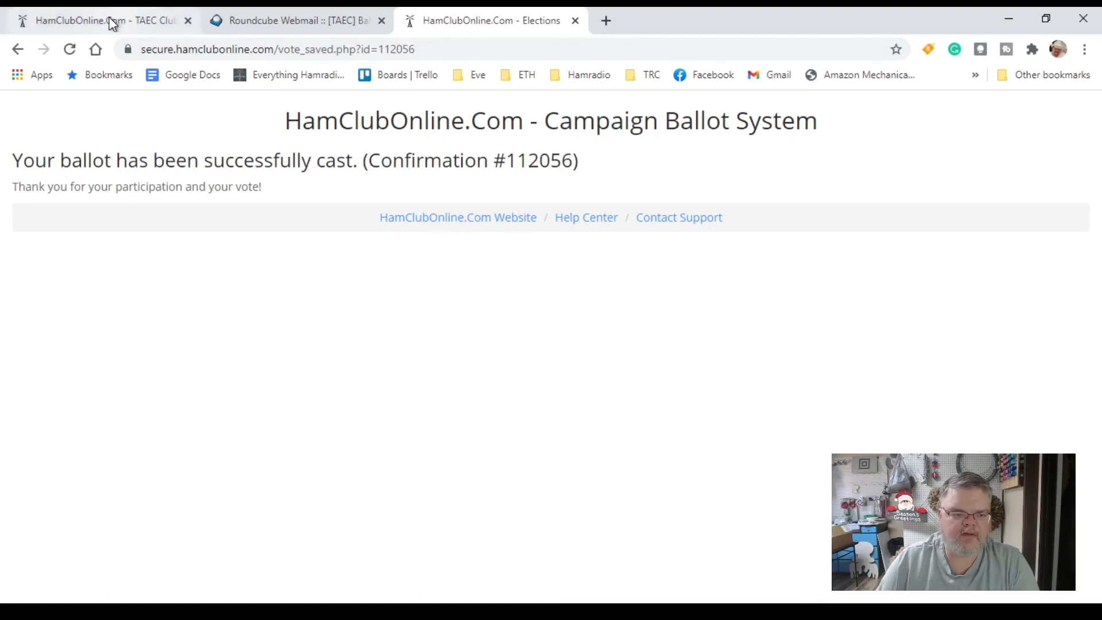
Return to the club site and open the Manage Elections / Surveys menu from Club Menu
click(122, 29)
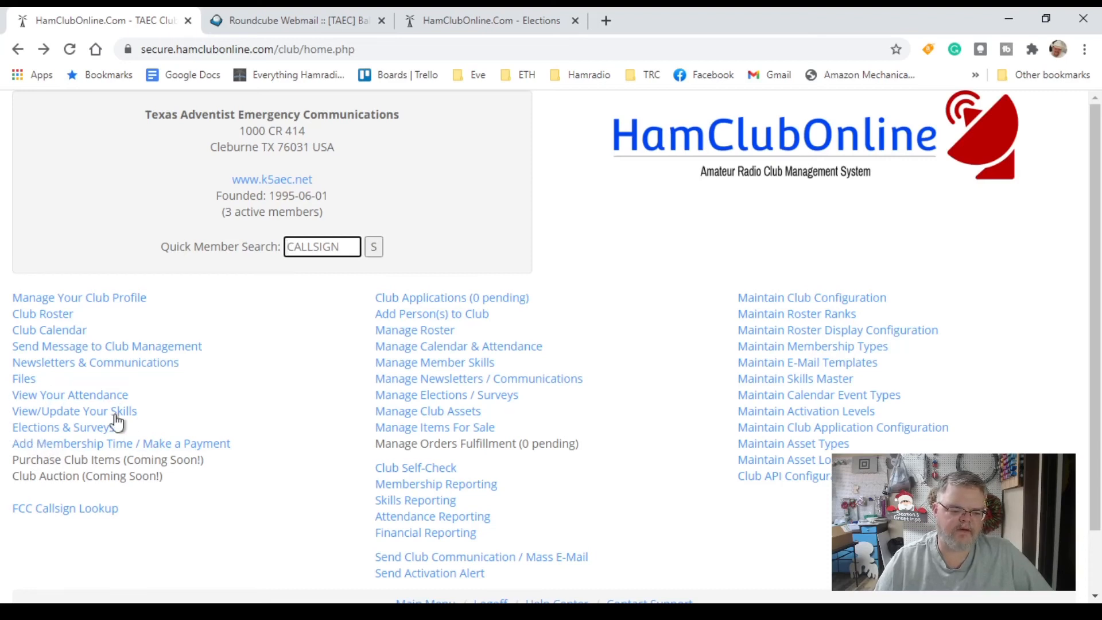
click(34, 429)
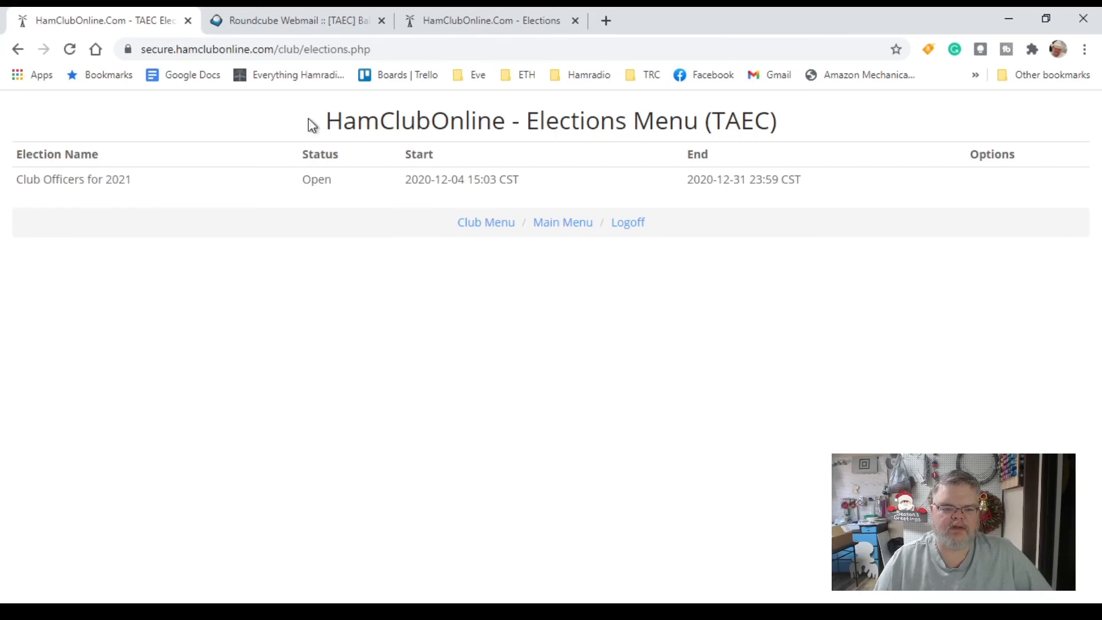
click(296, 25)
click(194, 21)
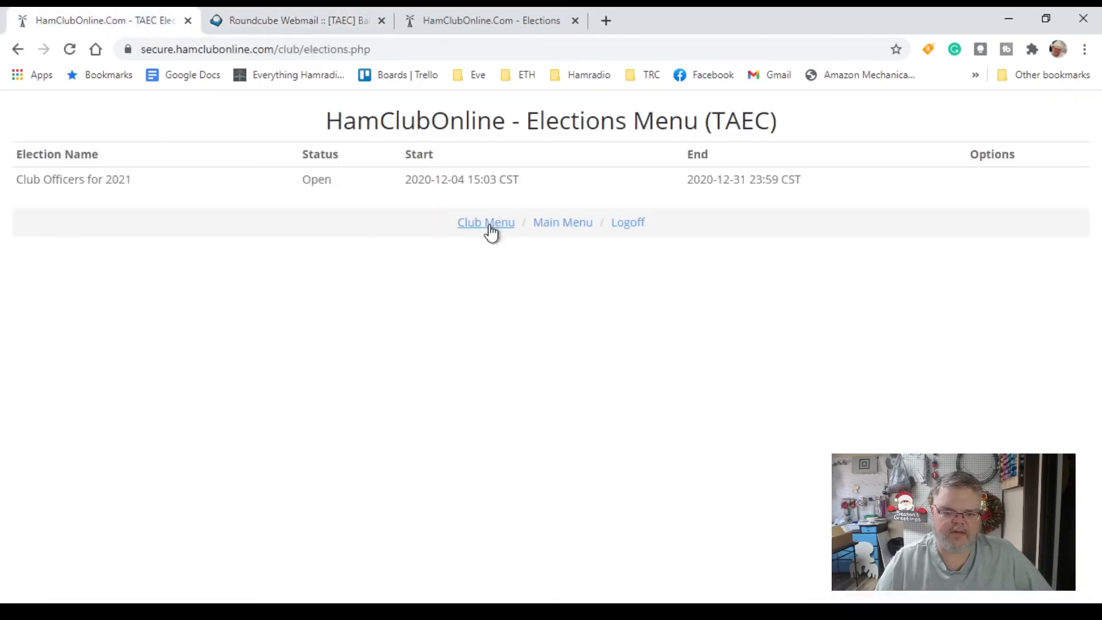
click(488, 224)
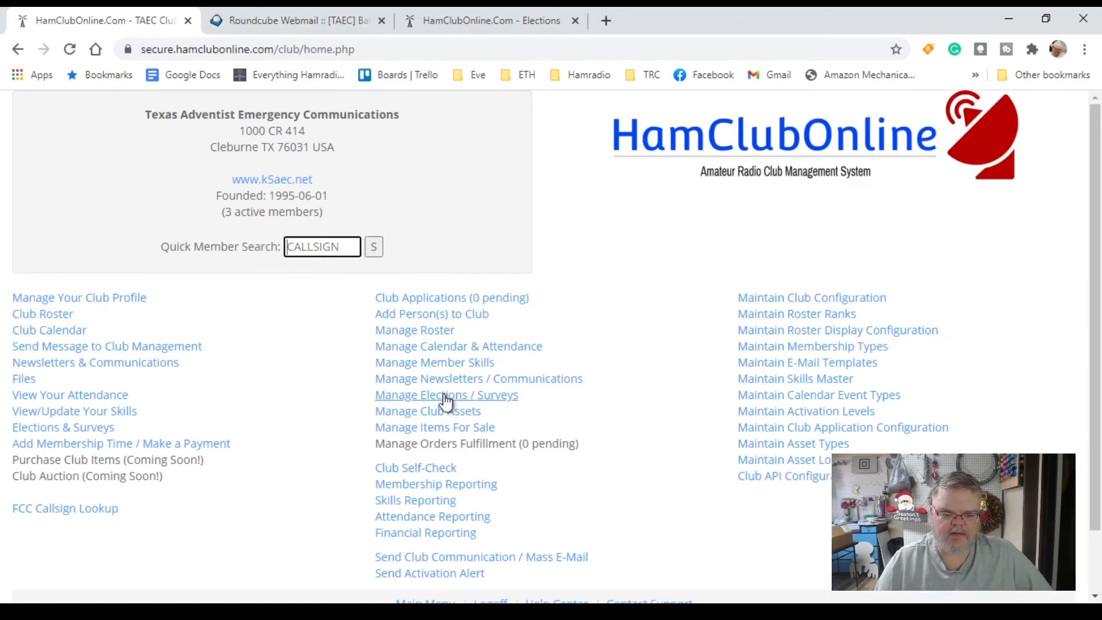
click(445, 397)
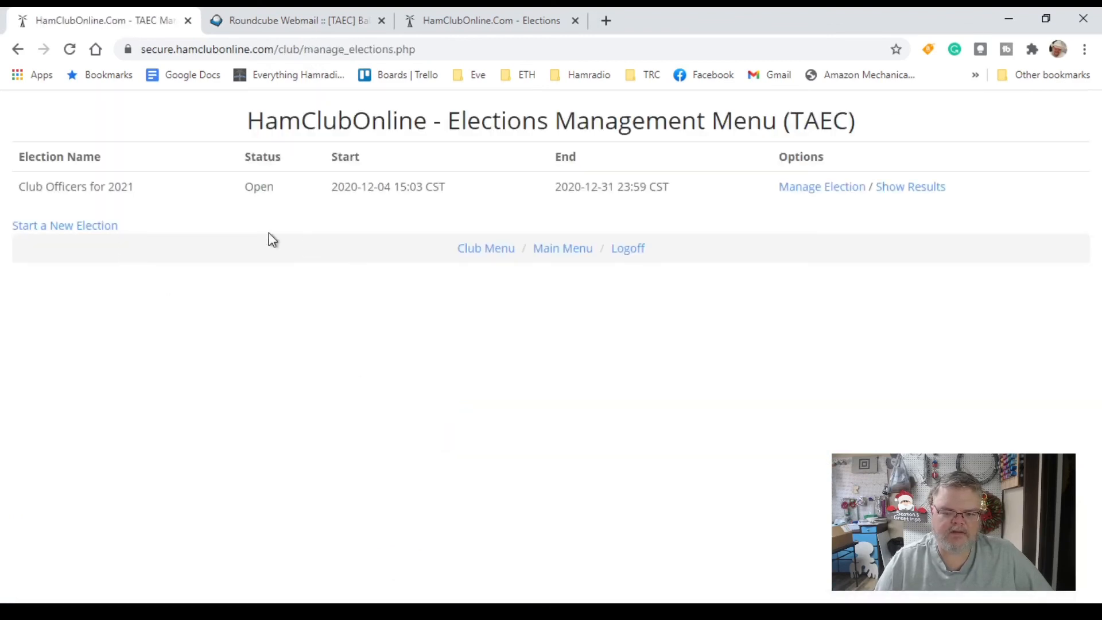
View the Club Officers for 2021 results (one vote per item, 1 of 3 ballots cast), then go back
click(908, 190)
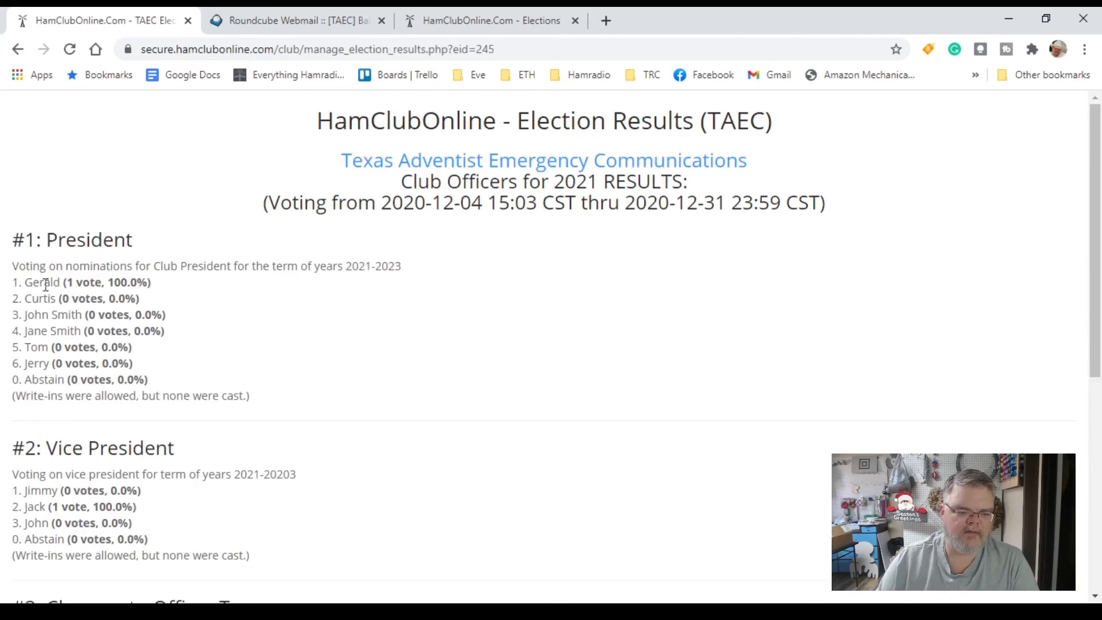
scroll(151, 420, down, 3)
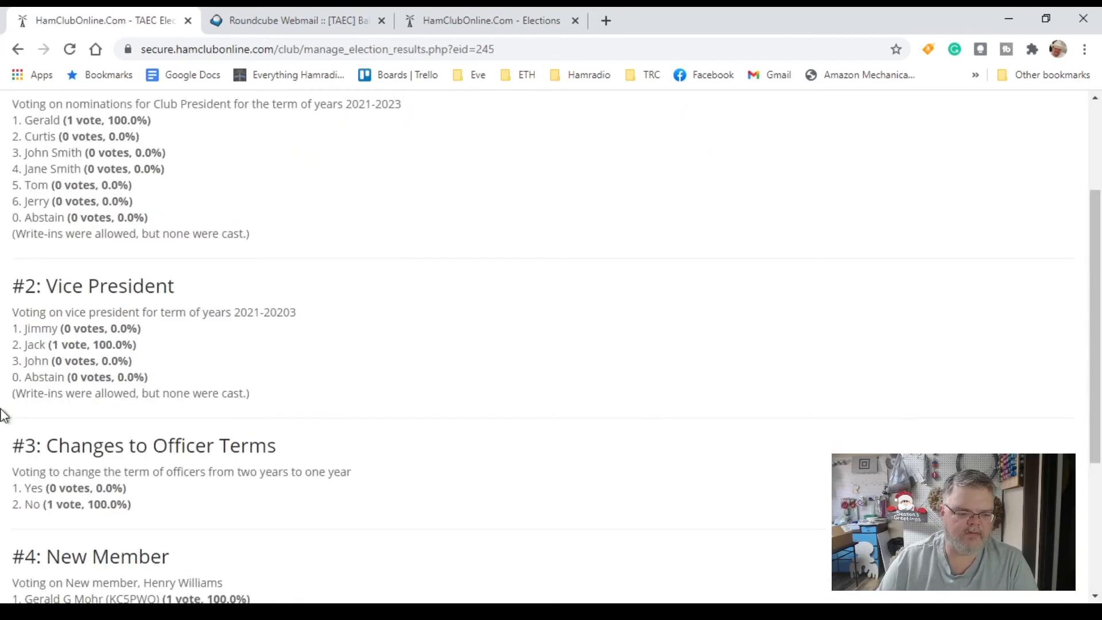
scroll(95, 528, down, 3)
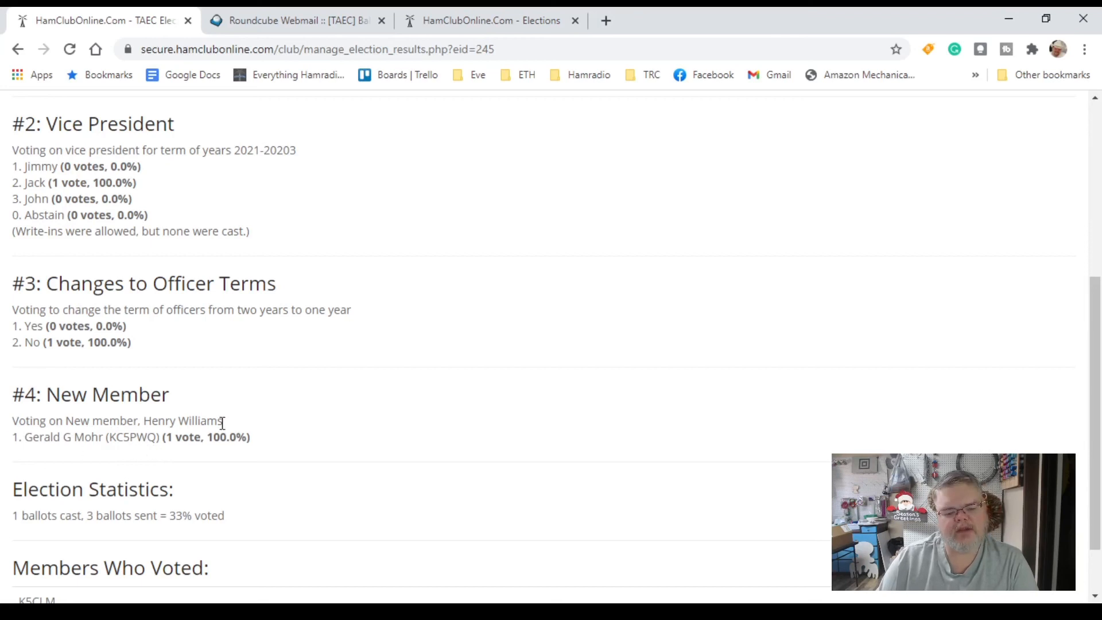
scroll(136, 359, up, 3)
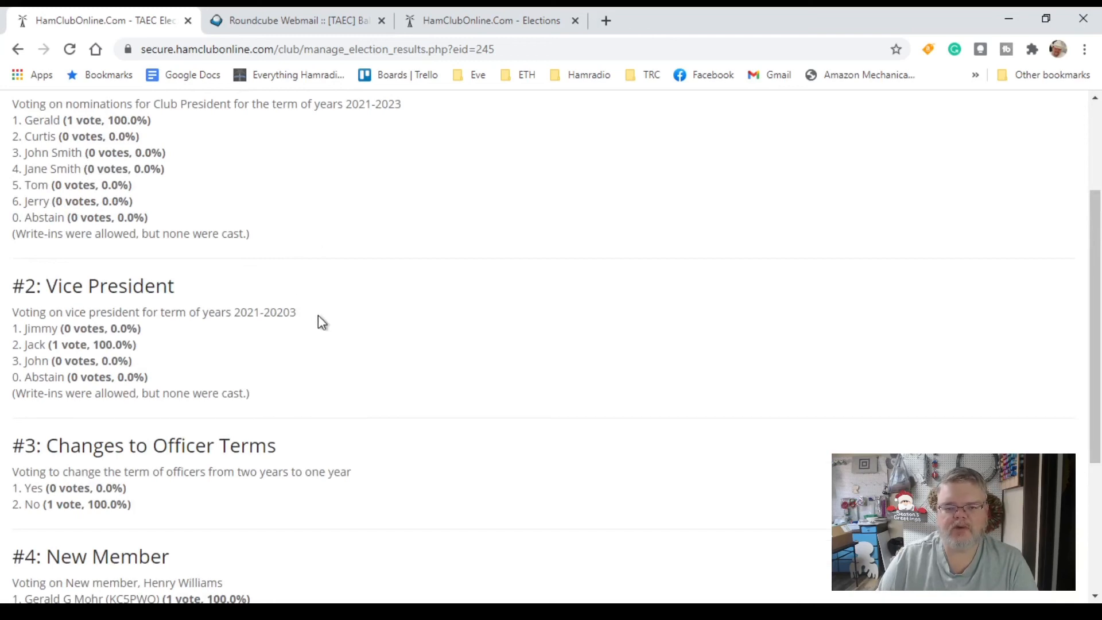
scroll(332, 342, down, 4)
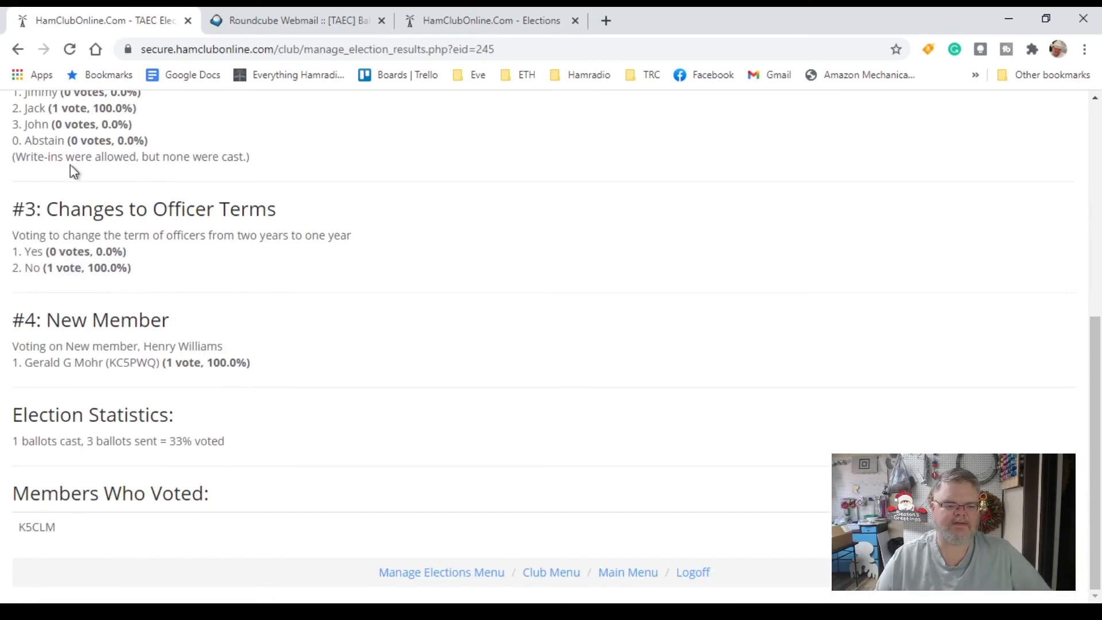
click(18, 49)
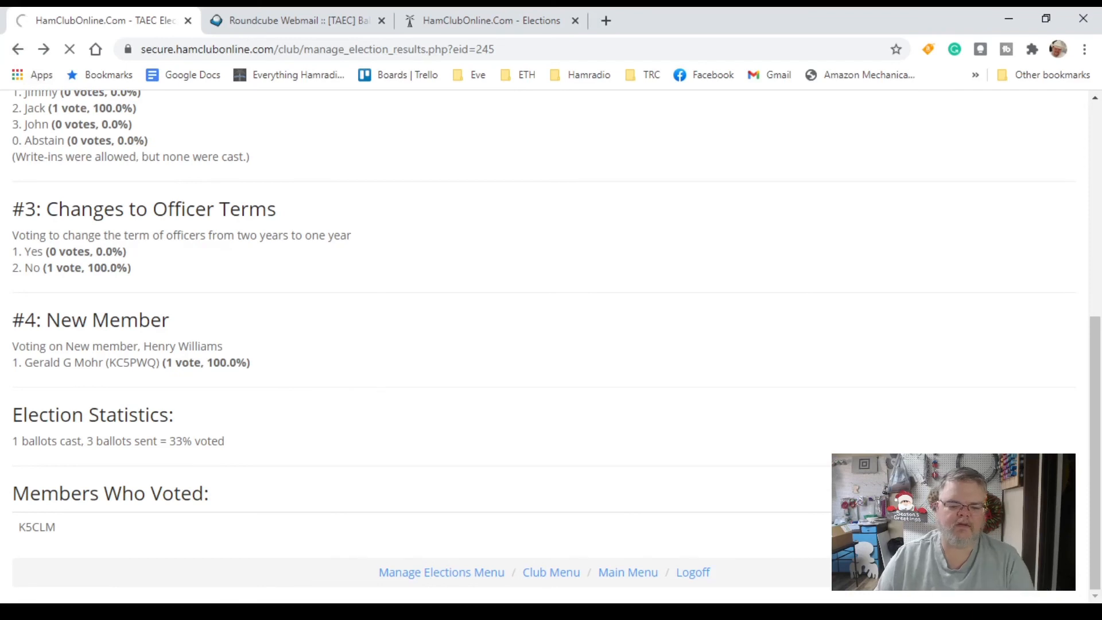